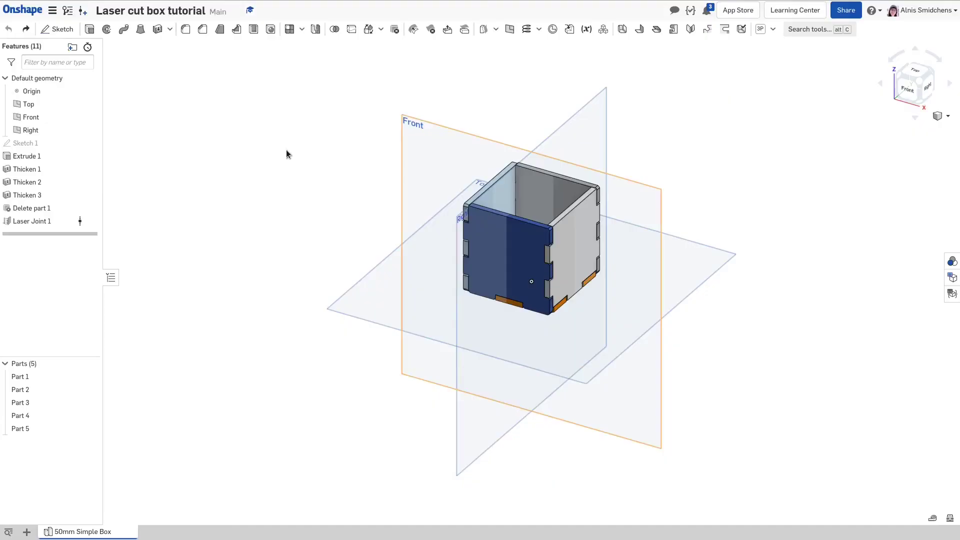
Select Sketch 1, the first feature in the list, for deletion
{"action": "left_click", "coordinate": [25, 143]}
Delete all features through Laser Joint 1, then sketch a 50 × 50 centred square on the Top plane
{"action": "left_click", "coordinate": [40, 223], "text": "shift"}
{"action": "key", "text": "Delete"}
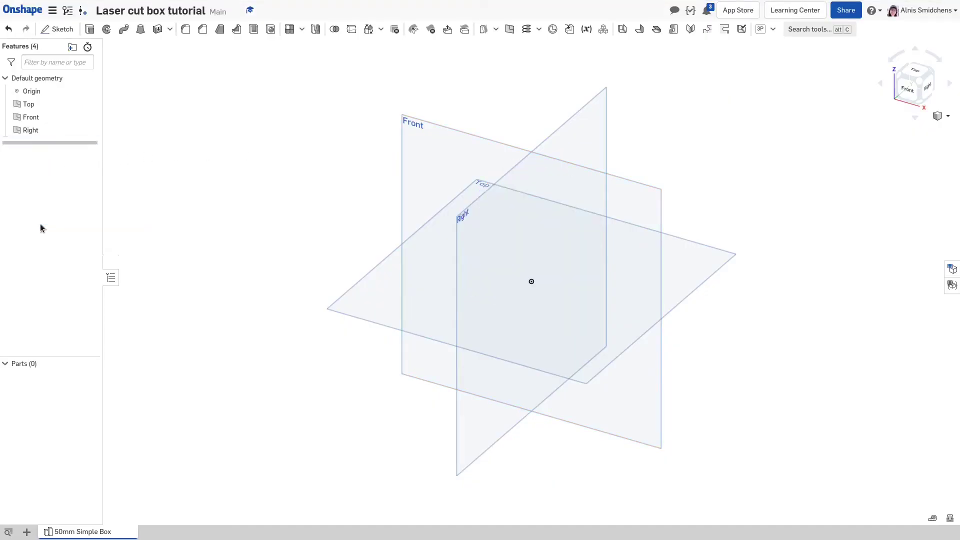
{"action": "left_click", "coordinate": [669, 264]}
{"action": "key", "text": "shift+s"}
{"action": "left_click", "coordinate": [533, 281]}
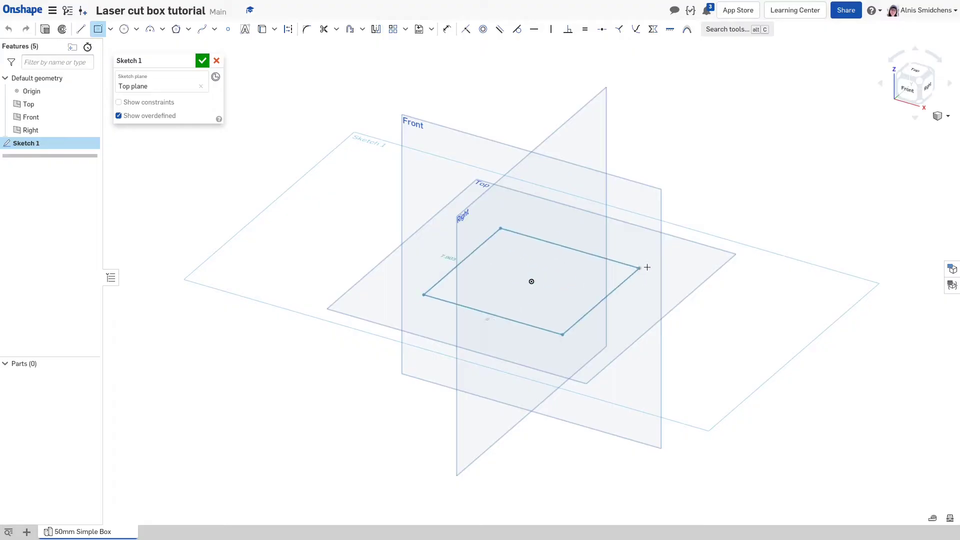
{"action": "left_click", "coordinate": [647, 267]}
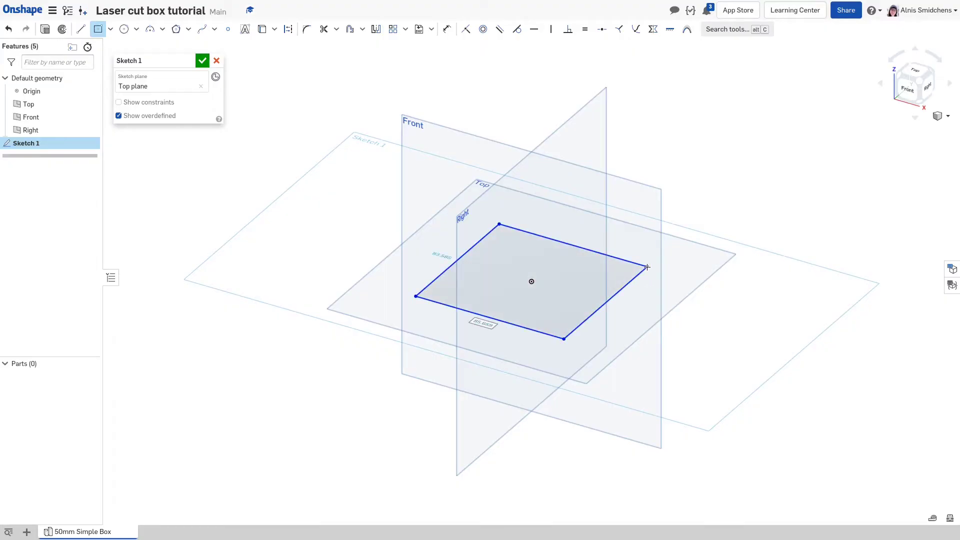
{"action": "type", "text": "50"}
{"action": "key", "text": "Tab"}
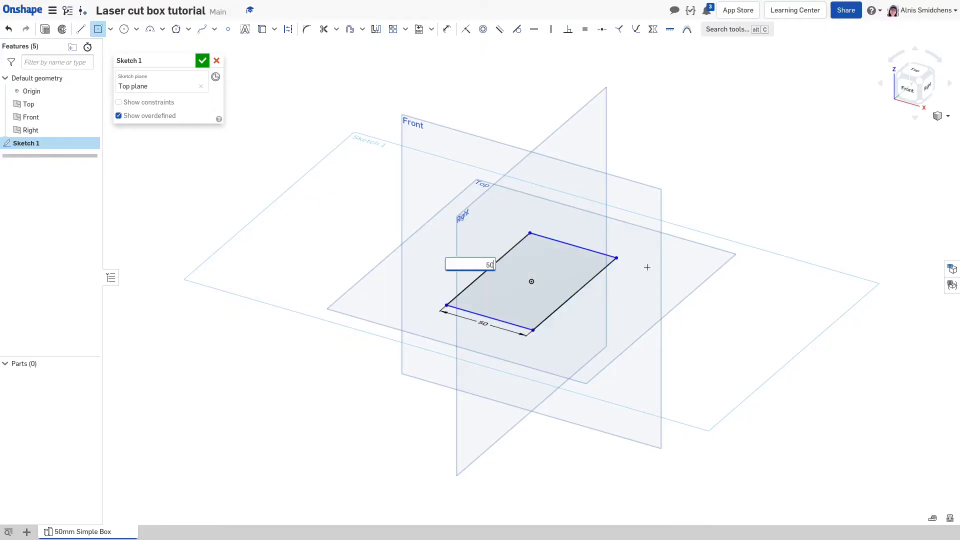
{"action": "key", "text": "Escape"}
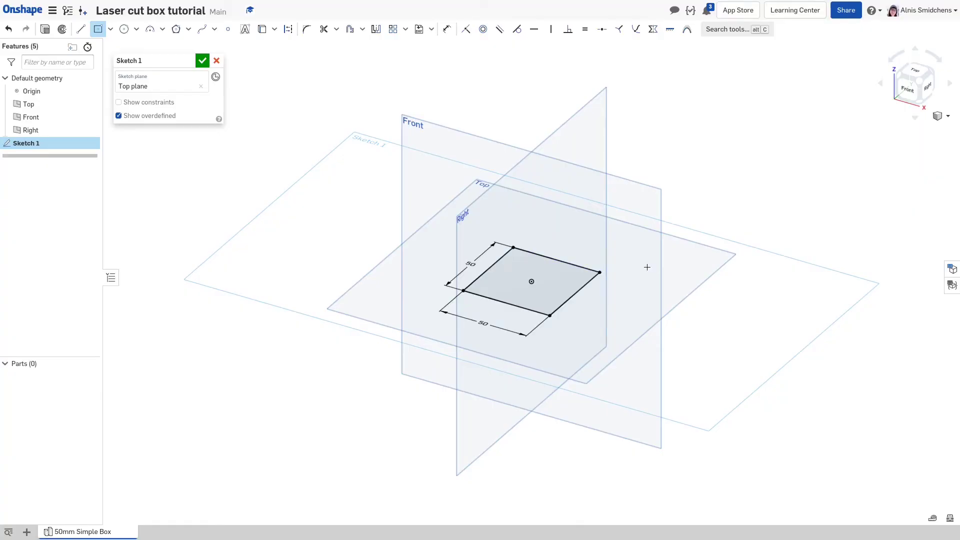
{"action": "key", "text": "Return"}
Extrude the square 50 mm into a cube, Part 1
{"action": "key", "text": "shift+e"}
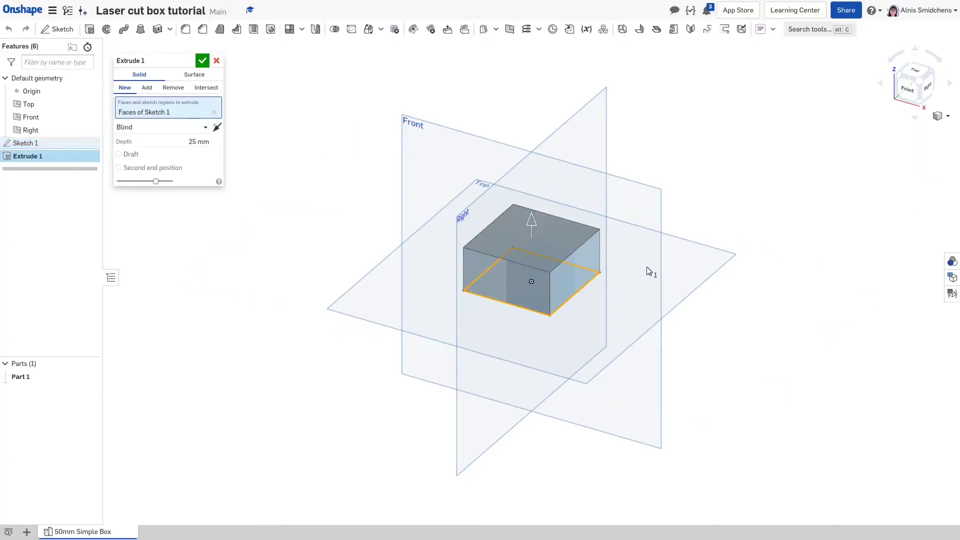
{"action": "left_click", "coordinate": [183, 142]}
{"action": "type", "text": "50"}
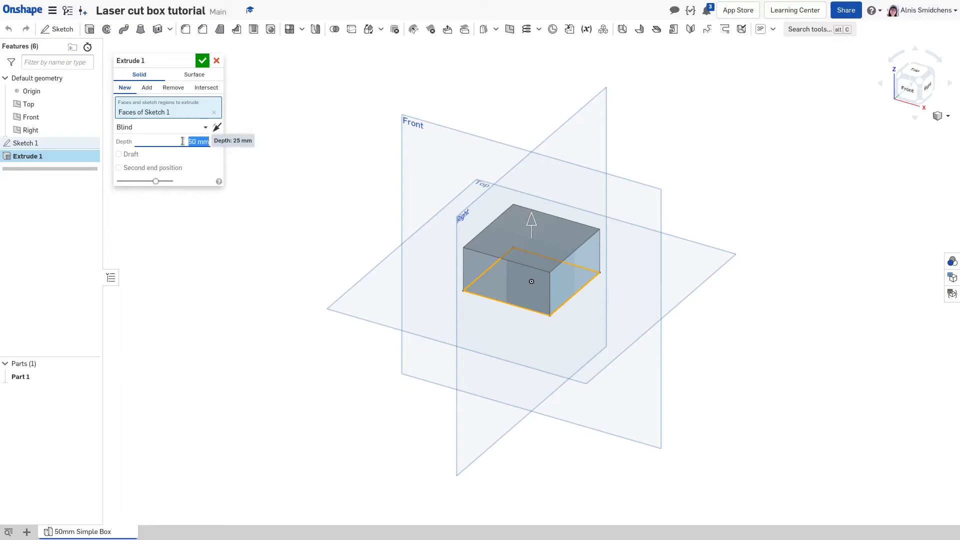
{"action": "key", "text": "Return"}
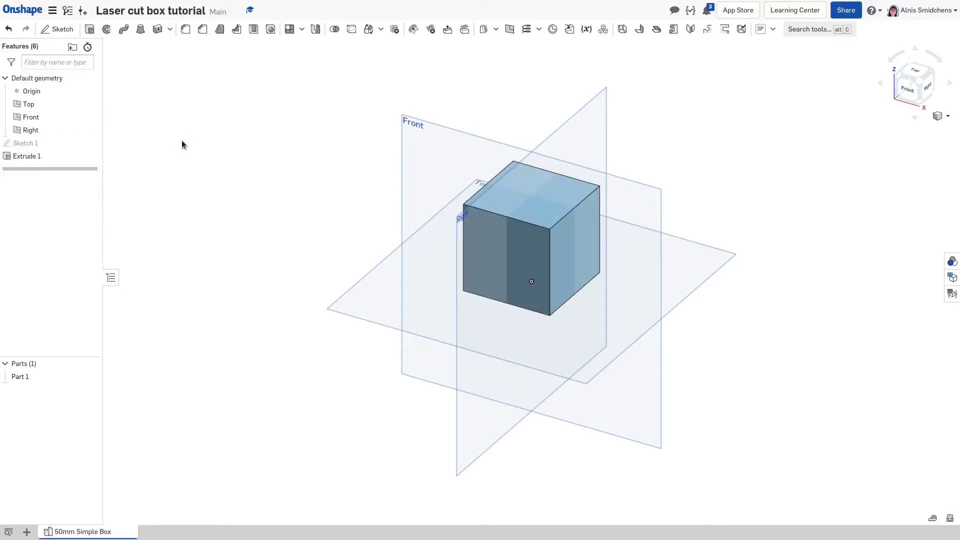
Thicken one pair of opposite cube faces 3 mm inward as new parts
{"action": "left_click", "coordinate": [157, 30]}
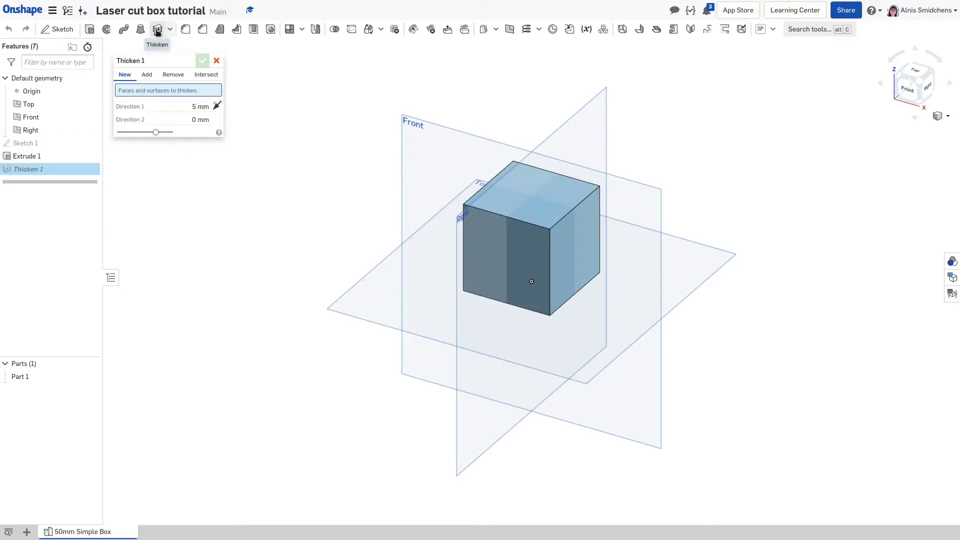
{"action": "left_click", "coordinate": [480, 232]}
{"action": "right_click_drag", "start_coordinate": [480, 232], "coordinate": [547, 251]}
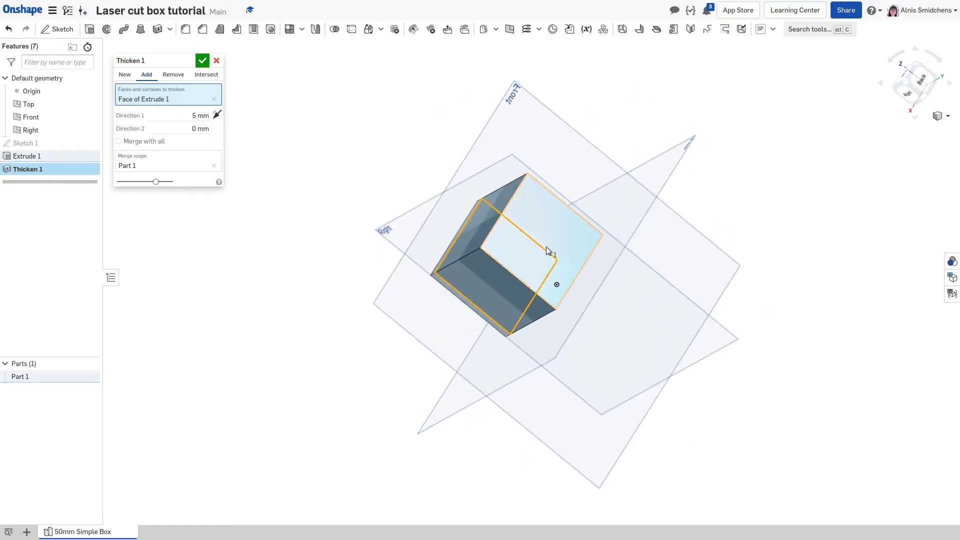
{"action": "left_click", "coordinate": [548, 251]}
{"action": "left_click", "coordinate": [189, 127]}
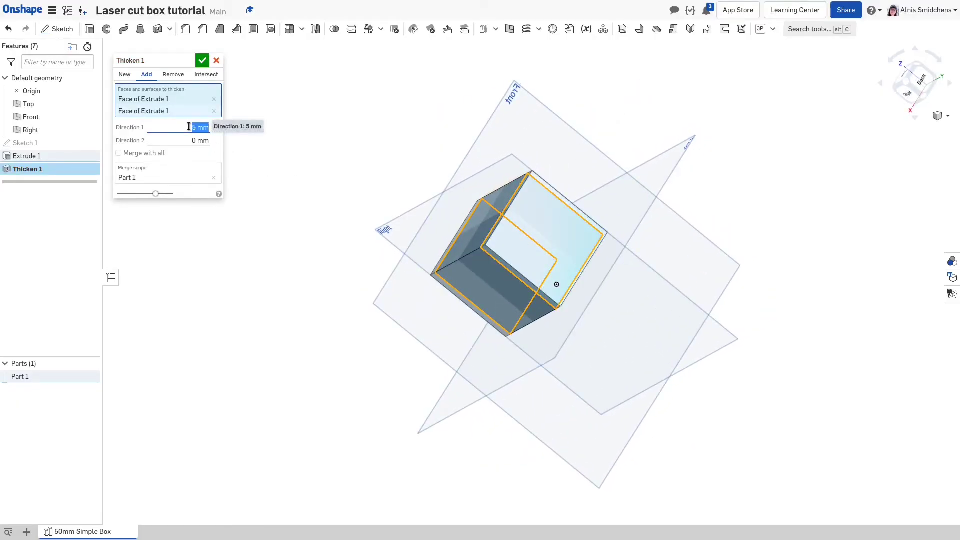
{"action": "left_click", "coordinate": [173, 75]}
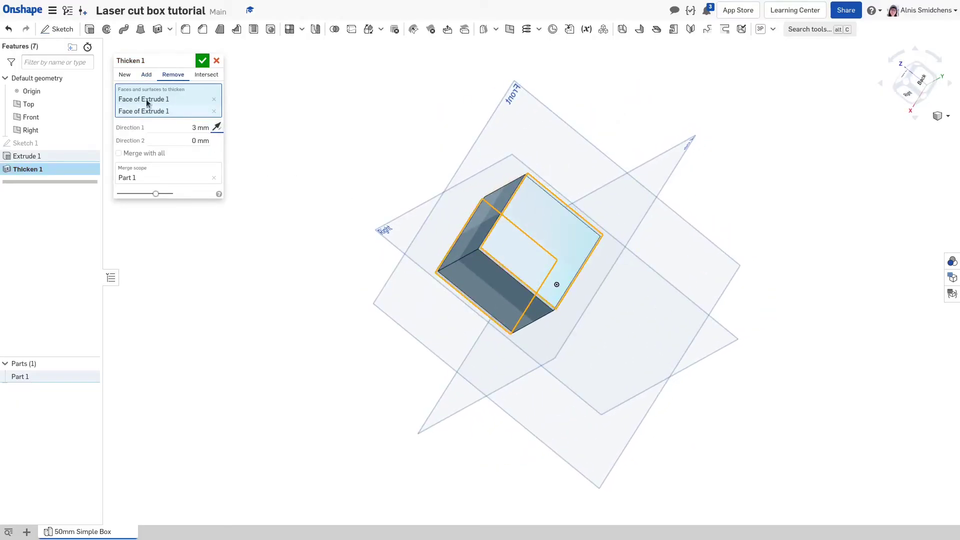
{"action": "left_click", "coordinate": [123, 76]}
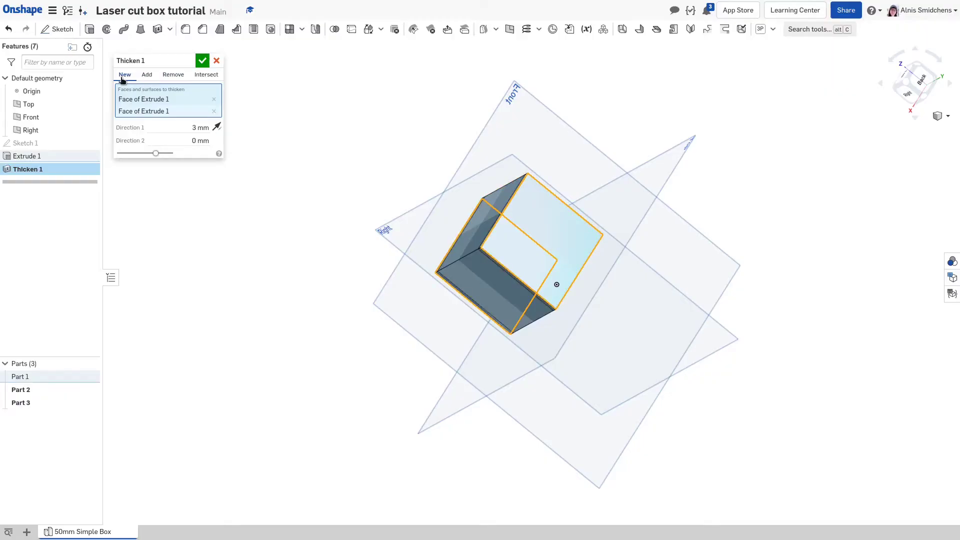
{"action": "key", "text": "Return"}
{"action": "key", "text": "Return"}
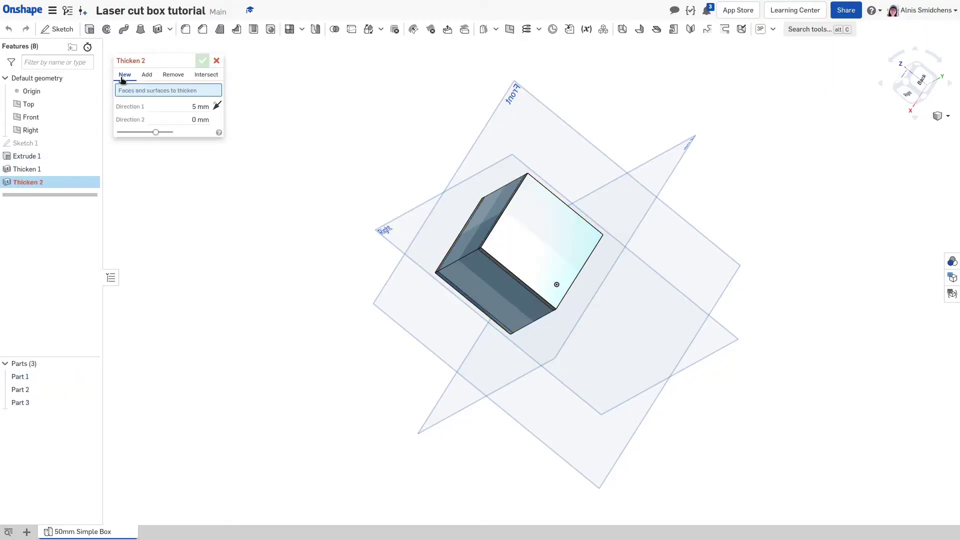
Thicken the bottom and top faces 3 mm inward as new parts
{"action": "left_click", "coordinate": [485, 293]}
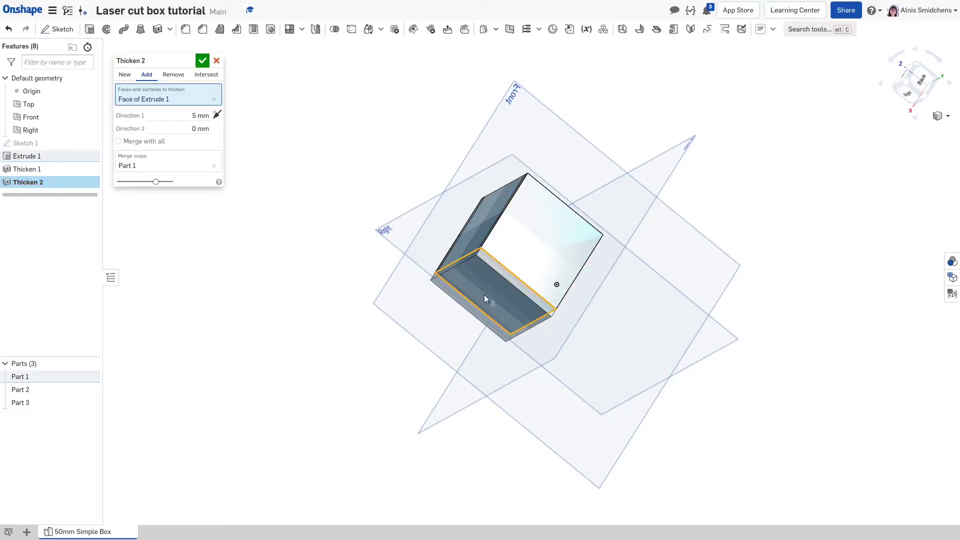
{"action": "right_click_drag", "start_coordinate": [484, 295], "coordinate": [532, 222]}
{"action": "left_click", "coordinate": [533, 220]}
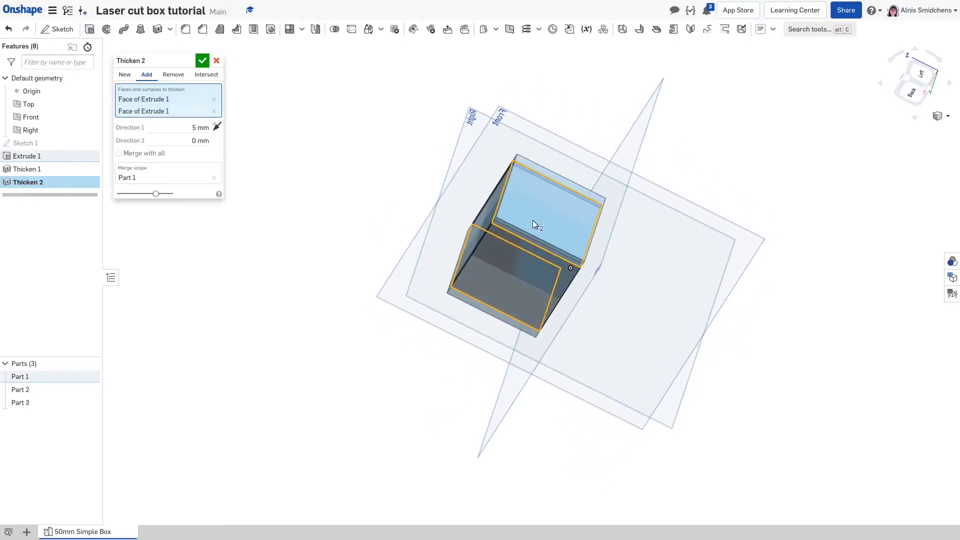
{"action": "left_click", "coordinate": [178, 125]}
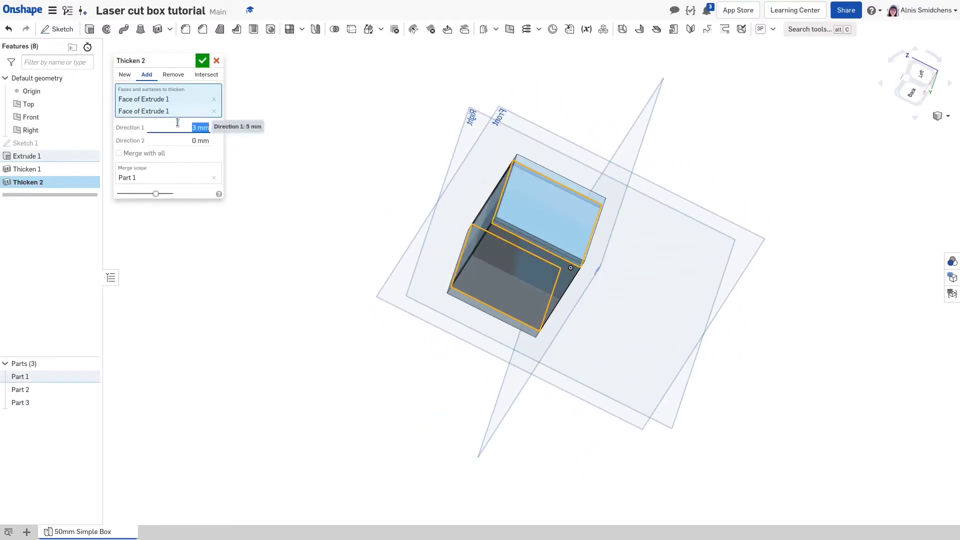
{"action": "left_click", "coordinate": [216, 128]}
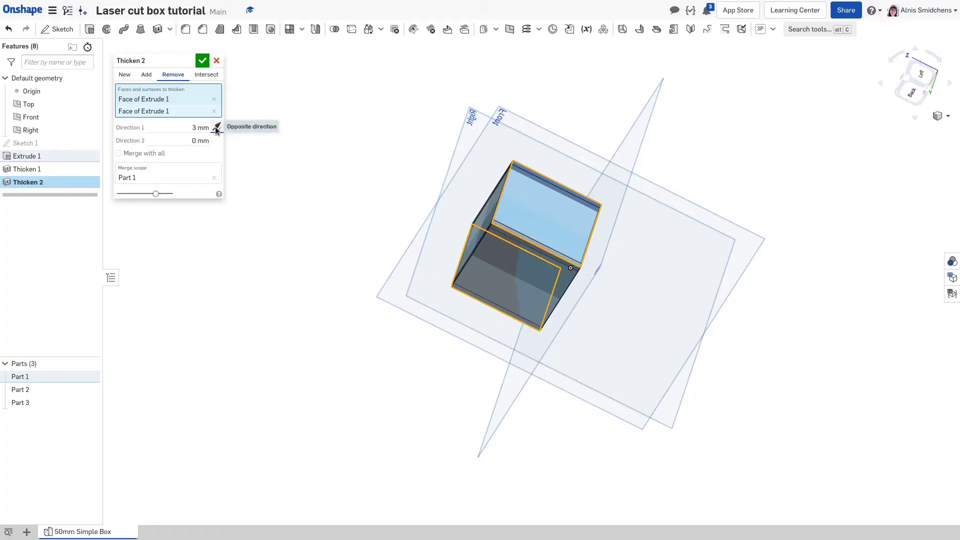
{"action": "left_click", "coordinate": [125, 75]}
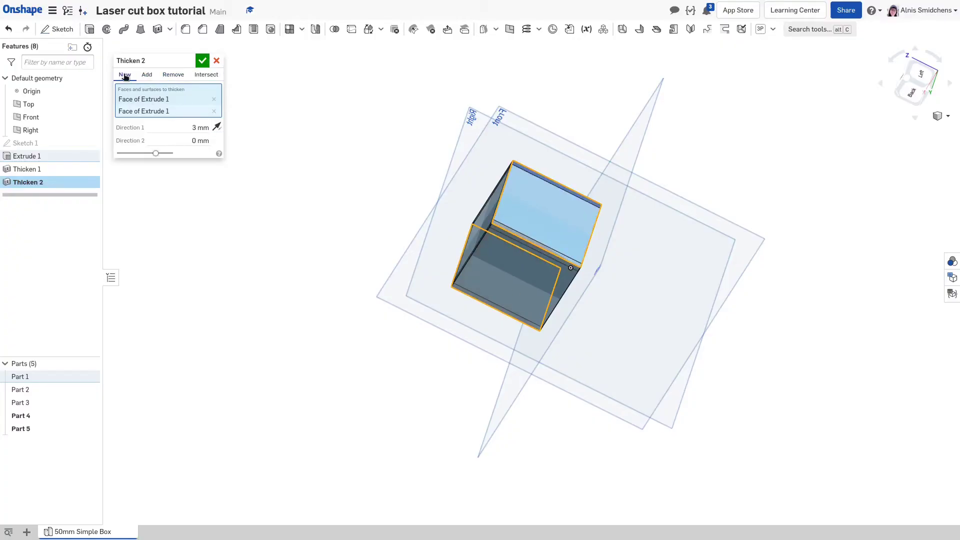
{"action": "key", "text": "Return"}
{"action": "key", "text": "Return"}
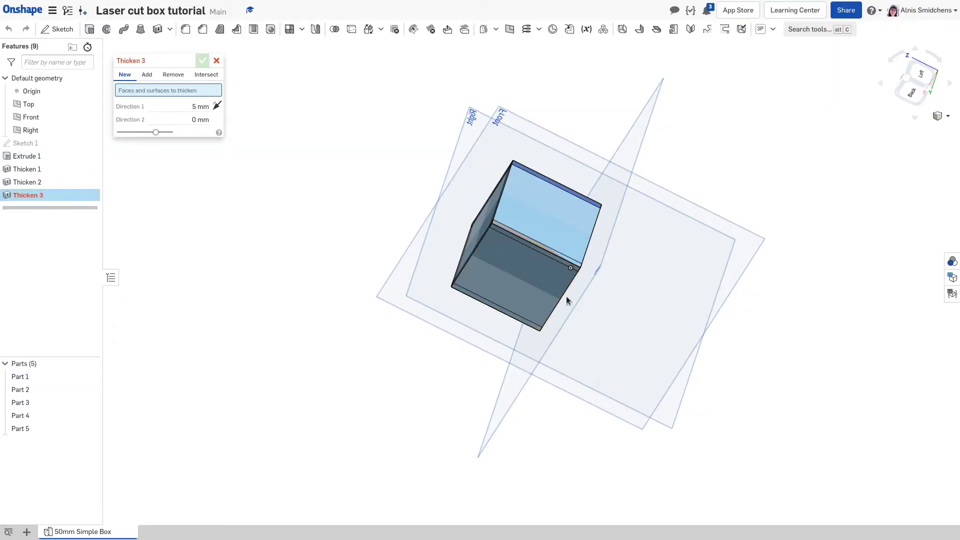
Thicken the front face 3 mm as a new part, then return to isometric view
{"action": "right_click_drag", "start_coordinate": [566, 296], "coordinate": [563, 276]}
{"action": "left_click", "coordinate": [557, 278]}
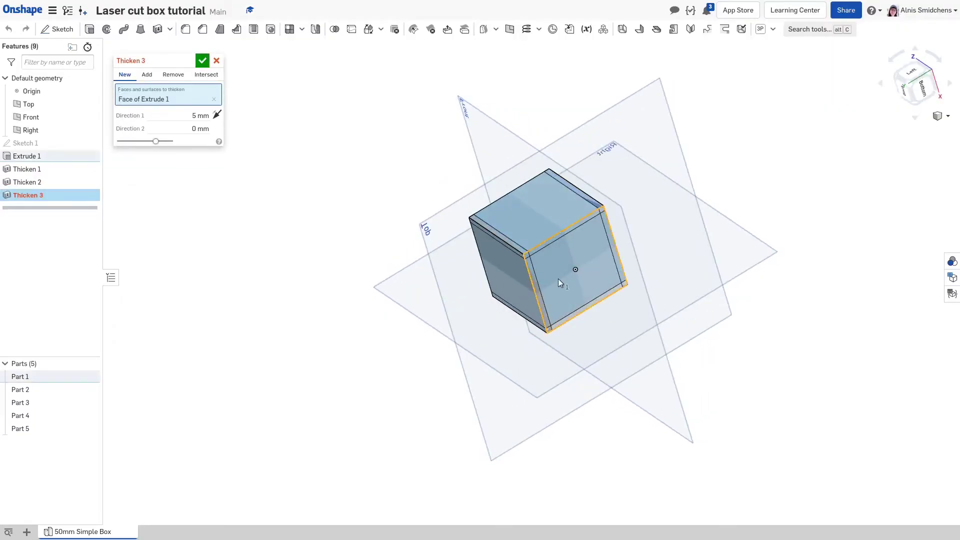
{"action": "left_click", "coordinate": [185, 115]}
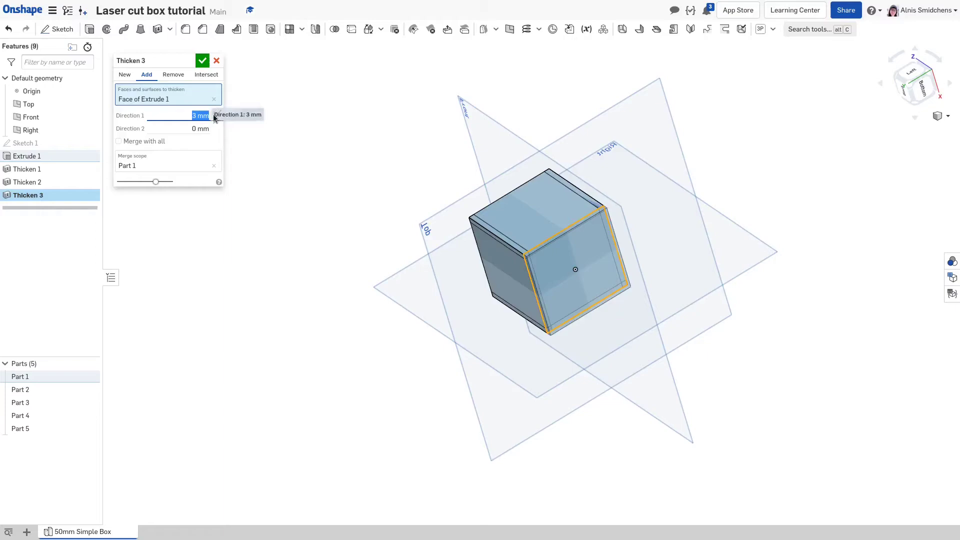
{"action": "key", "text": "Return"}
{"action": "left_click", "coordinate": [125, 76]}
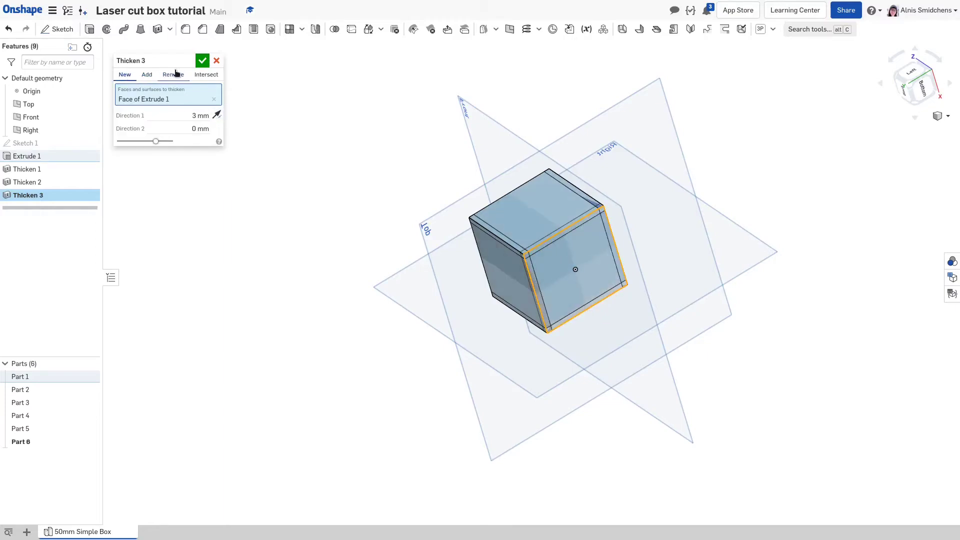
{"action": "left_click", "coordinate": [202, 61]}
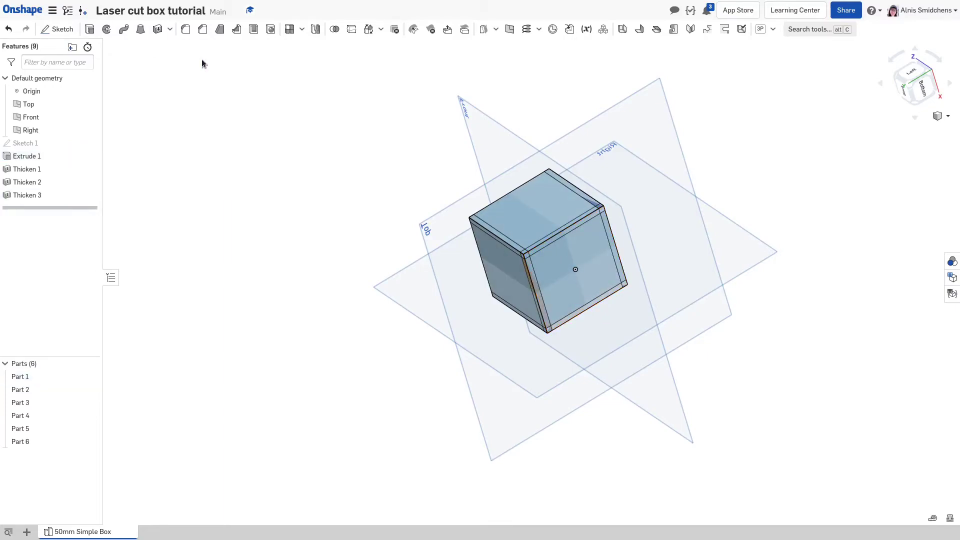
{"action": "key", "text": "shift+7"}
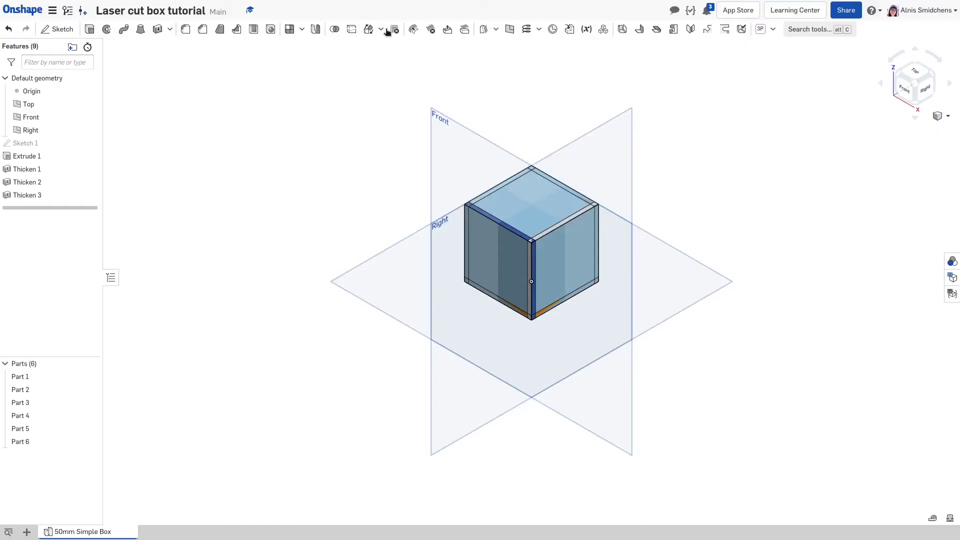
Delete Part 1, the solid cube core
{"action": "left_click", "coordinate": [393, 31]}
{"action": "left_click", "coordinate": [504, 194]}
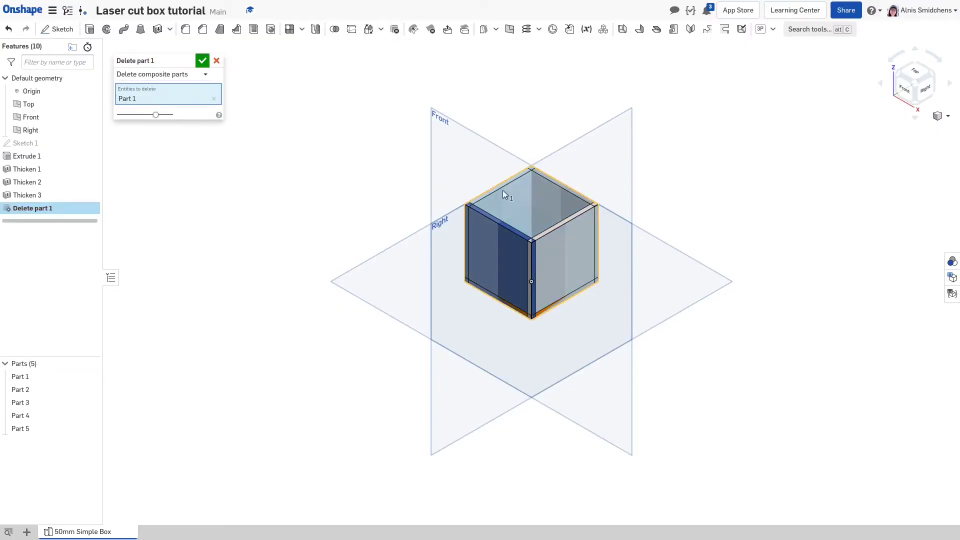
{"action": "left_click", "coordinate": [202, 60]}
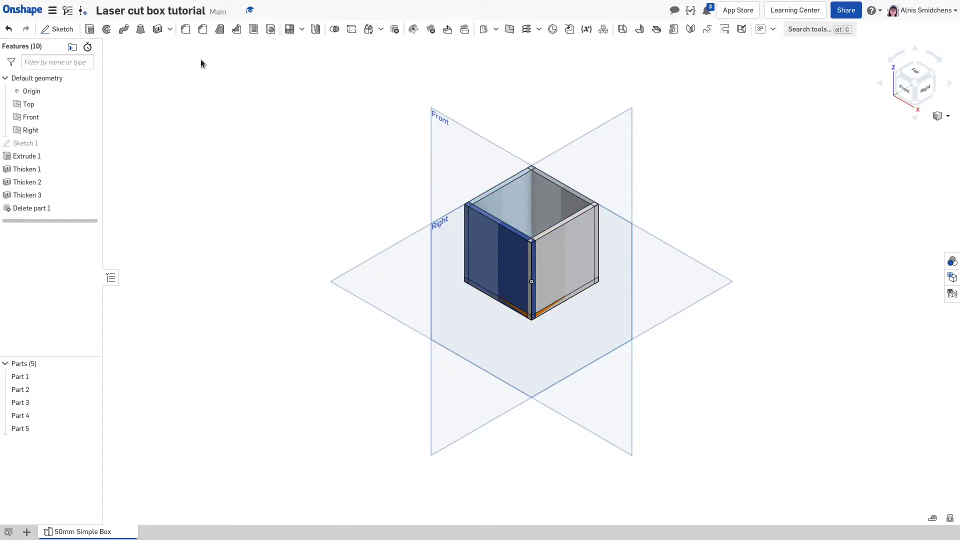
Start an automatic Laser Joint on all panels with adaptive pins, 10 mm min, 50 mm max
{"action": "key", "text": "alt+c"}
{"action": "type", "text": "laser joint"}
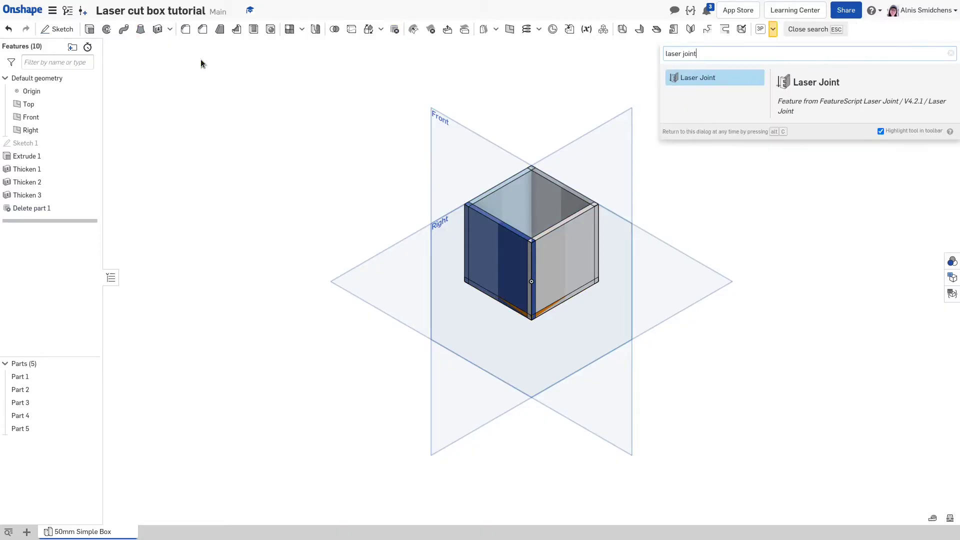
{"action": "key", "text": "Return"}
{"action": "left_click", "coordinate": [199, 78]}
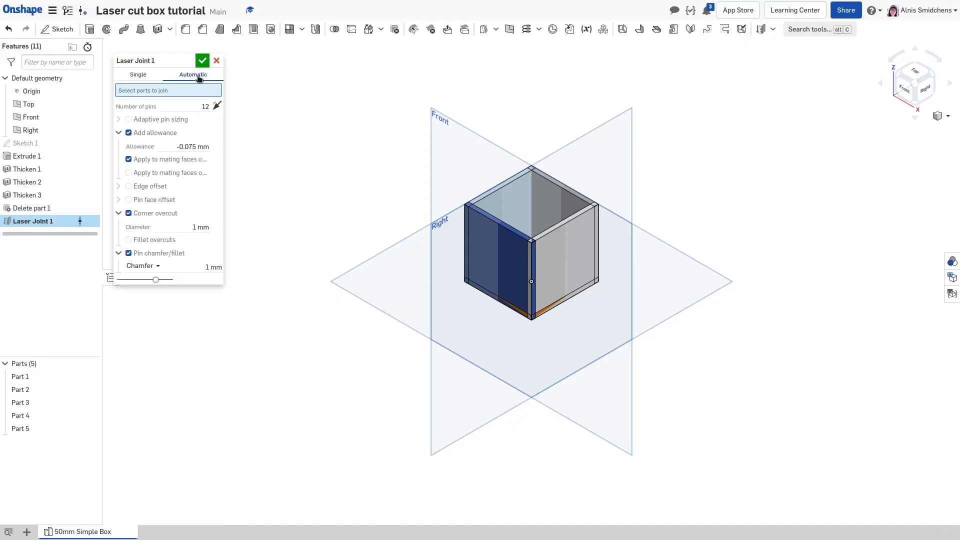
{"action": "left_click_drag", "start_coordinate": [355, 90], "coordinate": [693, 378]}
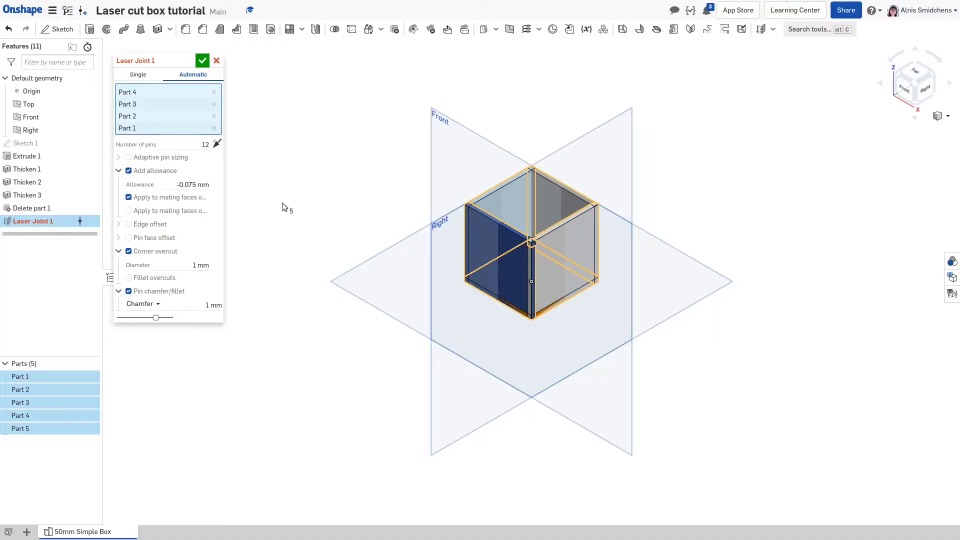
{"action": "left_click", "coordinate": [129, 157]}
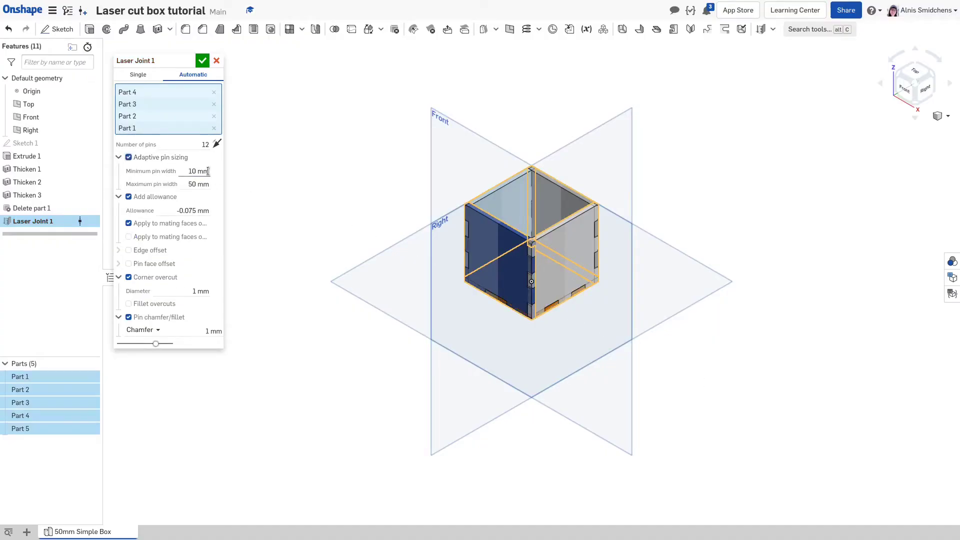
{"action": "left_click", "coordinate": [208, 171]}
{"action": "left_click", "coordinate": [207, 183]}
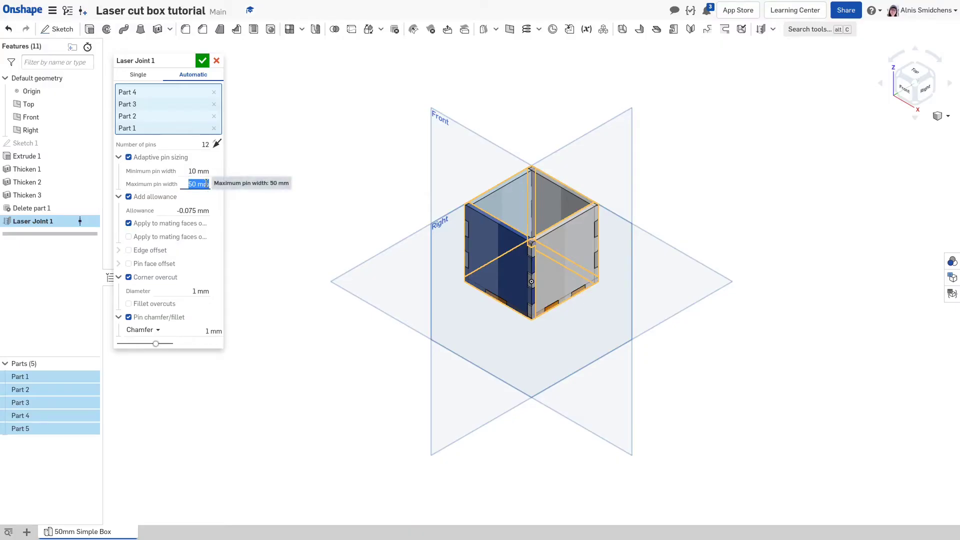
{"action": "left_click", "coordinate": [197, 210]}
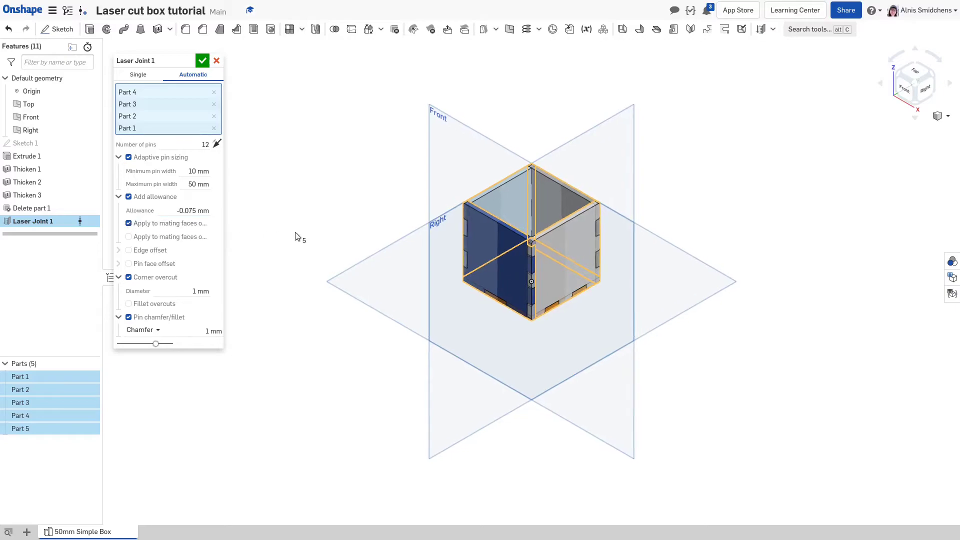
Keep the 2 mm diameter, turn off corner overcuts, and apply Laser Joint 1
{"action": "scroll", "coordinate": [296, 236], "scroll_direction": "up", "scroll_amount": 5}
{"action": "scroll", "coordinate": [295, 233], "scroll_direction": "up", "scroll_amount": 2}
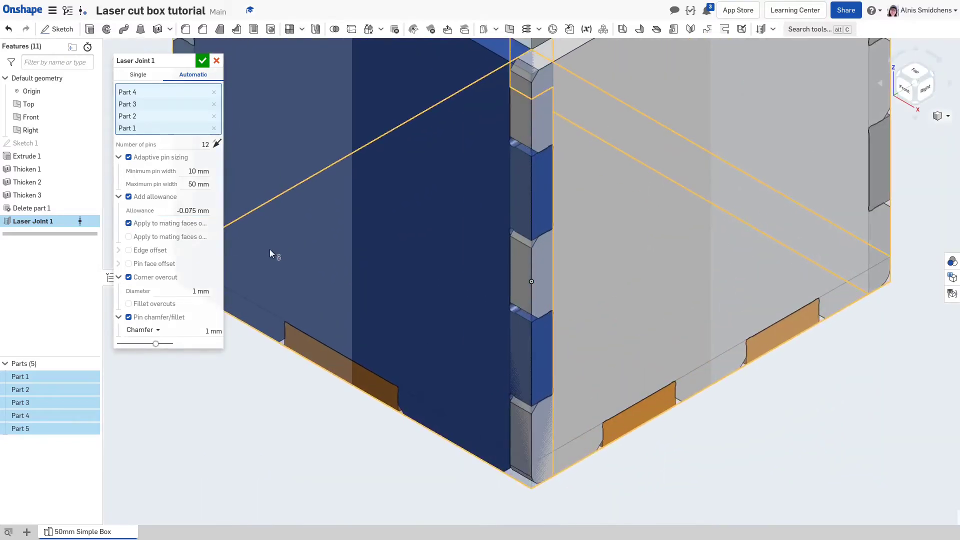
{"action": "left_click", "coordinate": [198, 290]}
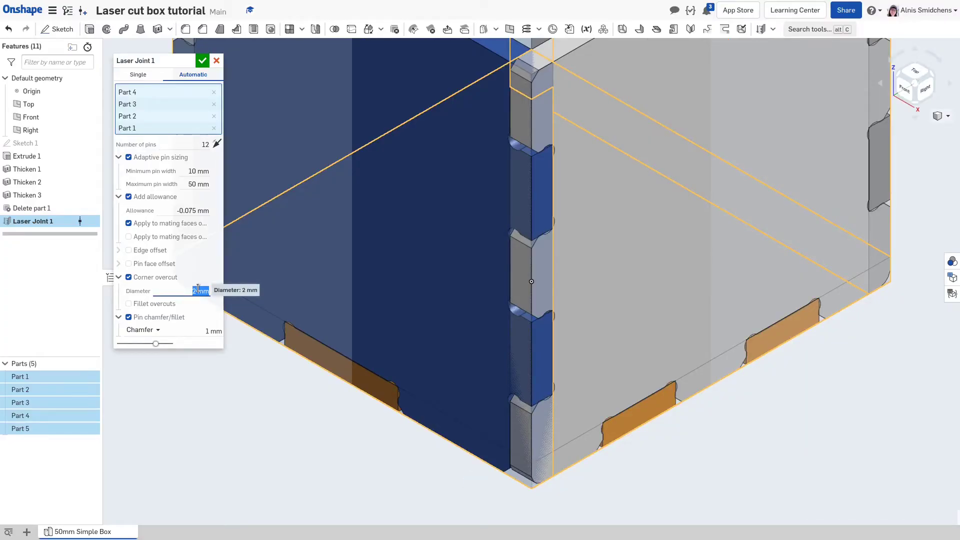
{"action": "left_click", "coordinate": [204, 329]}
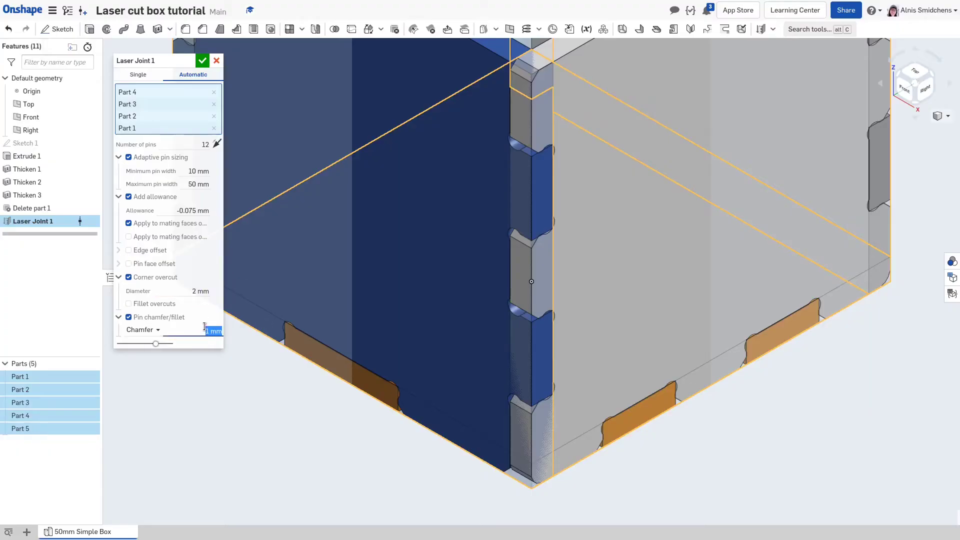
{"action": "left_click", "coordinate": [129, 278]}
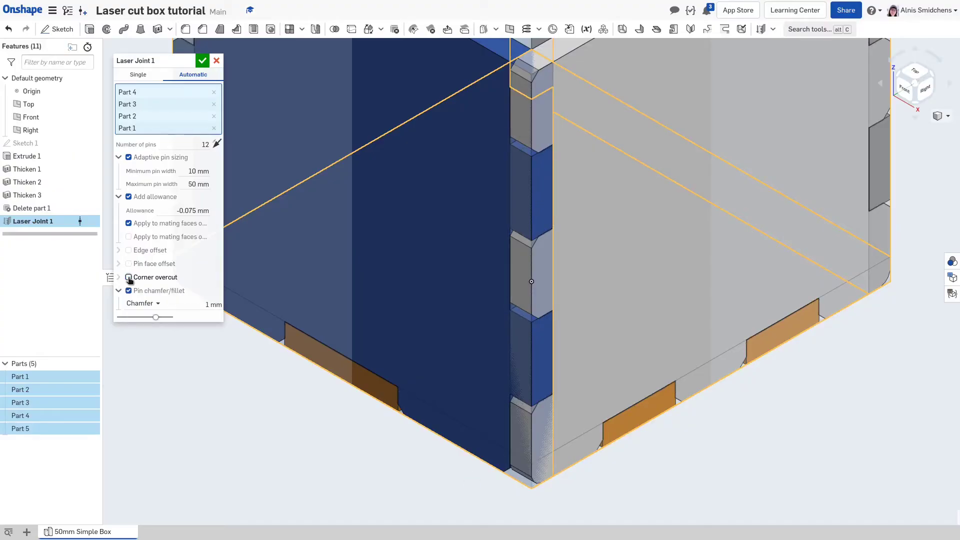
{"action": "left_click", "coordinate": [202, 61]}
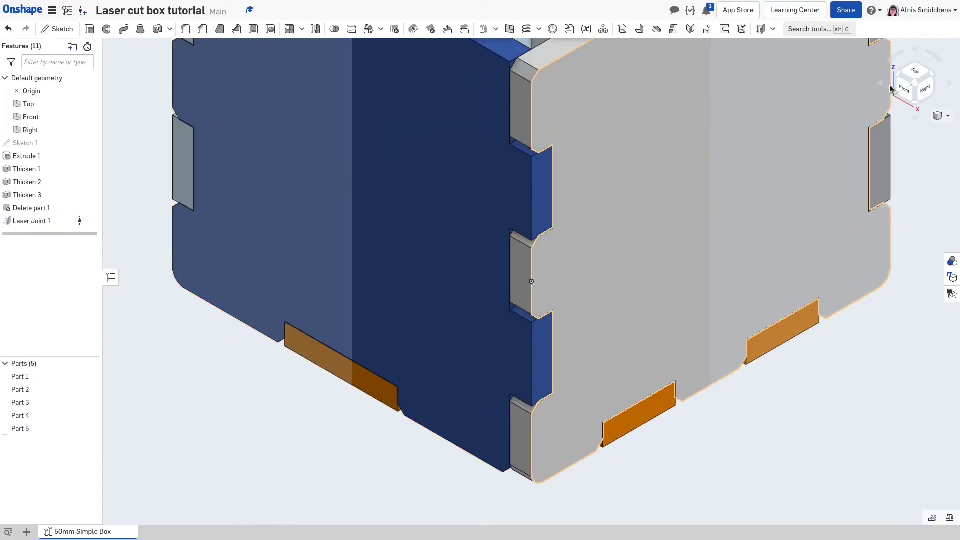
{"action": "left_click", "coordinate": [915, 82]}
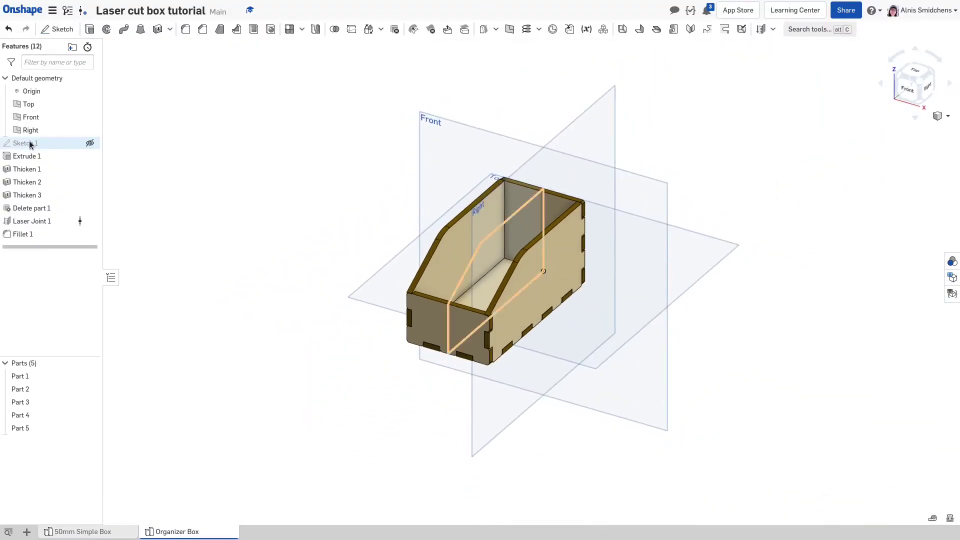
Delete all existing organizer features from Sketch 1 through Fillet 1
{"action": "left_click", "coordinate": [30, 145]}
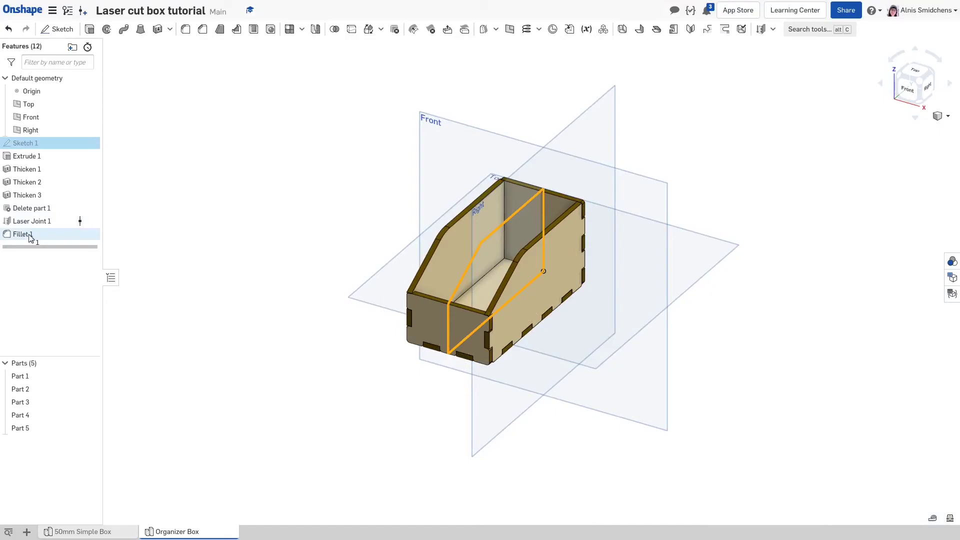
{"action": "left_click", "coordinate": [28, 235], "text": "shift"}
{"action": "key", "text": "Delete"}
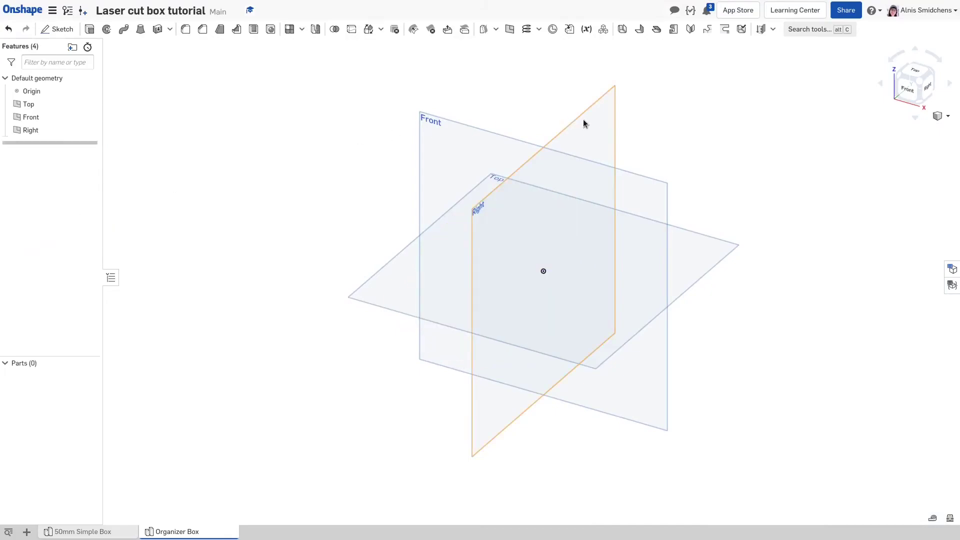
On the Right plane, draw a closed line profile with 50, 30 and 100 mm edges
{"action": "left_click", "coordinate": [584, 122]}
{"action": "key", "text": "shift+s"}
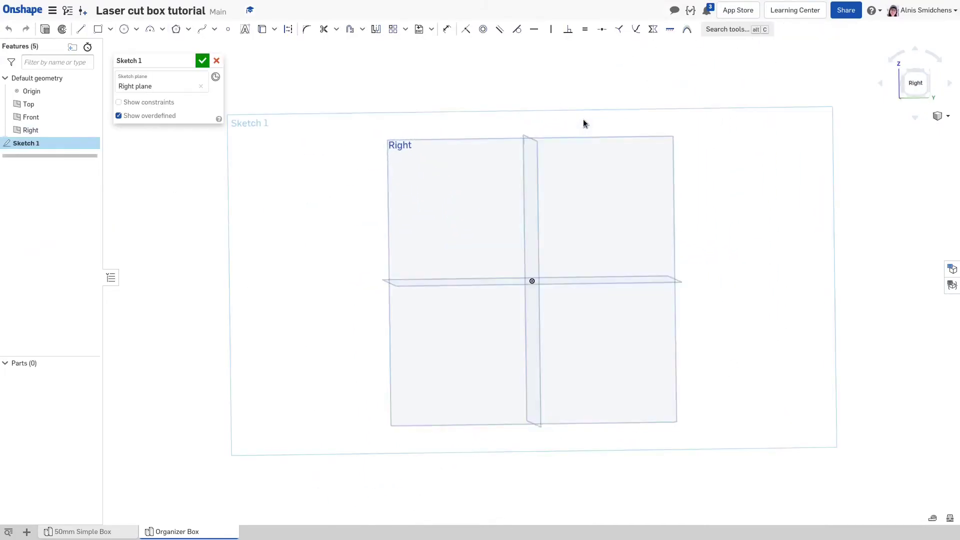
{"action": "key", "text": "l"}
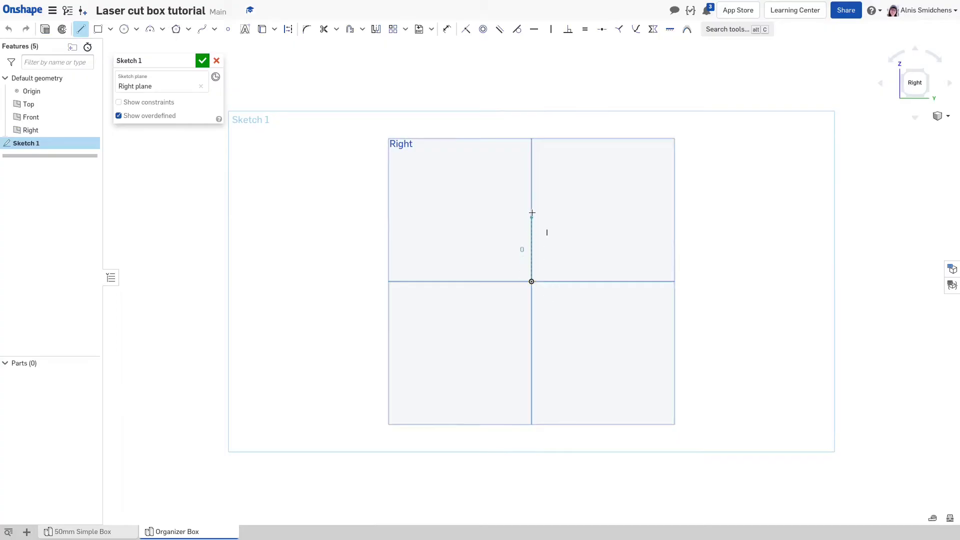
{"action": "type", "text": "50"}
{"action": "key", "text": "Return"}
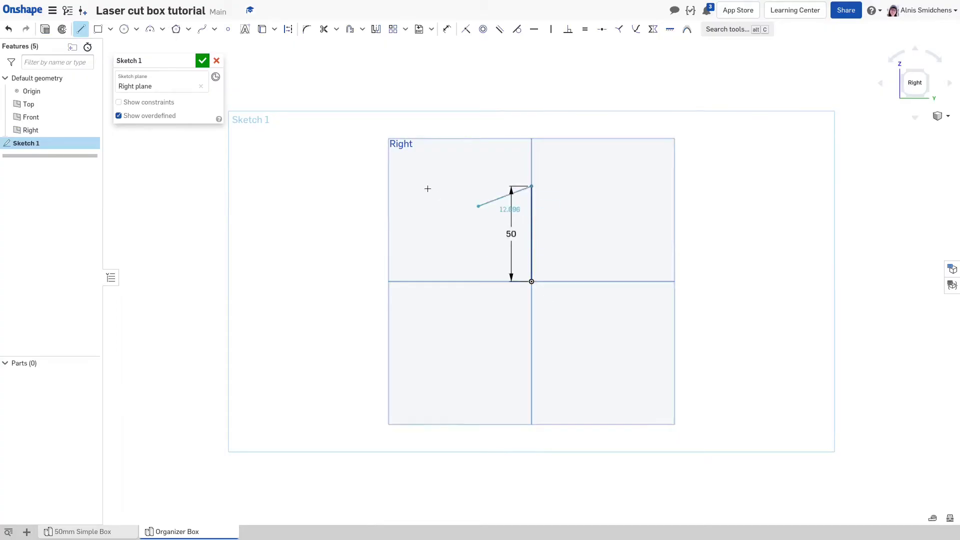
{"action": "left_click", "coordinate": [415, 186]}
{"action": "left_click", "coordinate": [361, 232]}
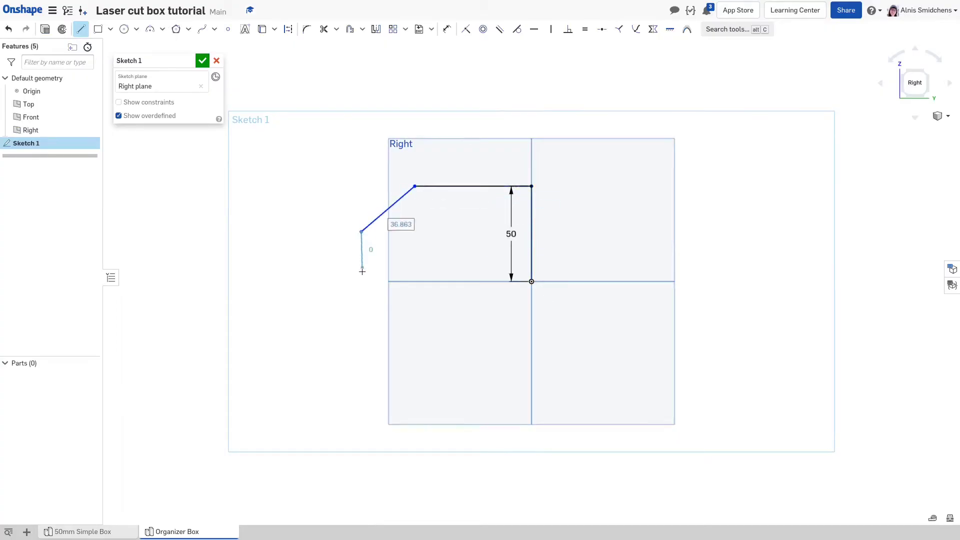
{"action": "left_click", "coordinate": [362, 282]}
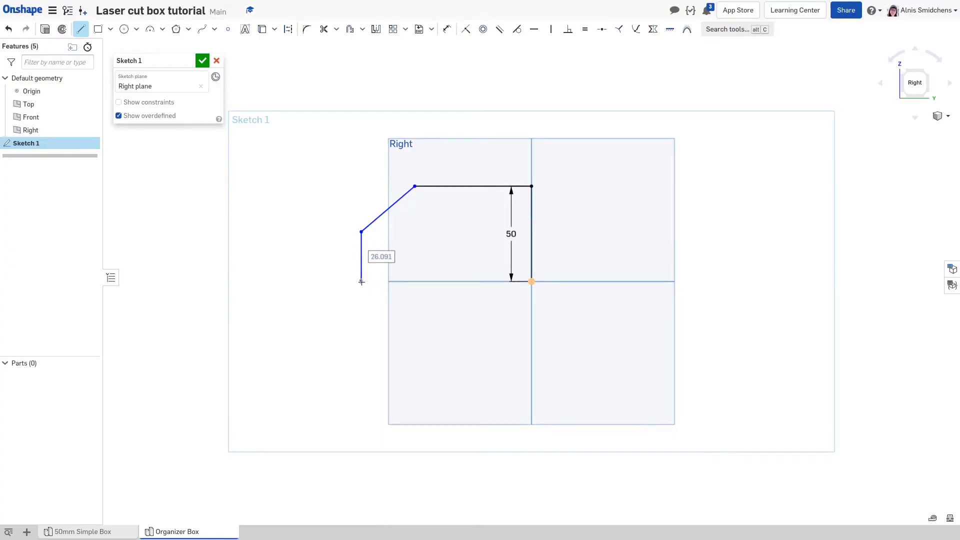
{"action": "type", "text": "30"}
{"action": "key", "text": "Return"}
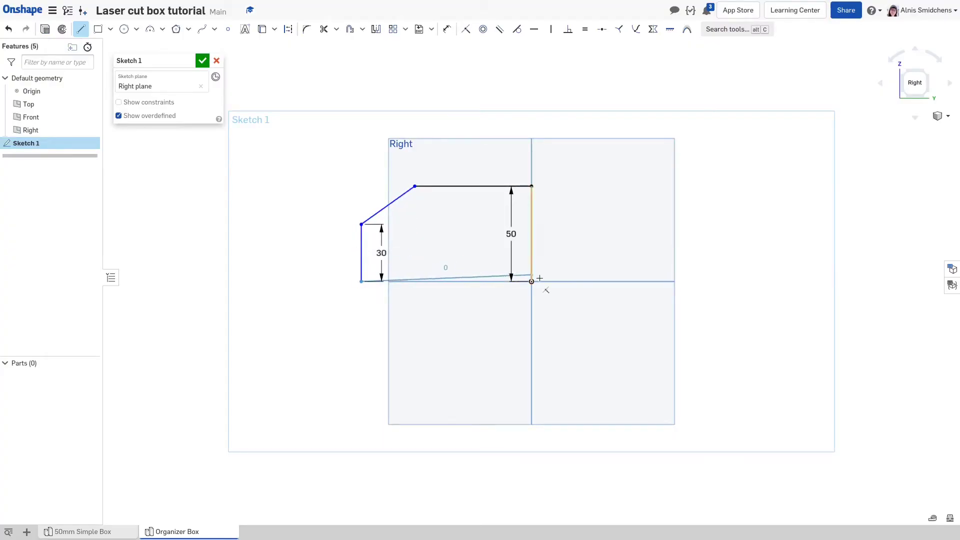
{"action": "left_click", "coordinate": [532, 281]}
{"action": "type", "text": "100"}
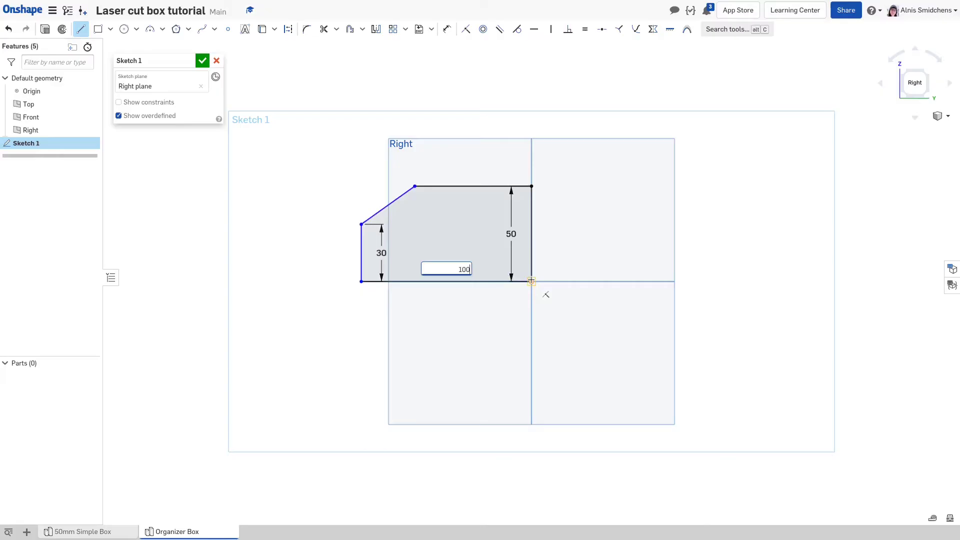
{"action": "key", "text": "Return"}
Dimension the sloped edge at 30° to the bottom line
{"action": "right_click_drag", "start_coordinate": [537, 298], "coordinate": [470, 266]}
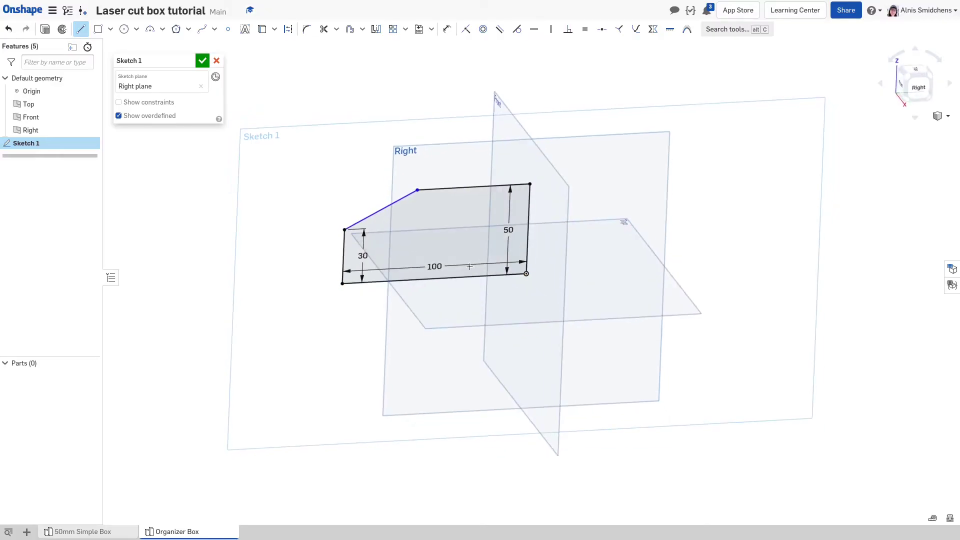
{"action": "key", "text": "d"}
{"action": "left_click", "coordinate": [381, 210]}
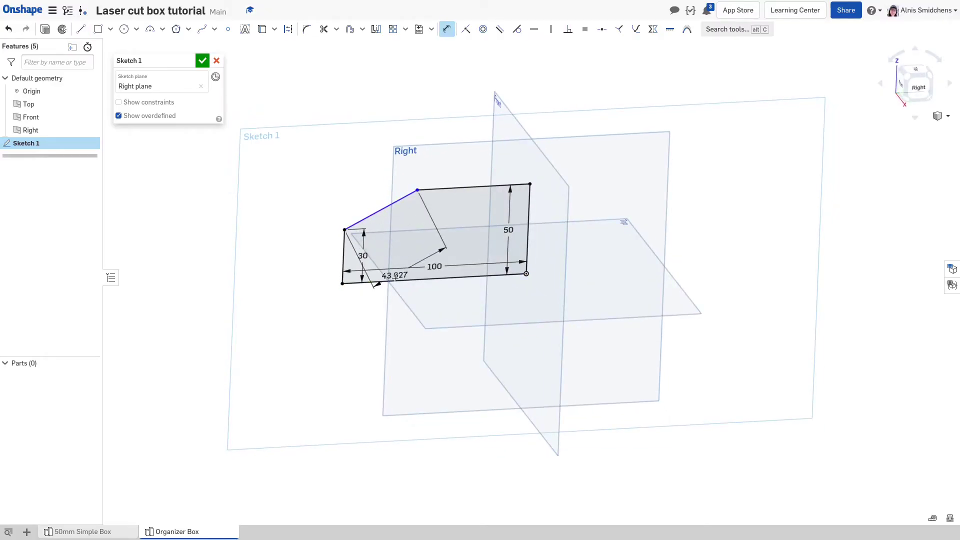
{"action": "left_click", "coordinate": [391, 281]}
{"action": "left_click", "coordinate": [406, 250]}
{"action": "type", "text": "30"}
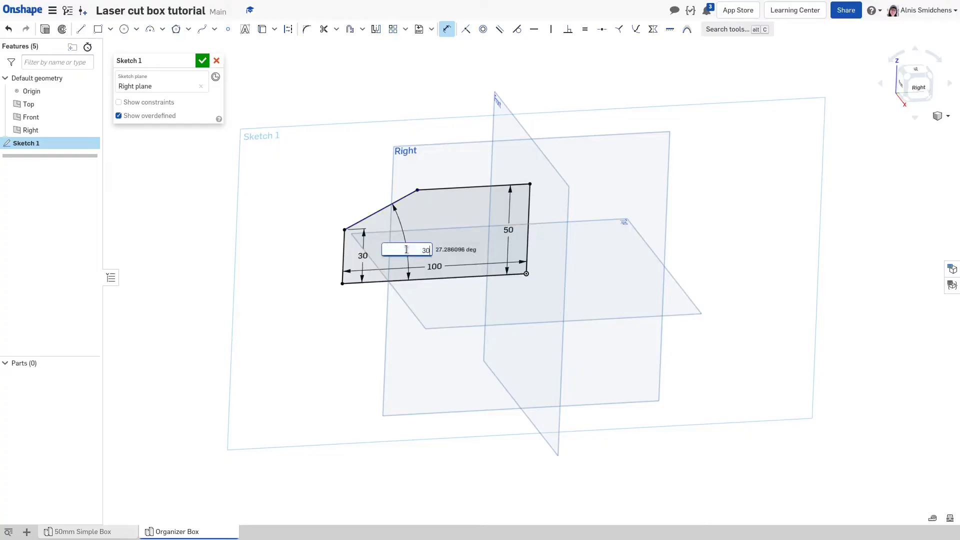
{"action": "key", "text": "Return"}
Extrude the profile symmetrically 50 mm into a solid block
{"action": "key", "text": "shift+e"}
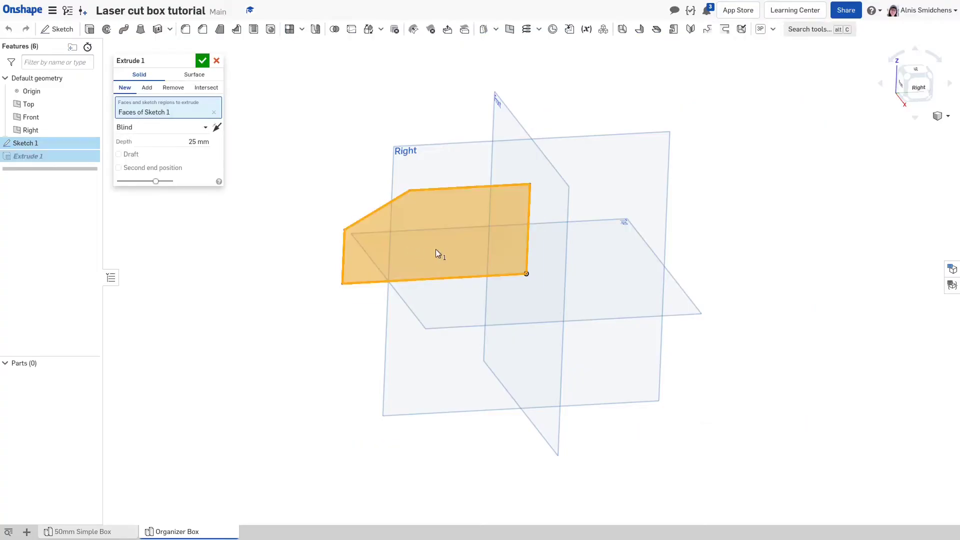
{"action": "key", "text": "shift+7"}
{"action": "left_click", "coordinate": [165, 128]}
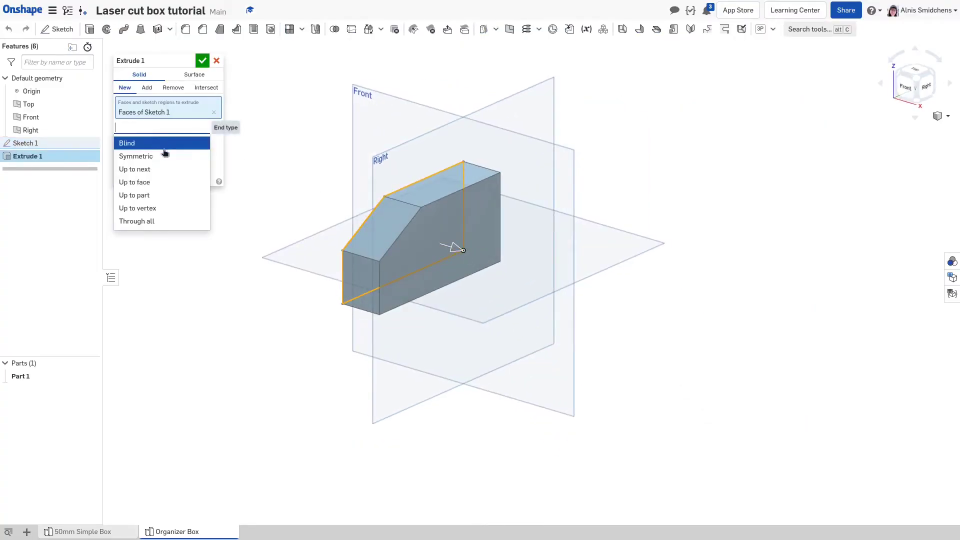
{"action": "left_click", "coordinate": [172, 152]}
{"action": "left_click", "coordinate": [187, 140]}
{"action": "type", "text": "50"}
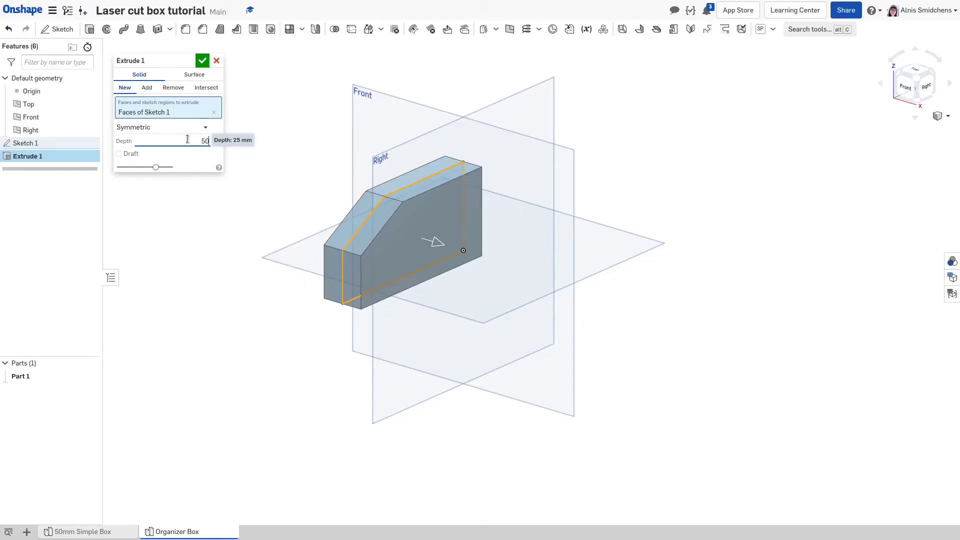
{"action": "key", "text": "Return"}
{"action": "key", "text": "p"}
{"action": "key", "text": "f"}
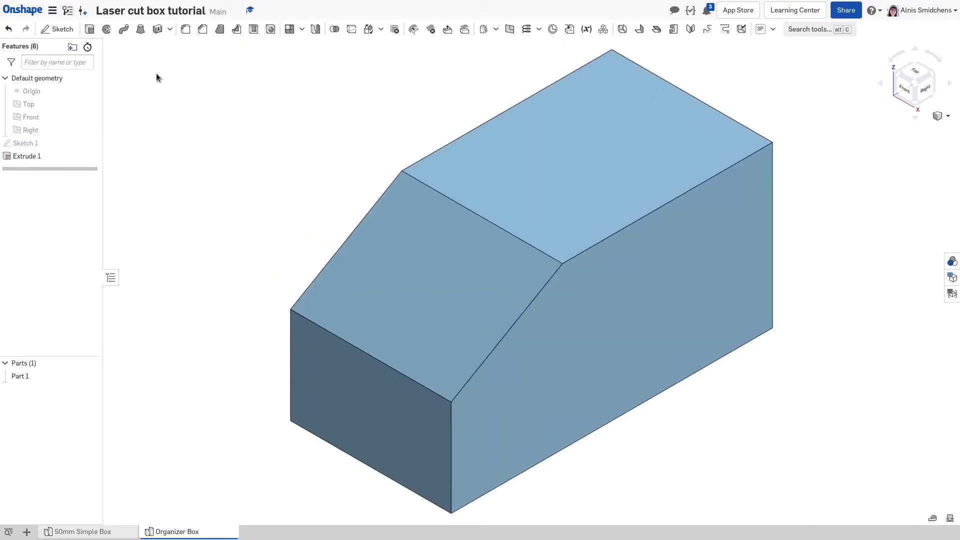
Thicken the front and back faces into 3 mm walls as new parts
{"action": "left_click", "coordinate": [157, 29]}
{"action": "left_click", "coordinate": [351, 392]}
{"action": "right_click_drag", "start_coordinate": [350, 393], "coordinate": [282, 412]}
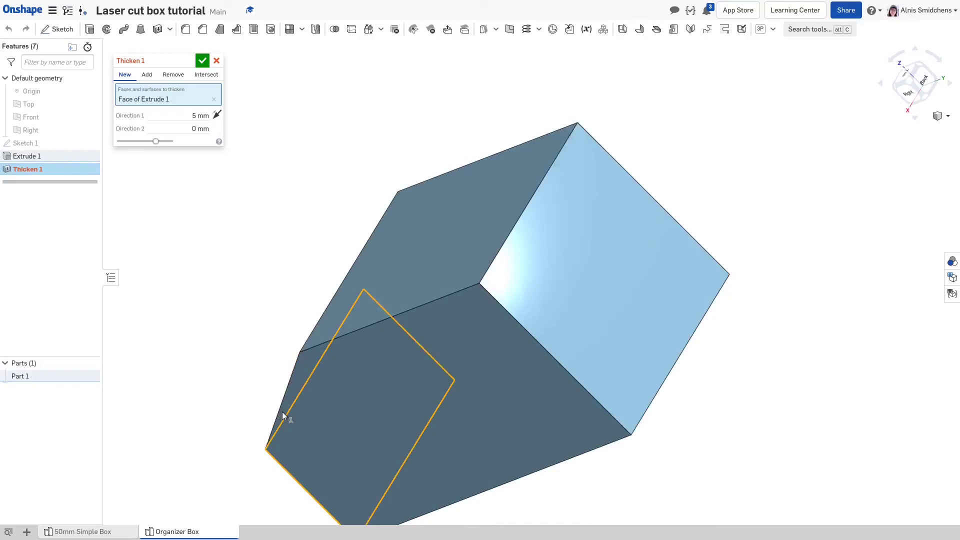
{"action": "left_click", "coordinate": [549, 281]}
{"action": "left_click", "coordinate": [193, 128]}
{"action": "key", "text": "Down"}
{"action": "key", "text": "Down"}
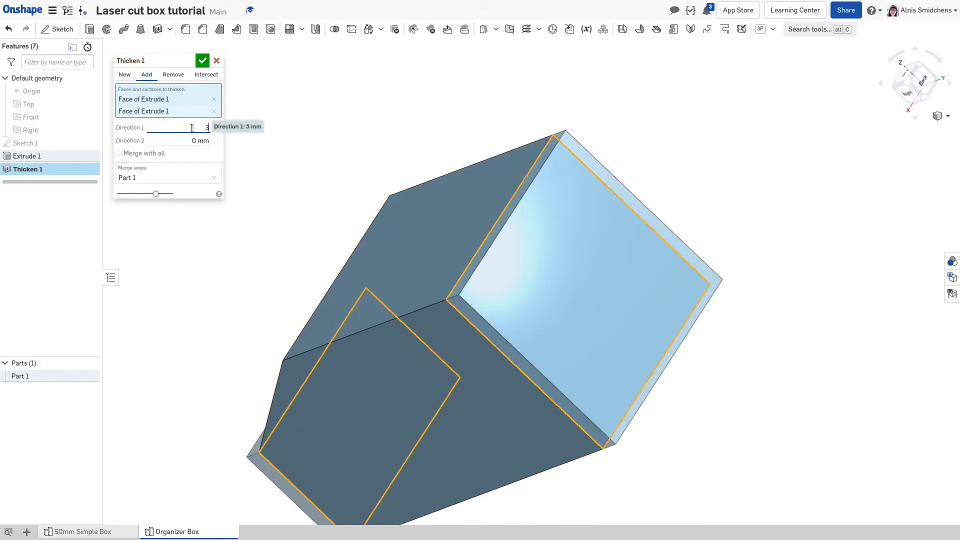
{"action": "left_click", "coordinate": [125, 75]}
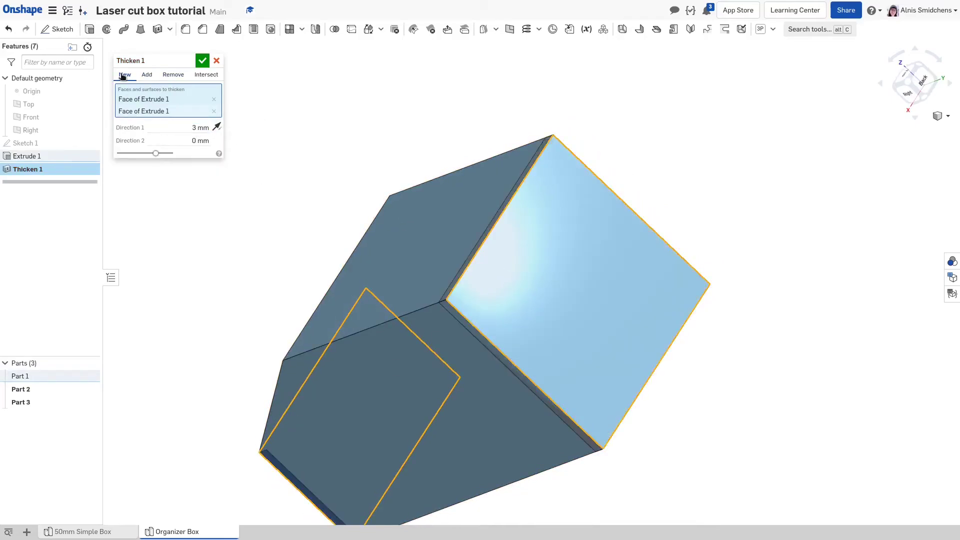
{"action": "key", "text": "Return"}
Thicken the angled side faces into 3 mm walls as new parts
{"action": "left_click", "coordinate": [158, 29]}
{"action": "left_click", "coordinate": [423, 382]}
{"action": "mouse_move", "coordinate": [423, 382]}
{"action": "right_mouse_down"}
{"action": "mouse_move", "coordinate": [381, 416]}
{"action": "mouse_move", "coordinate": [426, 383]}
{"action": "right_mouse_up"}
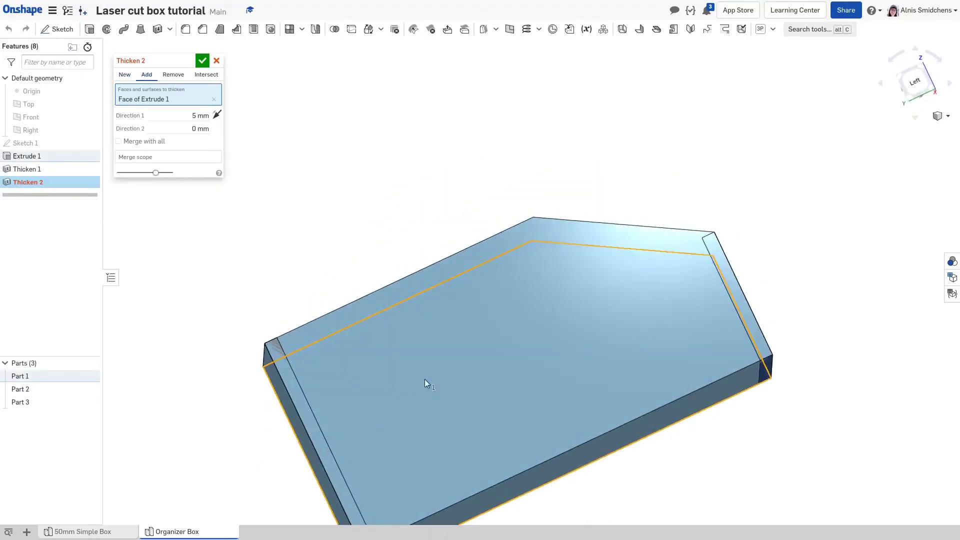
{"action": "left_click", "coordinate": [426, 383]}
{"action": "left_click", "coordinate": [193, 131]}
{"action": "key", "text": "Down"}
{"action": "key", "text": "Down"}
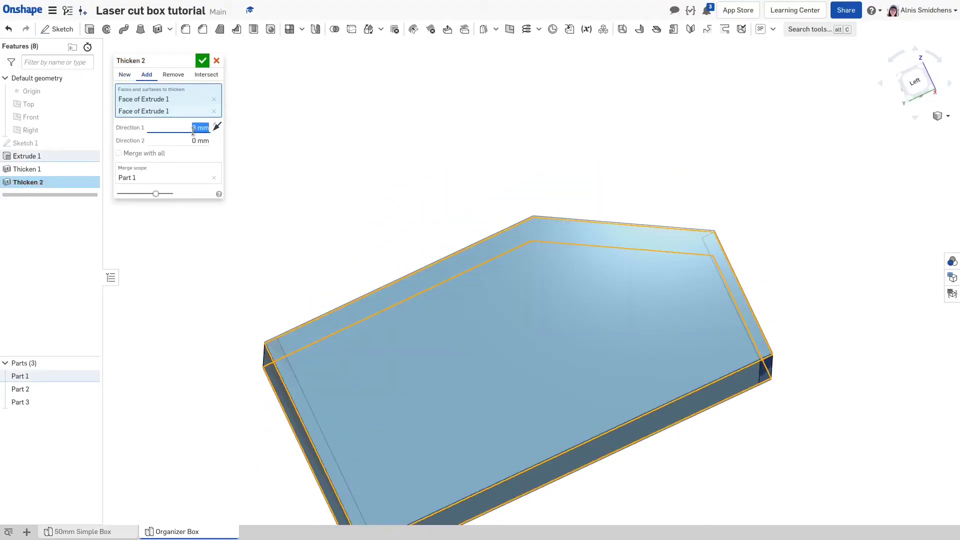
{"action": "left_click", "coordinate": [123, 75]}
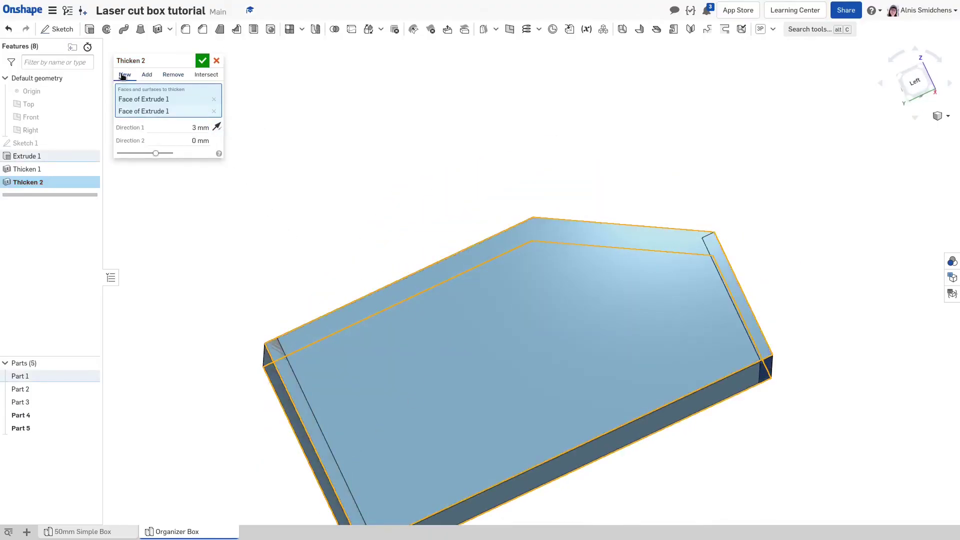
{"action": "left_click", "coordinate": [202, 61]}
Thicken the bottom face into a 3 mm plate as a new part
{"action": "right_click_drag", "start_coordinate": [485, 308], "coordinate": [602, 472]}
{"action": "left_click", "coordinate": [566, 370]}
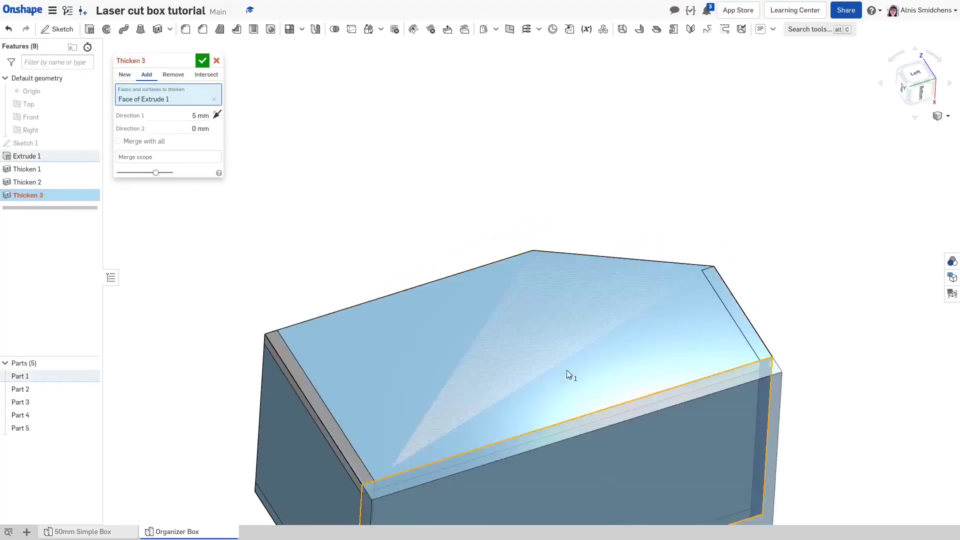
{"action": "key", "text": "shift+7"}
{"action": "left_click", "coordinate": [194, 116]}
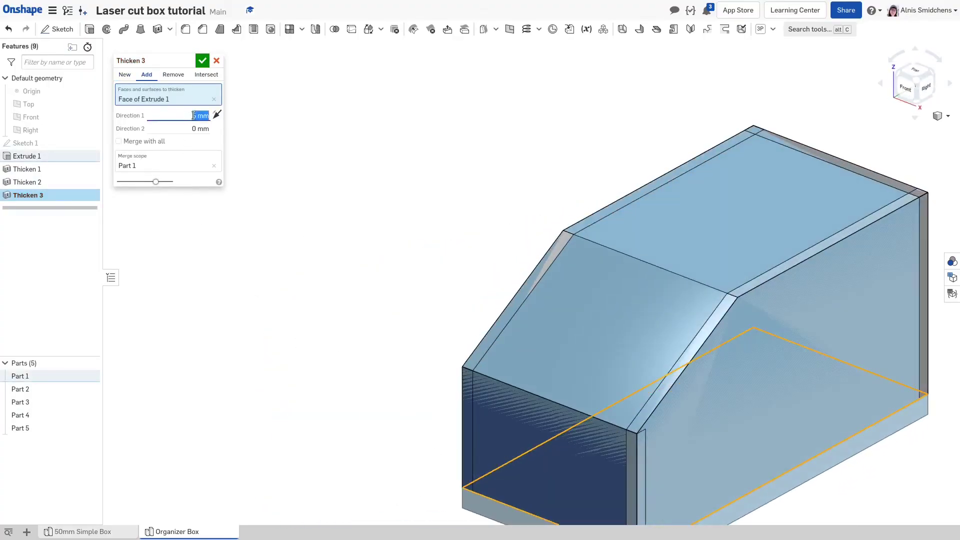
{"action": "type", "text": "3"}
{"action": "left_click", "coordinate": [173, 75]}
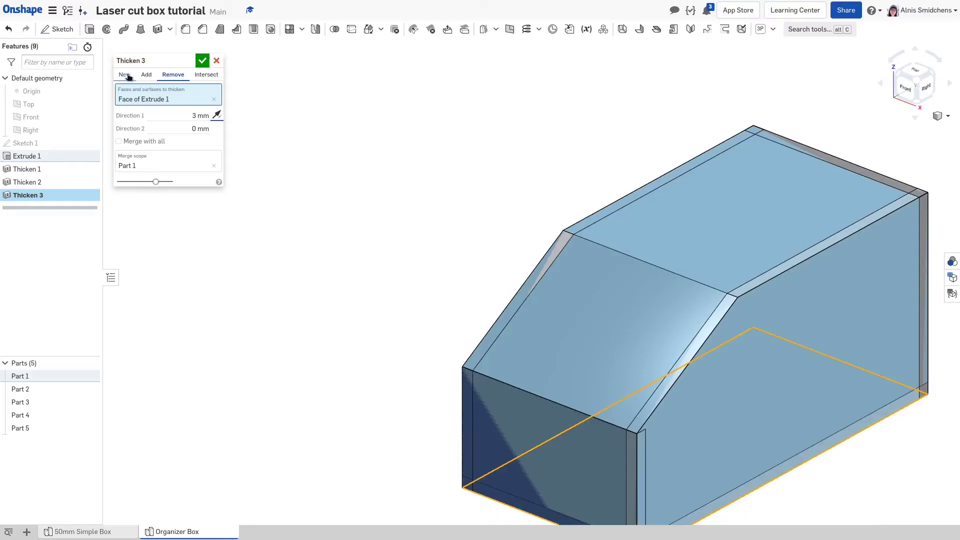
{"action": "left_click", "coordinate": [125, 75]}
{"action": "left_click", "coordinate": [202, 60]}
{"action": "middle_click_drag", "start_coordinate": [726, 262], "coordinate": [539, 209]}
Delete the original solid block part
{"action": "left_click", "coordinate": [395, 30]}
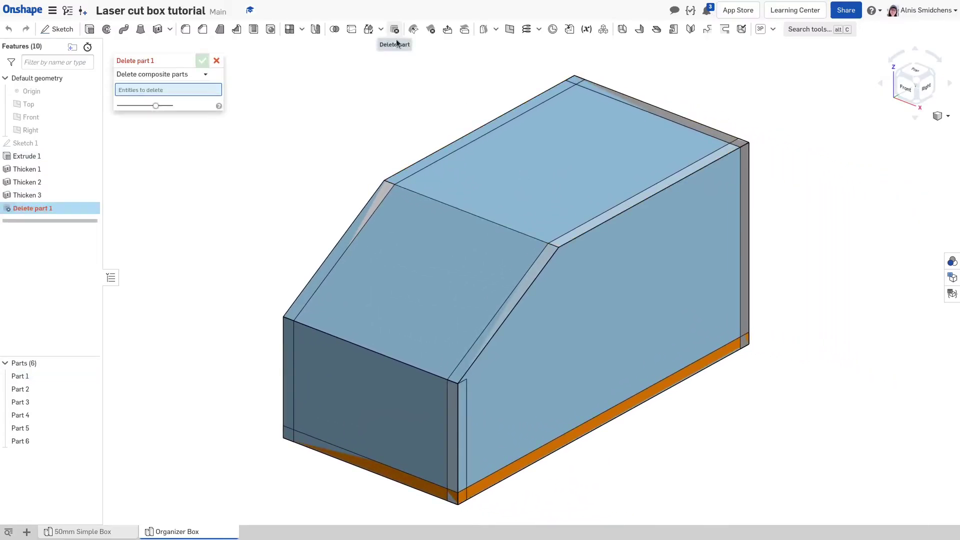
{"action": "left_click", "coordinate": [481, 225]}
{"action": "left_click", "coordinate": [202, 61]}
Add an automatic Laser Joint with adaptive pin sizing across all five panels
{"action": "key", "text": "alt+c"}
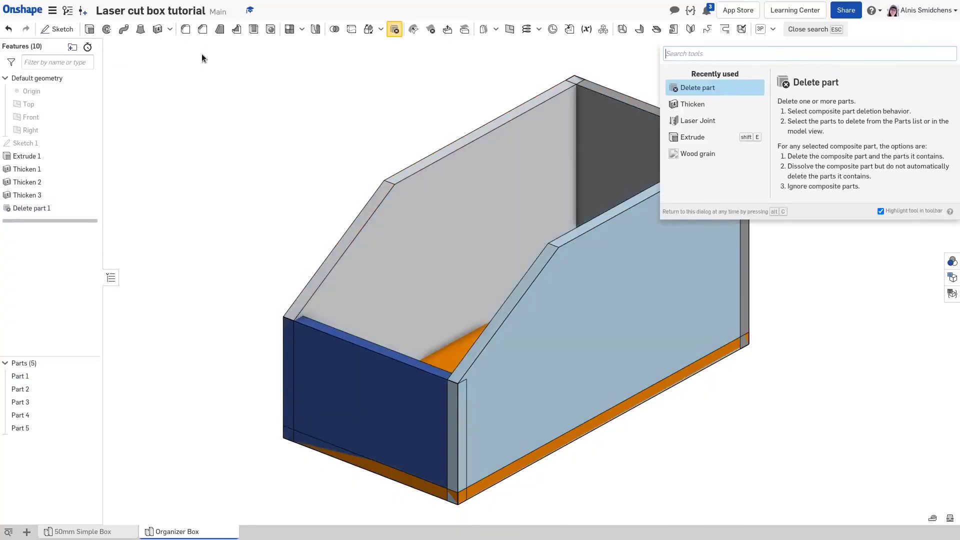
{"action": "type", "text": "laser"}
{"action": "key", "text": "Return"}
{"action": "left_click", "coordinate": [195, 75]}
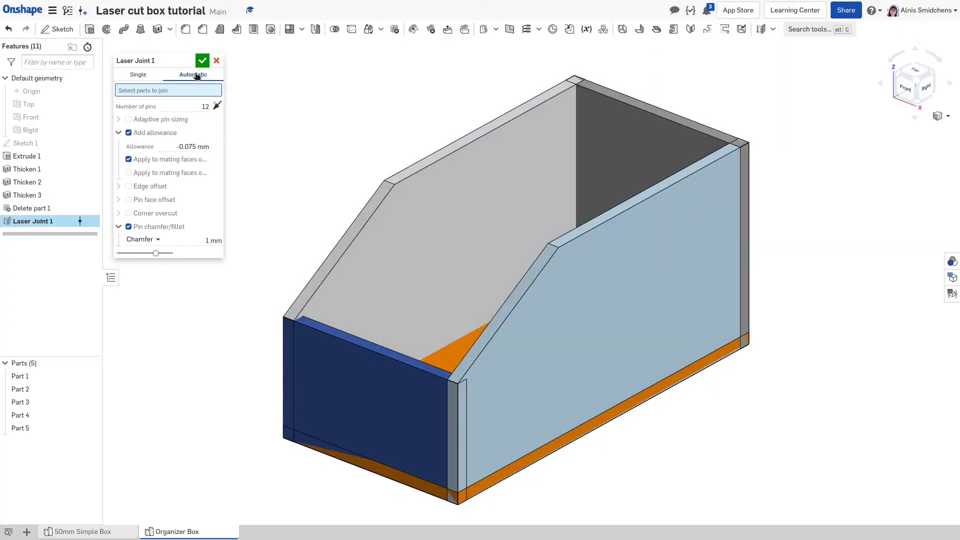
{"action": "left_click", "coordinate": [129, 119]}
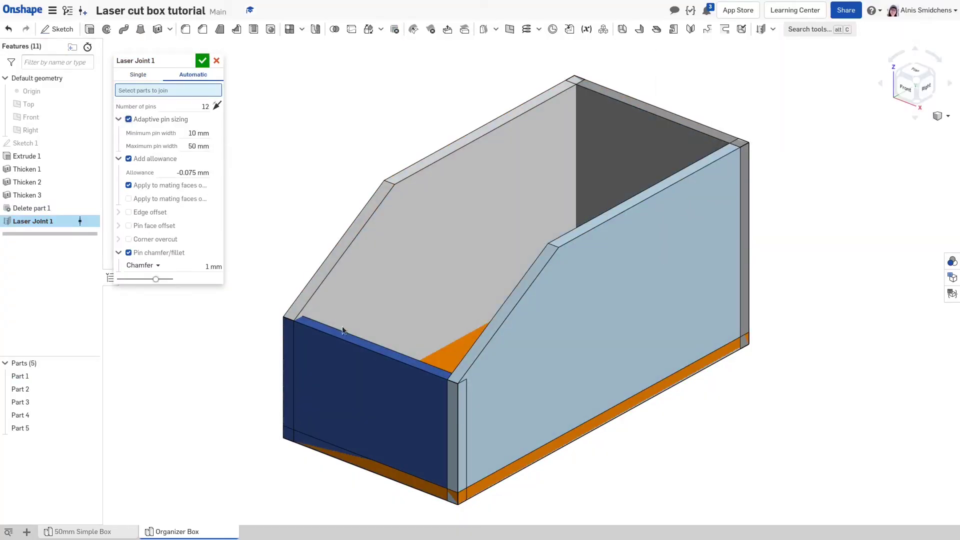
{"action": "left_click_drag", "start_coordinate": [845, 497], "coordinate": [313, 134]}
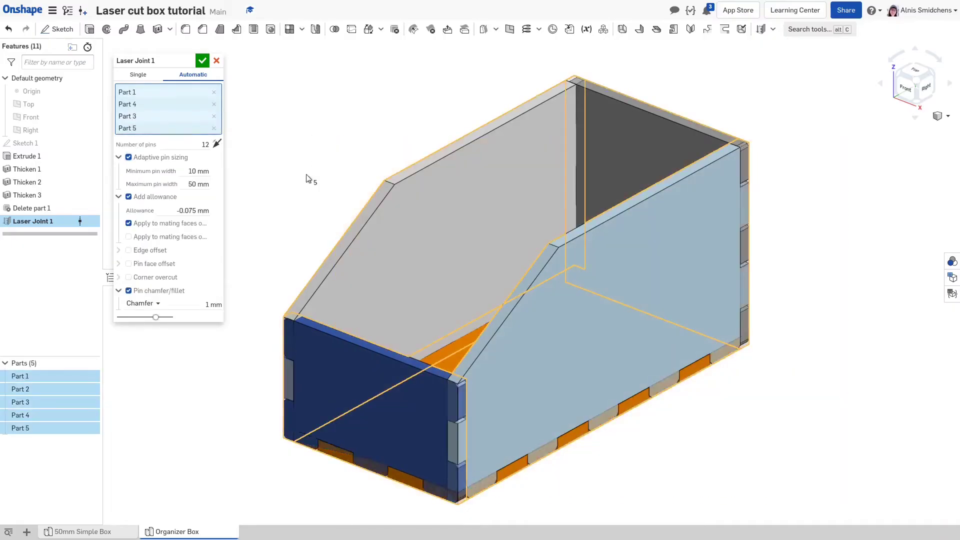
{"action": "left_click", "coordinate": [203, 60]}
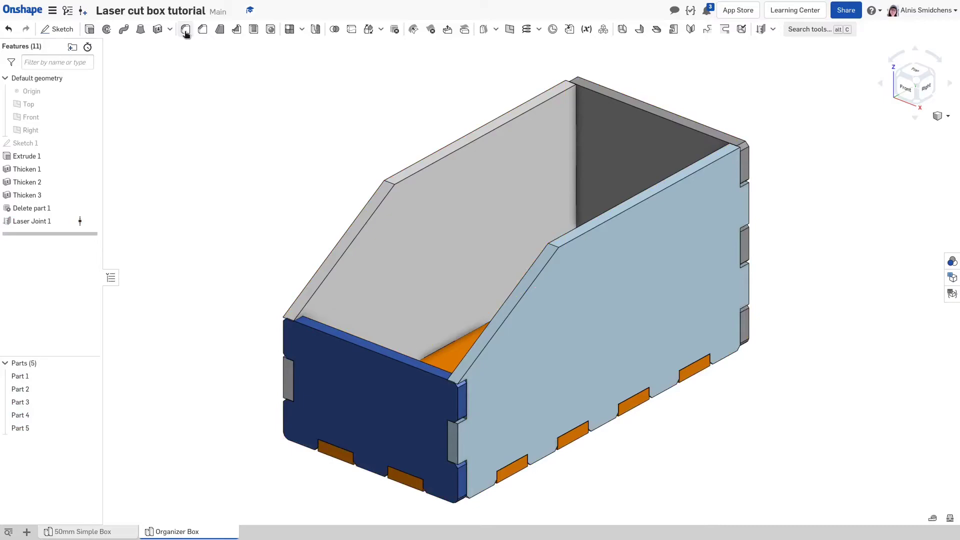
Fillet both side walls' sloped corner edges at 20 mm radius
{"action": "left_click", "coordinate": [186, 30]}
{"action": "left_click", "coordinate": [389, 182]}
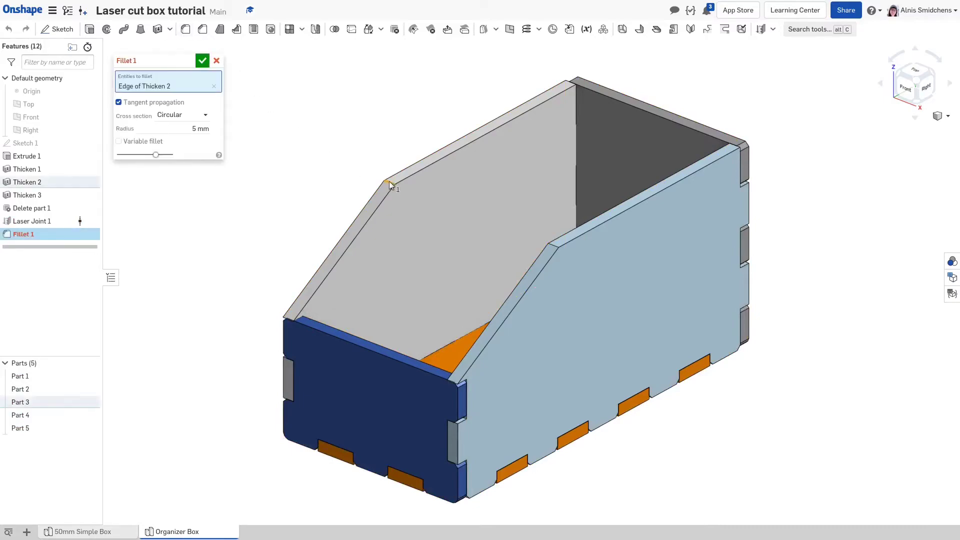
{"action": "left_click", "coordinate": [551, 243]}
{"action": "left_click", "coordinate": [190, 141]}
{"action": "type", "text": "20"}
{"action": "key", "text": "Return"}
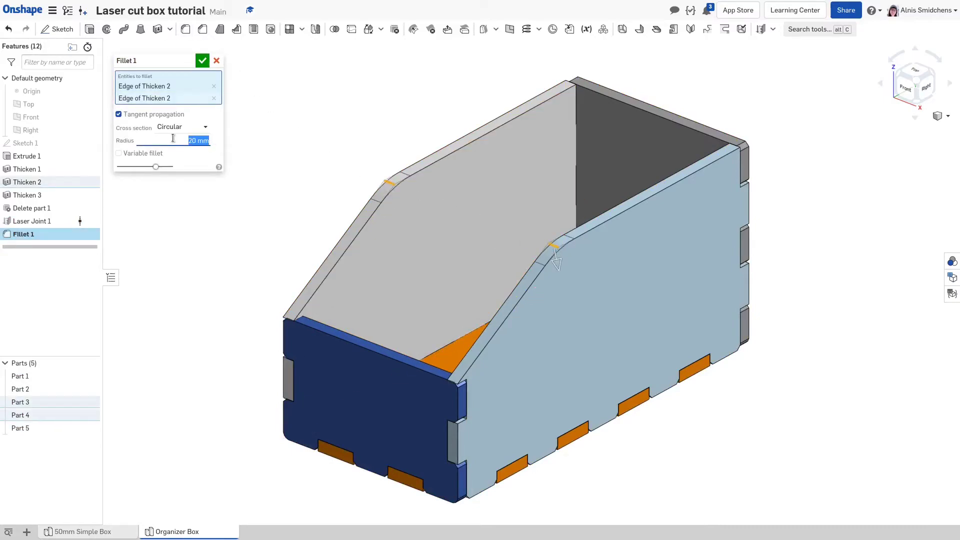
{"action": "left_click", "coordinate": [203, 61]}
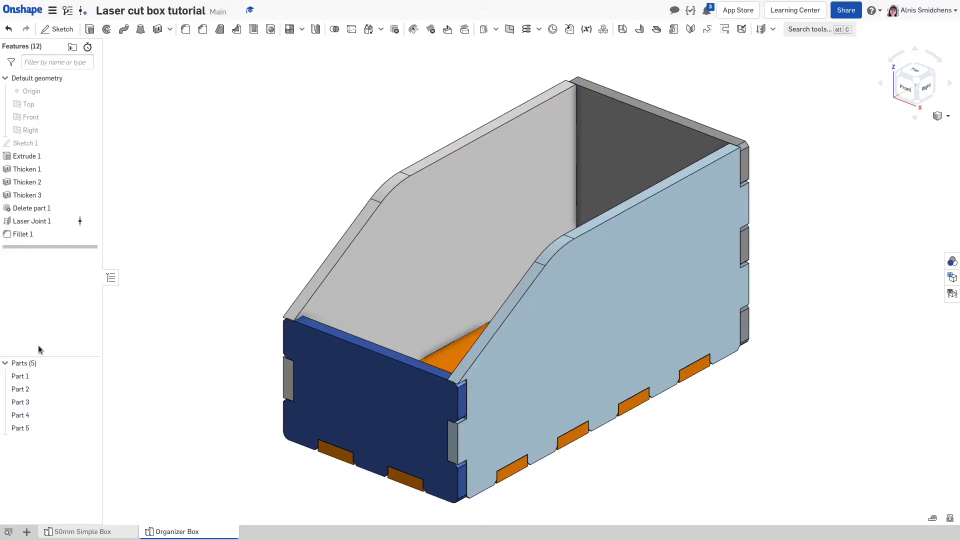
Assign Douglas Fir as the material of all five box parts
{"action": "left_click", "coordinate": [20, 378]}
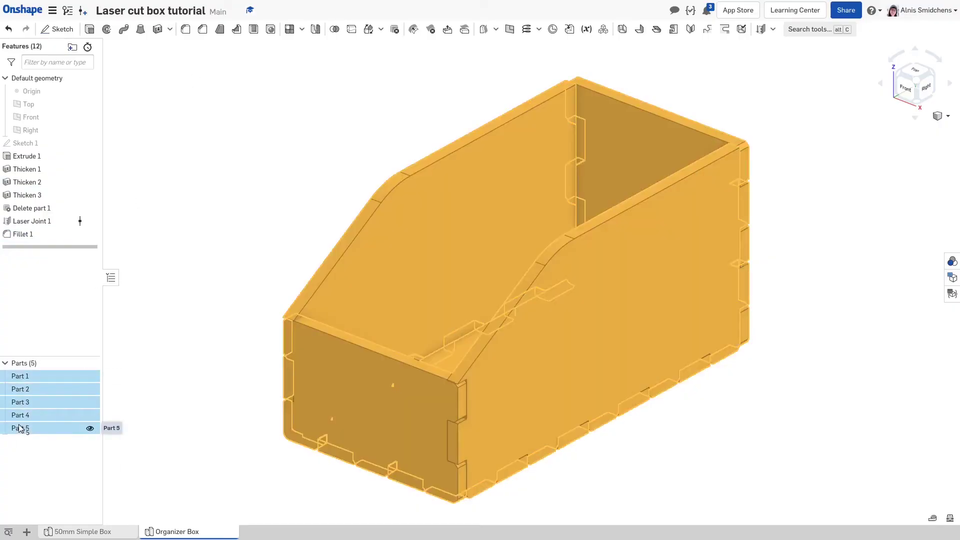
{"action": "right_click", "coordinate": [20, 428]}
{"action": "left_click", "coordinate": [42, 447]}
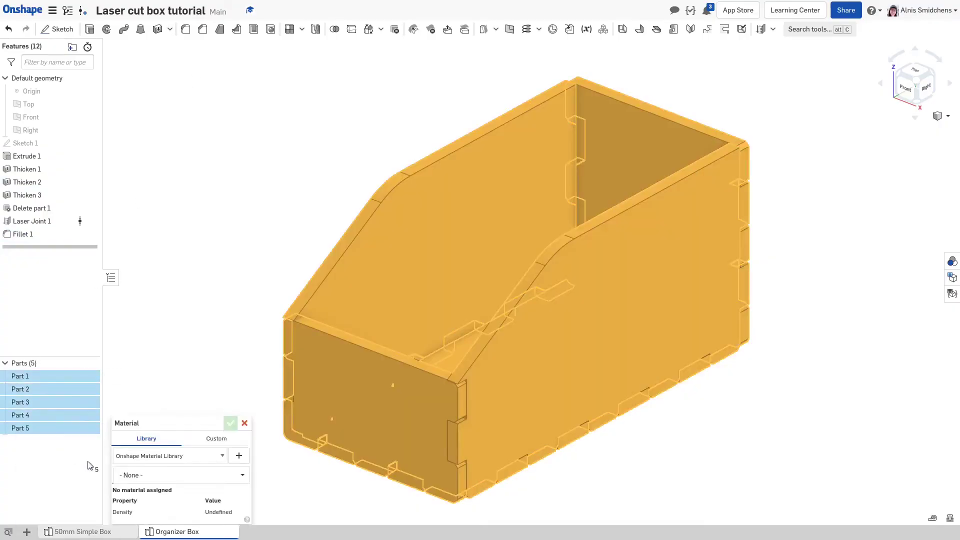
{"action": "left_click", "coordinate": [143, 476]}
{"action": "type", "text": "fir"}
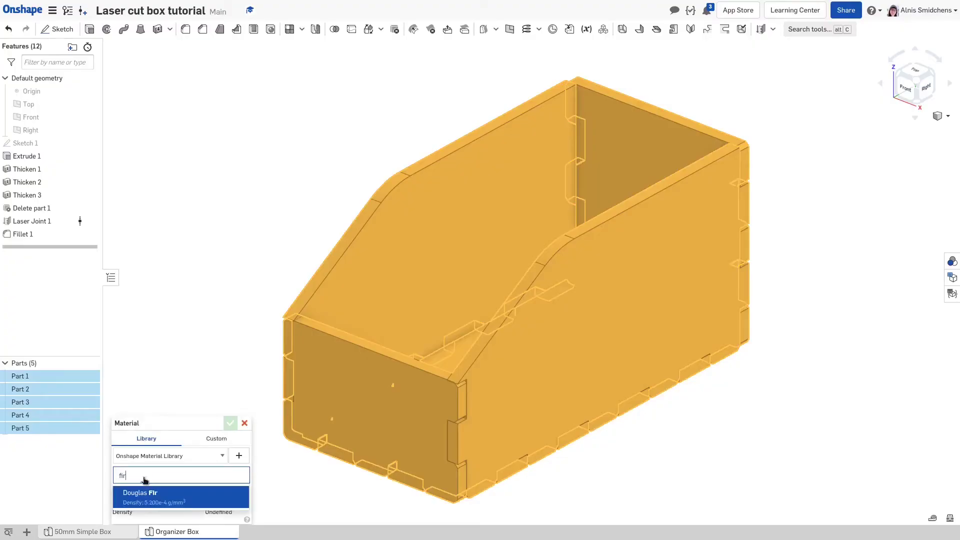
{"action": "key", "text": "Return"}
{"action": "key", "text": "Return"}
Colour the five parts dark brown (795A00)
{"action": "right_click", "coordinate": [145, 483]}
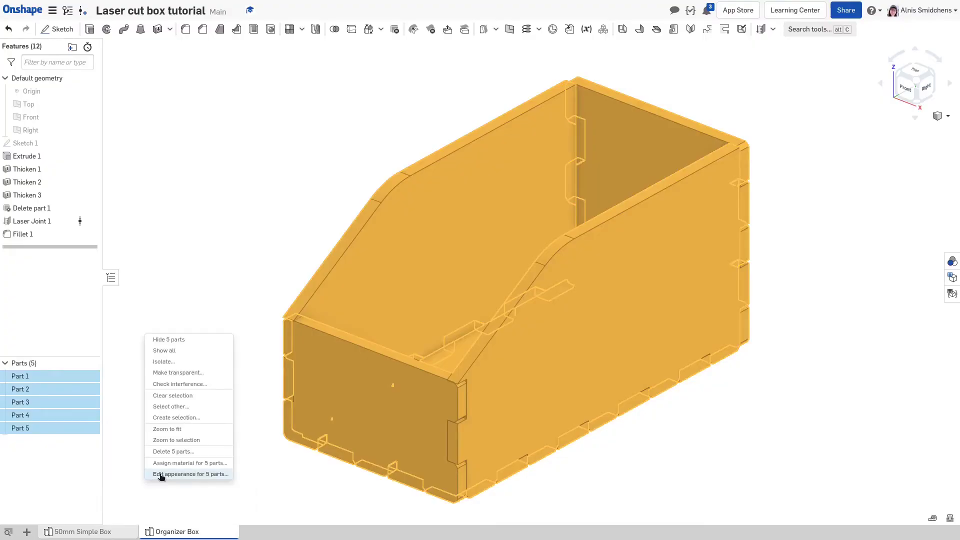
{"action": "left_click", "coordinate": [158, 481]}
{"action": "left_click", "coordinate": [160, 427]}
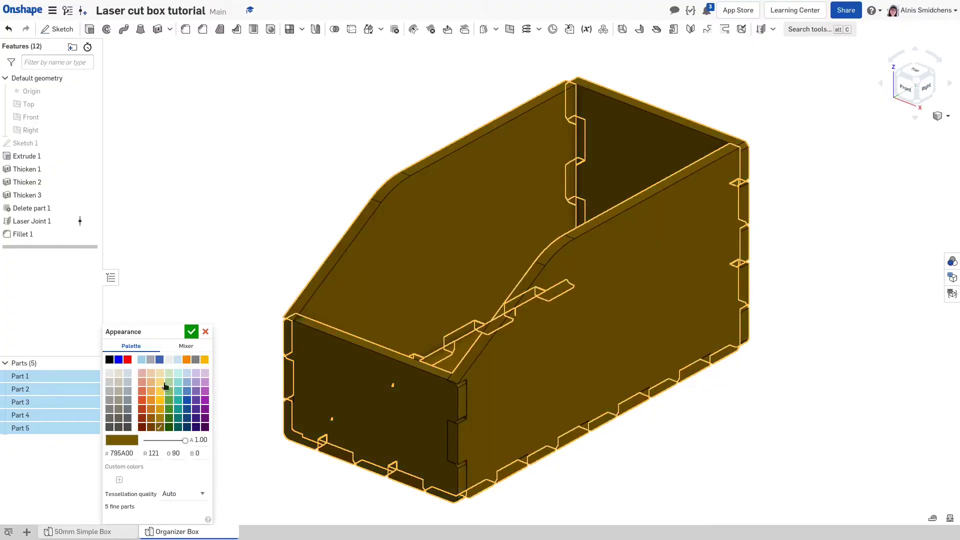
{"action": "left_click", "coordinate": [191, 331]}
Give the selected panel faces a light tan (F0DFAD) appearance, then return to isometric view
{"action": "left_click", "coordinate": [529, 404]}
{"action": "left_click", "coordinate": [434, 320]}
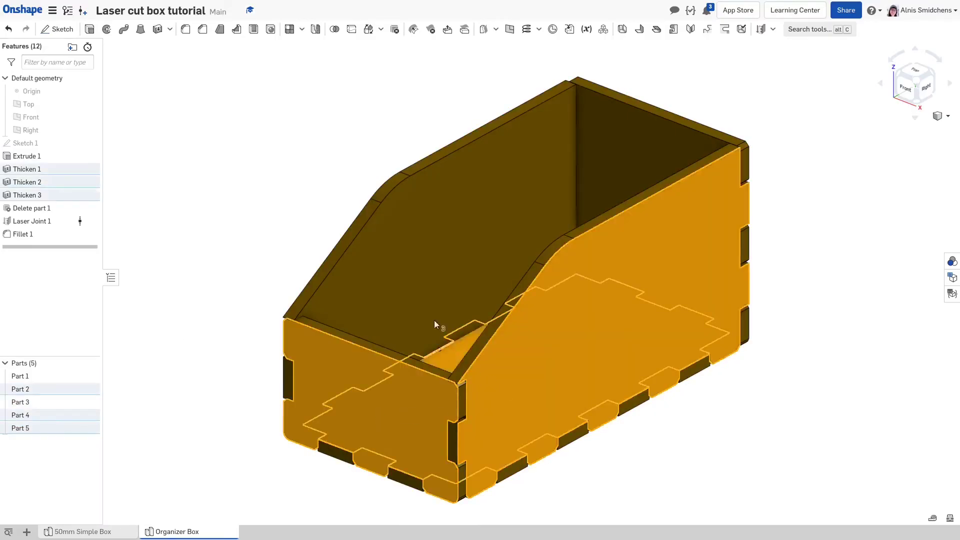
{"action": "left_click", "coordinate": [553, 218]}
{"action": "left_click", "coordinate": [603, 181]}
{"action": "right_click_drag", "start_coordinate": [603, 181], "coordinate": [274, 145]}
{"action": "middle_click_drag", "start_coordinate": [274, 146], "coordinate": [278, 251]}
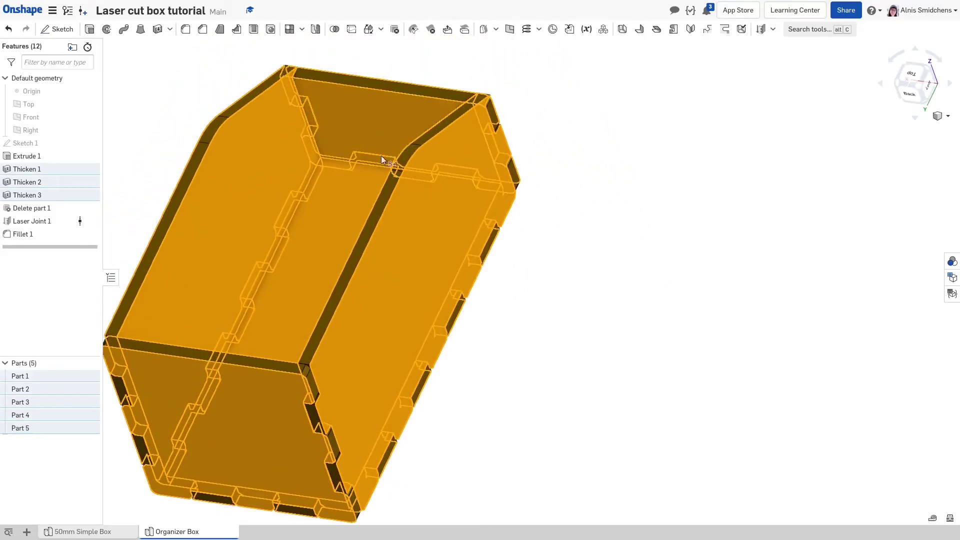
{"action": "right_click", "coordinate": [589, 297]}
{"action": "left_click", "coordinate": [628, 470]}
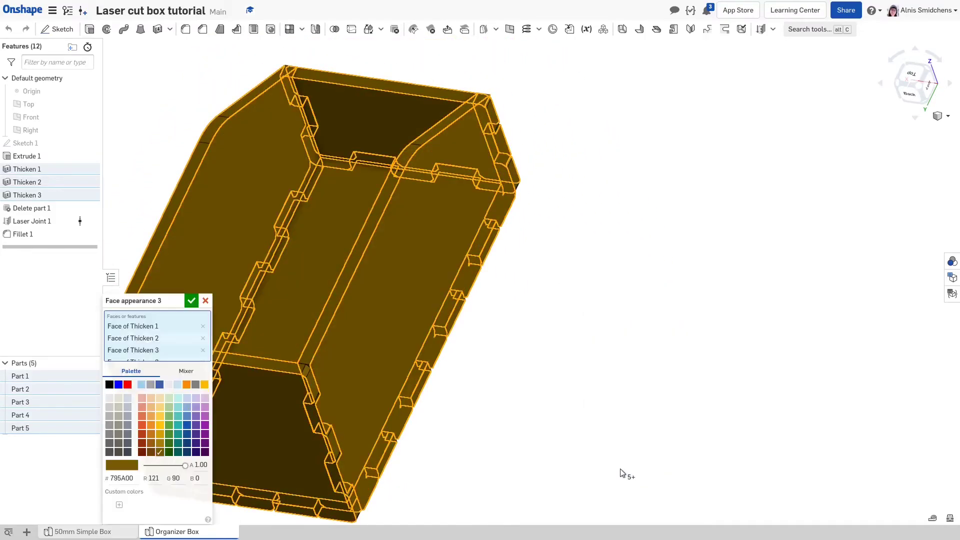
{"action": "left_click", "coordinate": [158, 403]}
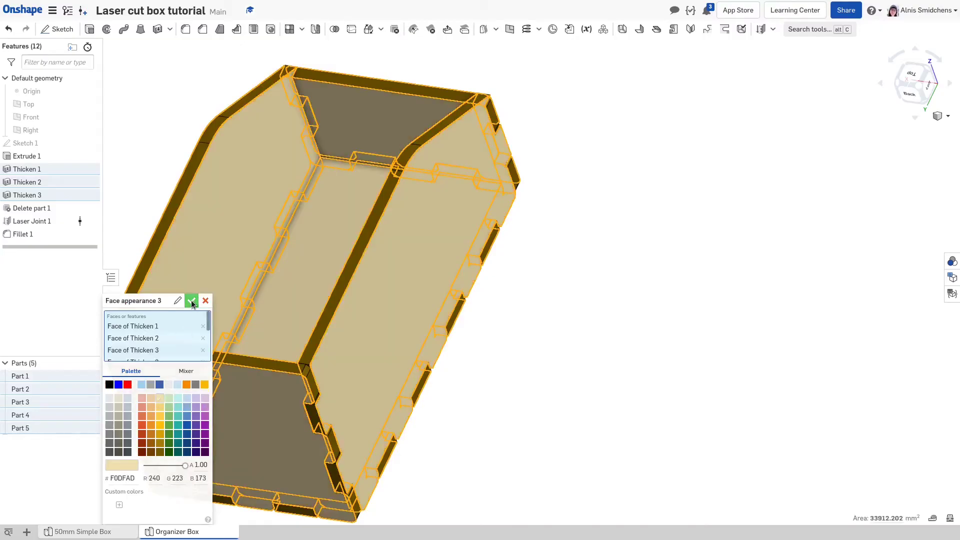
{"action": "left_click", "coordinate": [192, 301]}
{"action": "key", "text": "shift+7"}
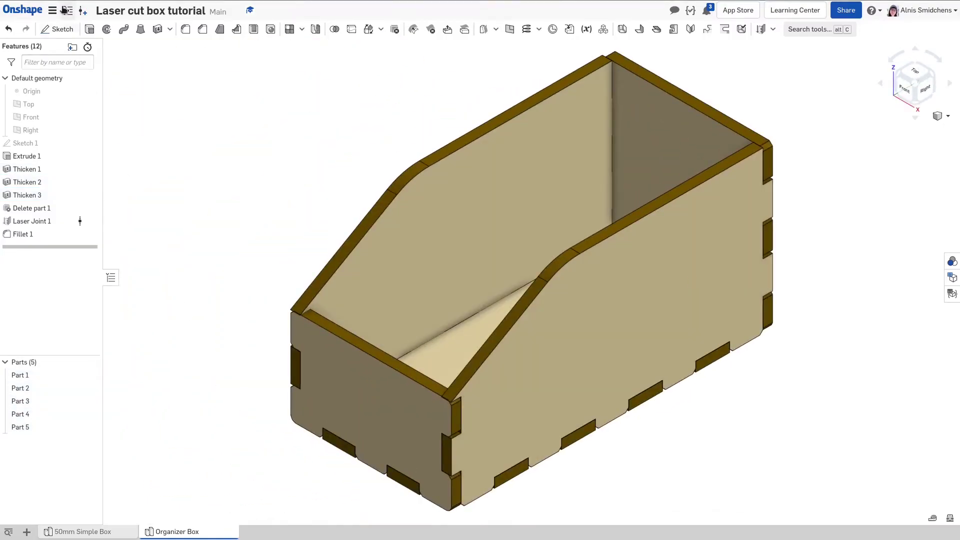
Download a right-facing render as Organizer Box.png and preview it briefly
{"action": "left_click", "coordinate": [53, 10]}
{"action": "left_click", "coordinate": [73, 111]}
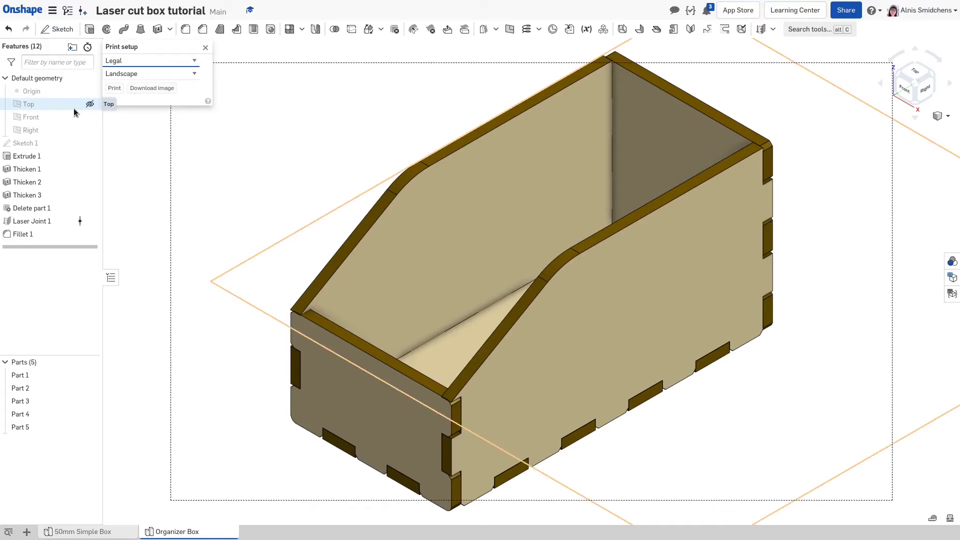
{"action": "right_click_drag", "start_coordinate": [265, 238], "coordinate": [232, 240]}
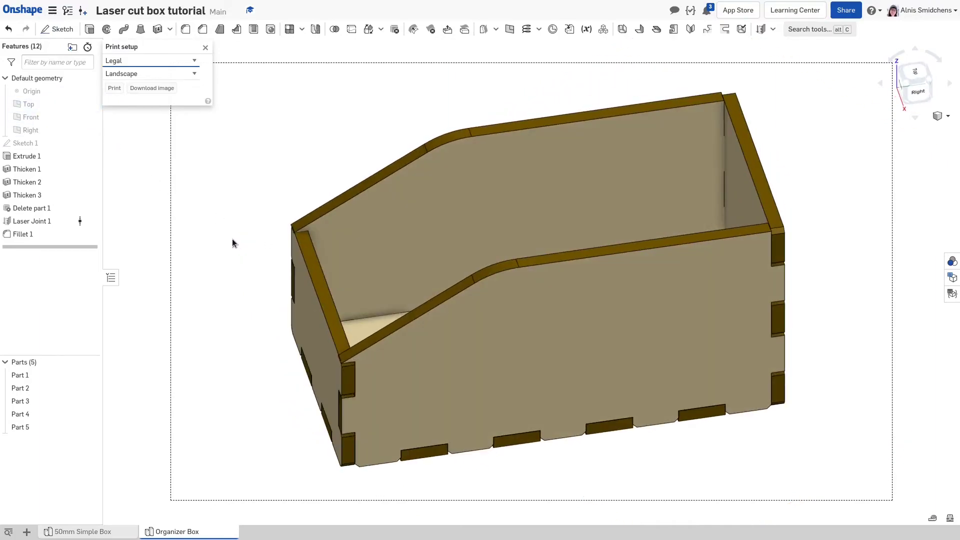
{"action": "left_click", "coordinate": [145, 89]}
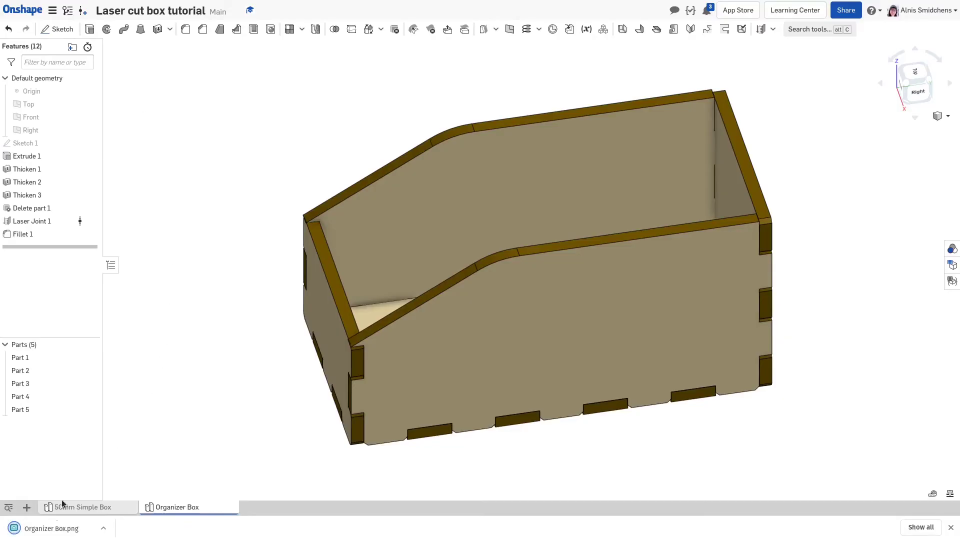
{"action": "left_click", "coordinate": [31, 533]}
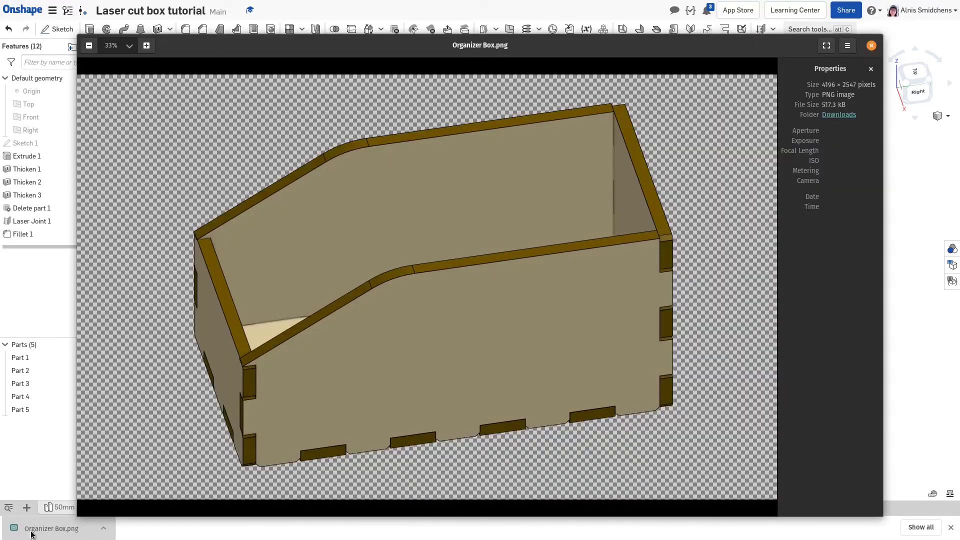
{"action": "left_click", "coordinate": [871, 46]}
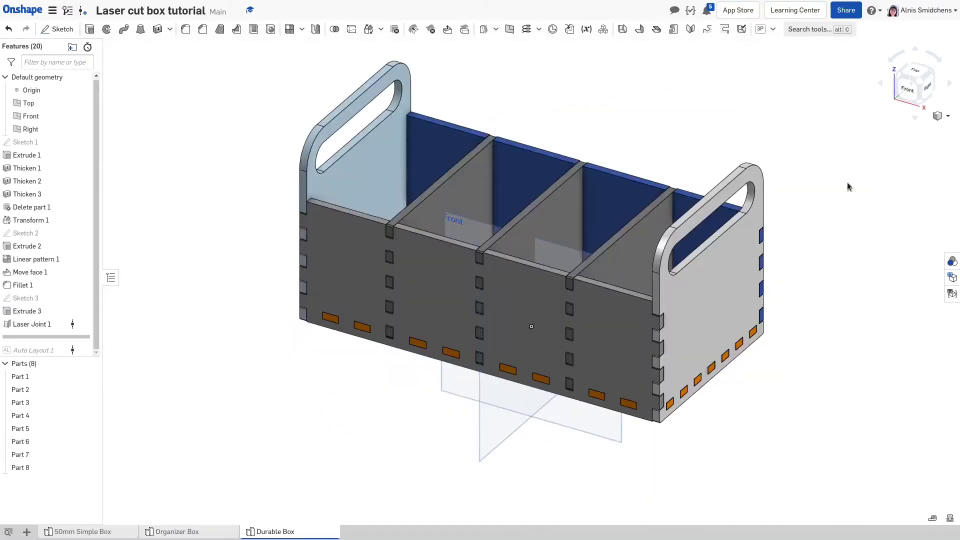
Roll back above Auto Layout 1 and delete all features from Sketch 1 through Auto Layout 1
{"action": "right_click_drag", "start_coordinate": [847, 185], "coordinate": [845, 130]}
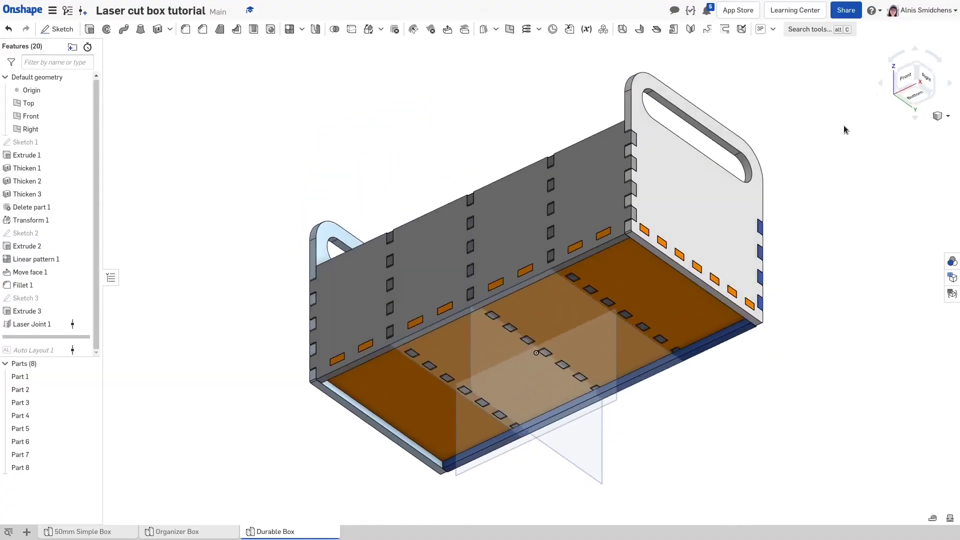
{"action": "left_click", "coordinate": [913, 67]}
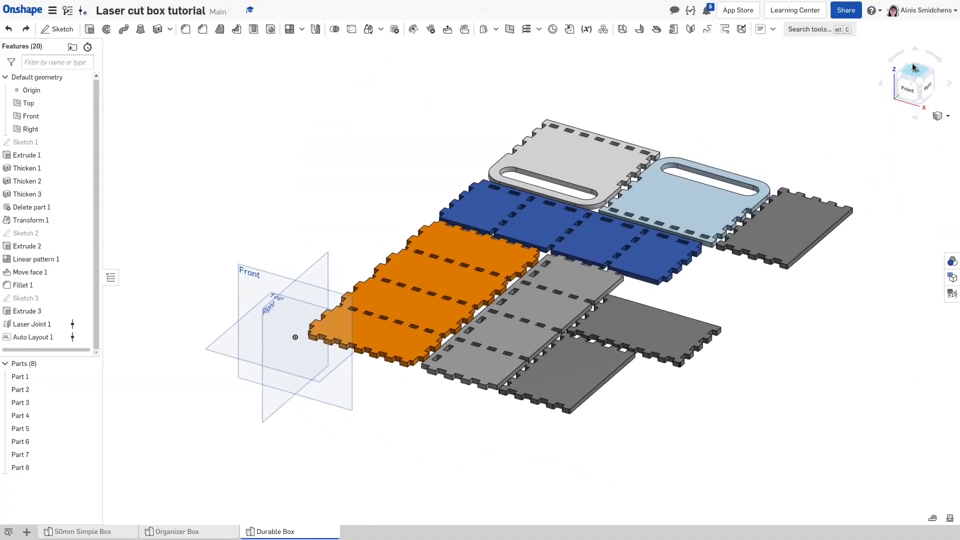
{"action": "left_click_drag", "start_coordinate": [45, 350], "coordinate": [45, 337]}
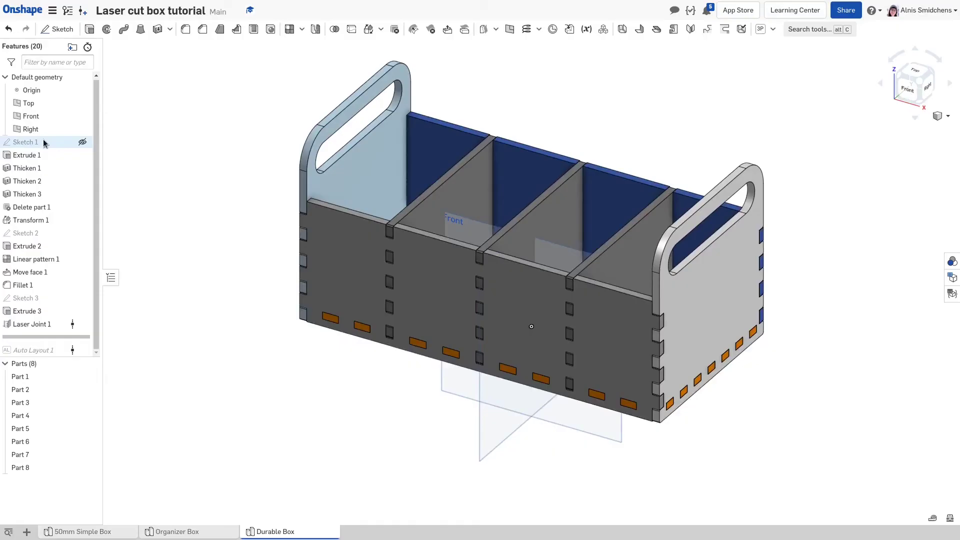
{"action": "left_click", "coordinate": [43, 140]}
{"action": "left_click", "coordinate": [40, 350], "text": "shift"}
{"action": "key", "text": "Delete"}
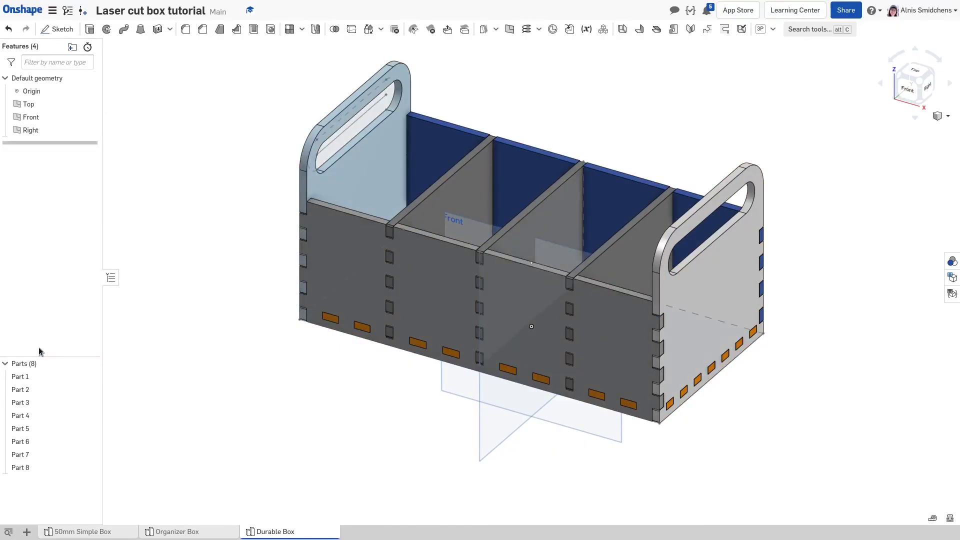
Sketch a 300 × 150 centre-point rectangle on the Top plane and extrude it 100 mm
{"action": "left_click", "coordinate": [401, 345]}
{"action": "key", "text": "shift+s"}
{"action": "key", "text": "r"}
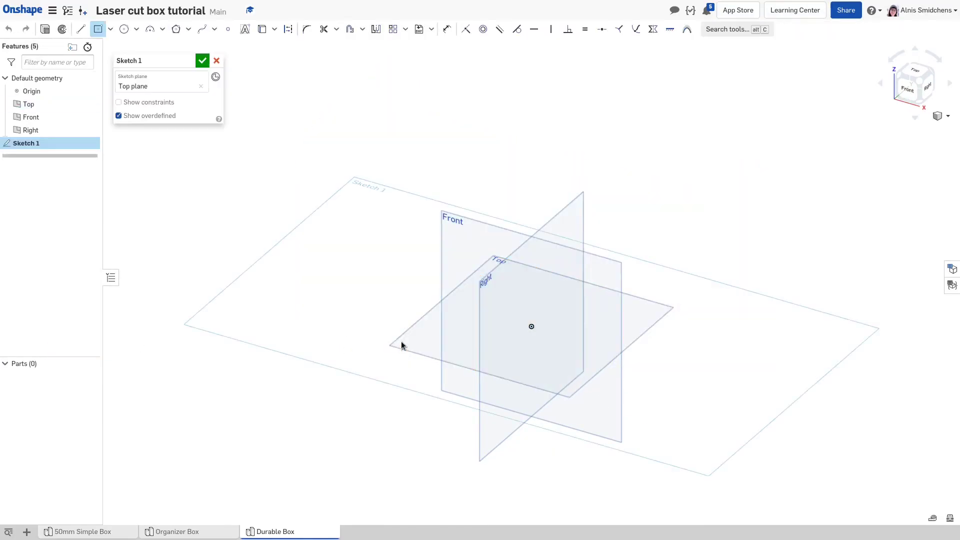
{"action": "left_click", "coordinate": [532, 326]}
{"action": "left_click", "coordinate": [659, 326]}
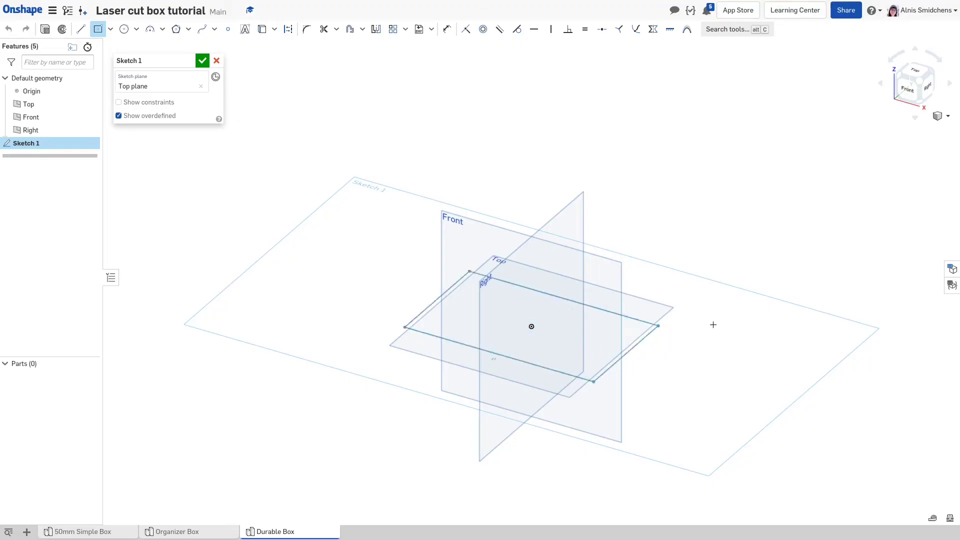
{"action": "left_click", "coordinate": [758, 325]}
{"action": "type", "text": "300"}
{"action": "key", "text": "Tab"}
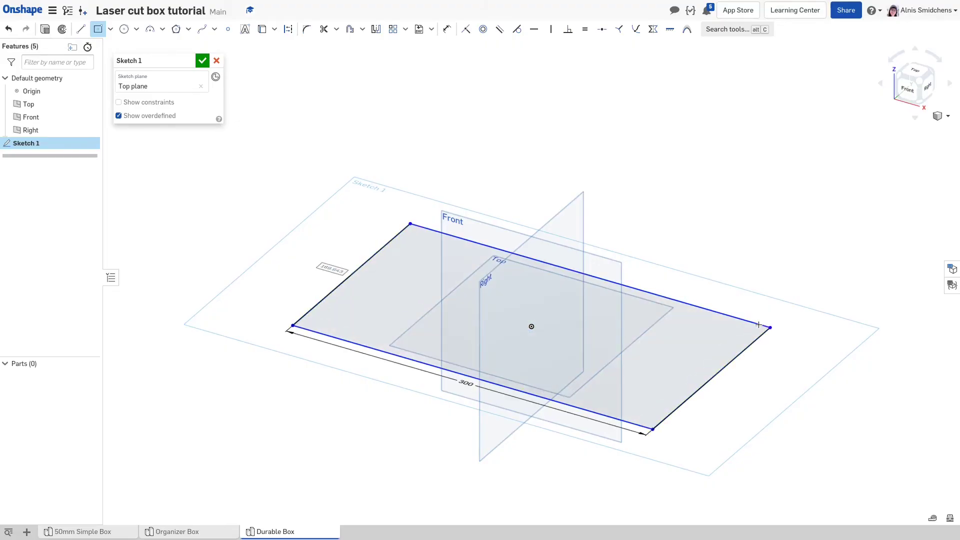
{"action": "type", "text": "150"}
{"action": "key", "text": "Return"}
{"action": "key", "text": "Return"}
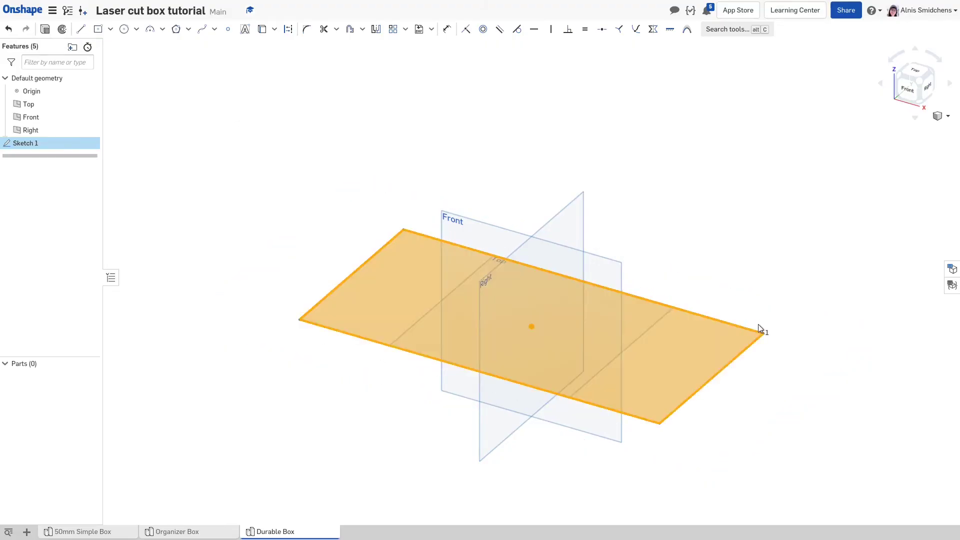
{"action": "key", "text": "shift+e"}
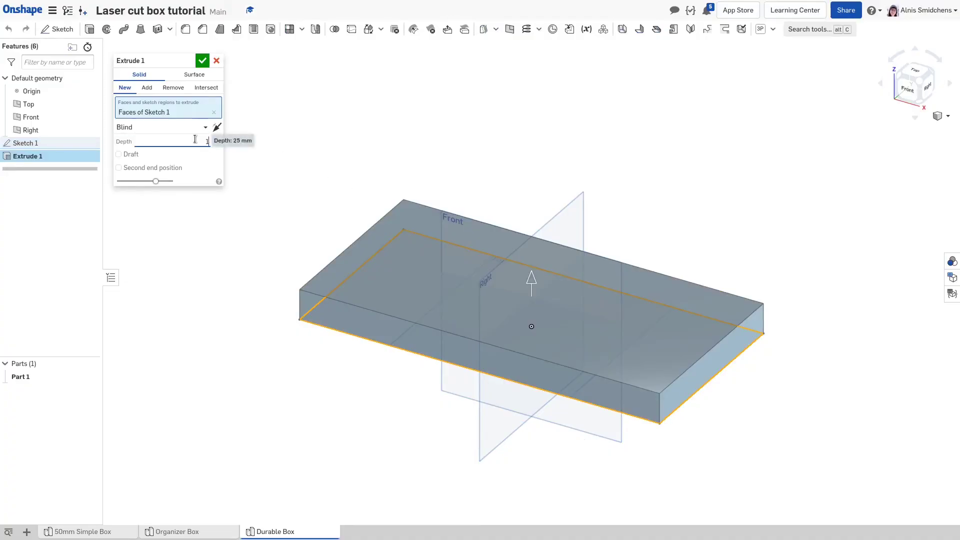
{"action": "key", "text": "Return"}
{"action": "key", "text": "Return"}
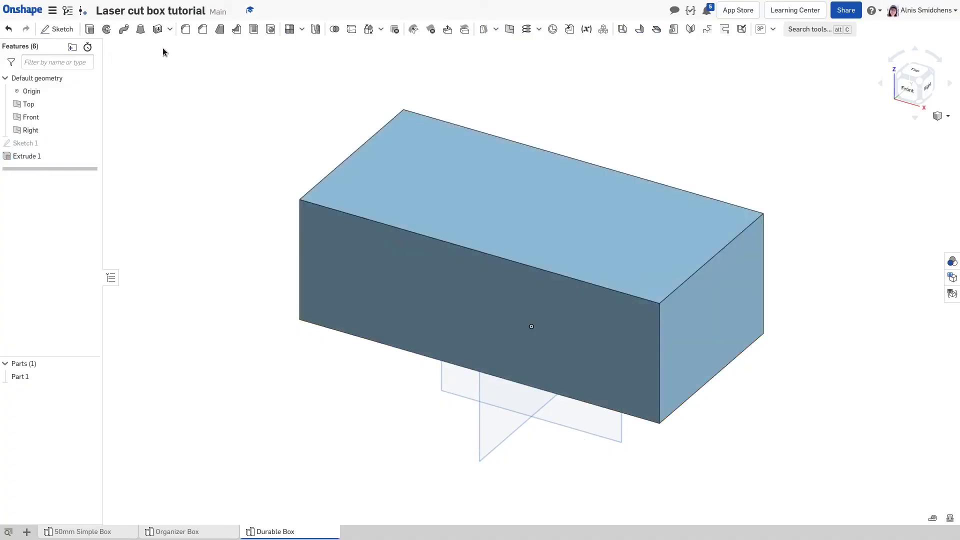
Thicken the block's front and back faces 6 mm
{"action": "left_click", "coordinate": [157, 28]}
{"action": "left_click", "coordinate": [421, 275]}
{"action": "right_click_drag", "start_coordinate": [421, 276], "coordinate": [316, 271]}
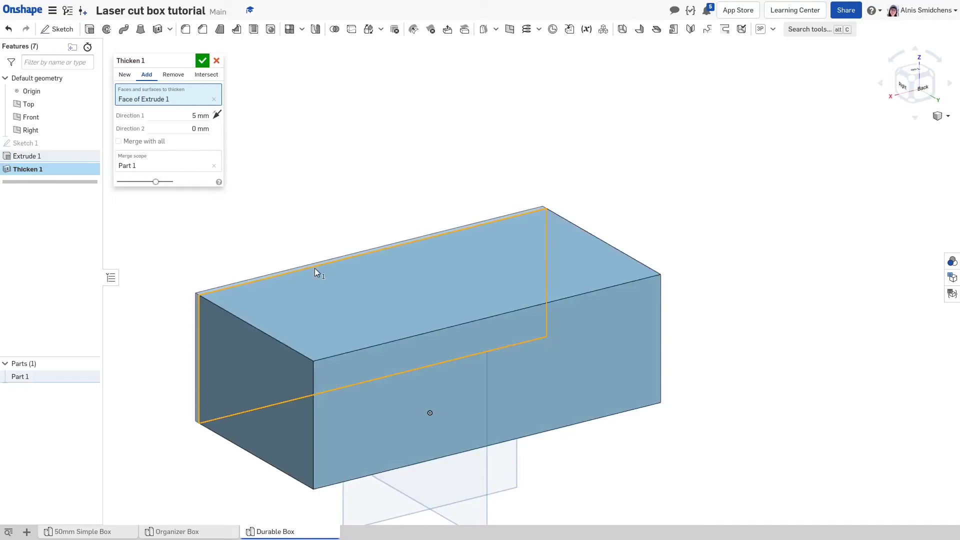
{"action": "left_click", "coordinate": [495, 366]}
{"action": "left_click", "coordinate": [190, 127]}
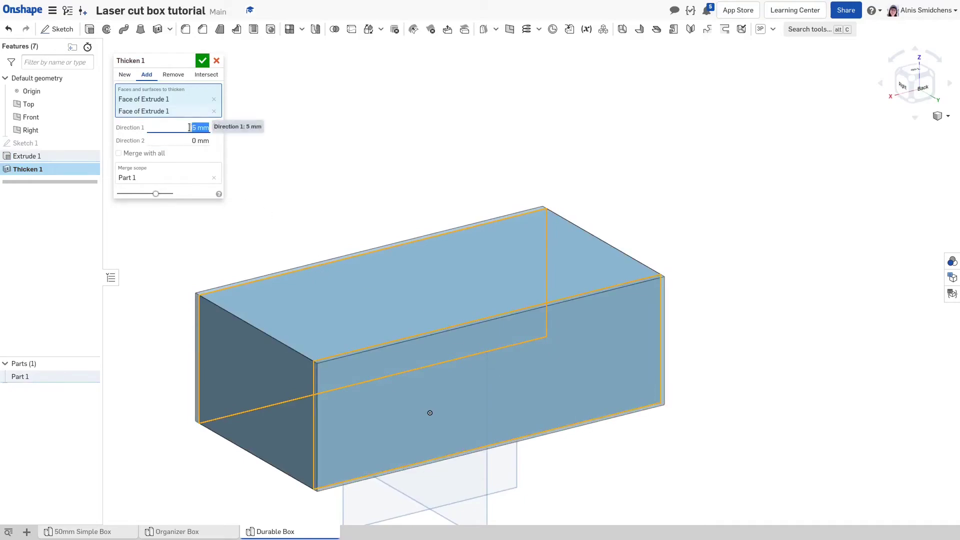
{"action": "type", "text": "6"}
Thicken both end faces 6 mm as new separate parts
{"action": "left_click", "coordinate": [202, 60]}
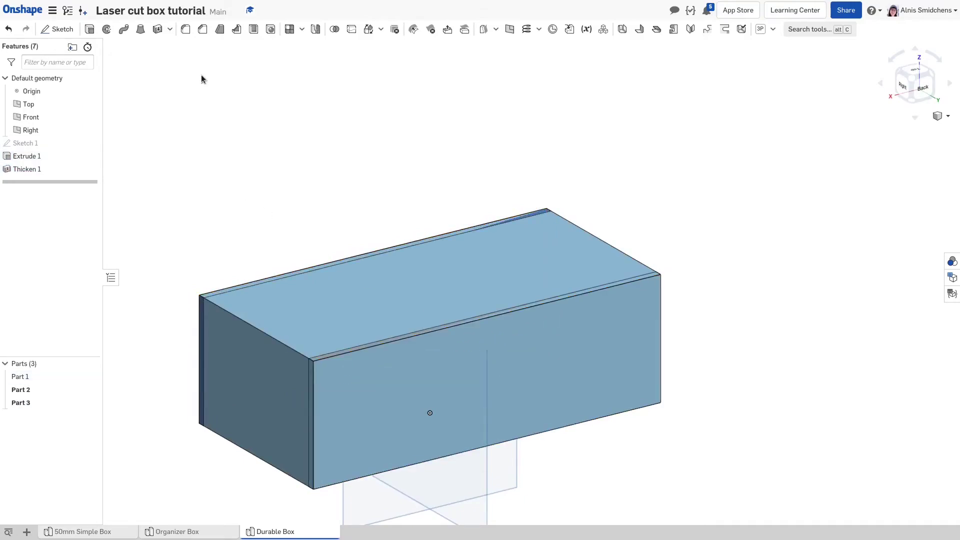
{"action": "left_click", "coordinate": [200, 344]}
{"action": "right_click_drag", "start_coordinate": [317, 385], "coordinate": [593, 480]}
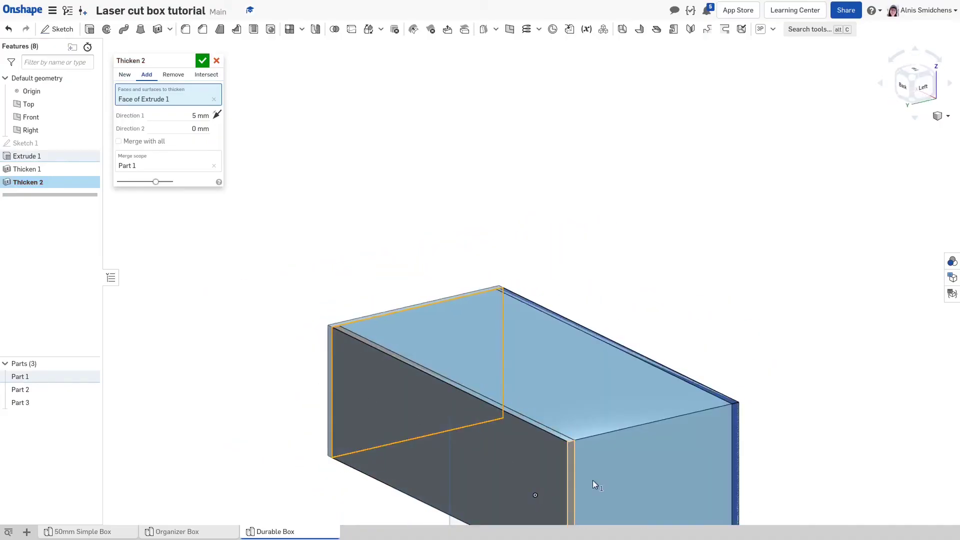
{"action": "left_click", "coordinate": [579, 441]}
{"action": "middle_click_drag", "start_coordinate": [475, 383], "coordinate": [432, 259]}
{"action": "left_click", "coordinate": [186, 127]}
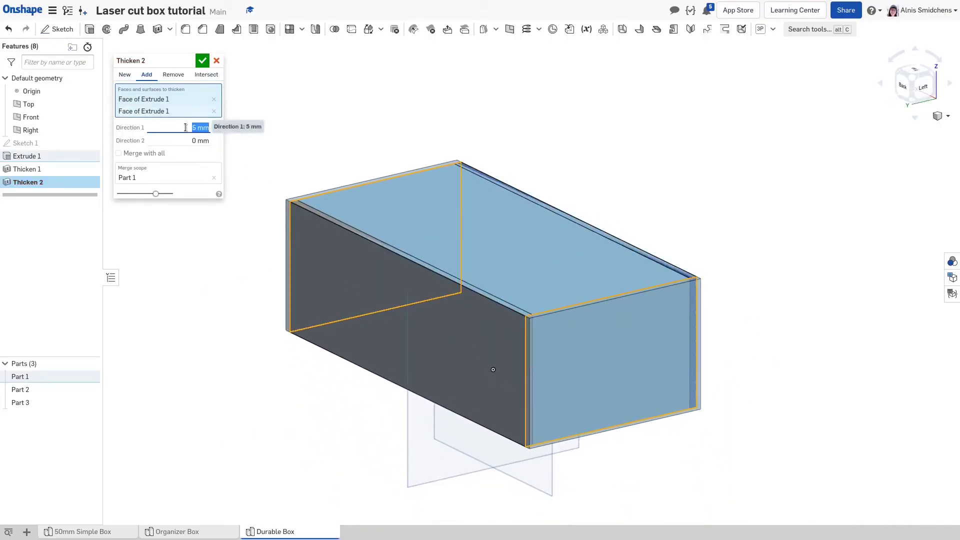
{"action": "type", "text": "6"}
{"action": "key", "text": "Return"}
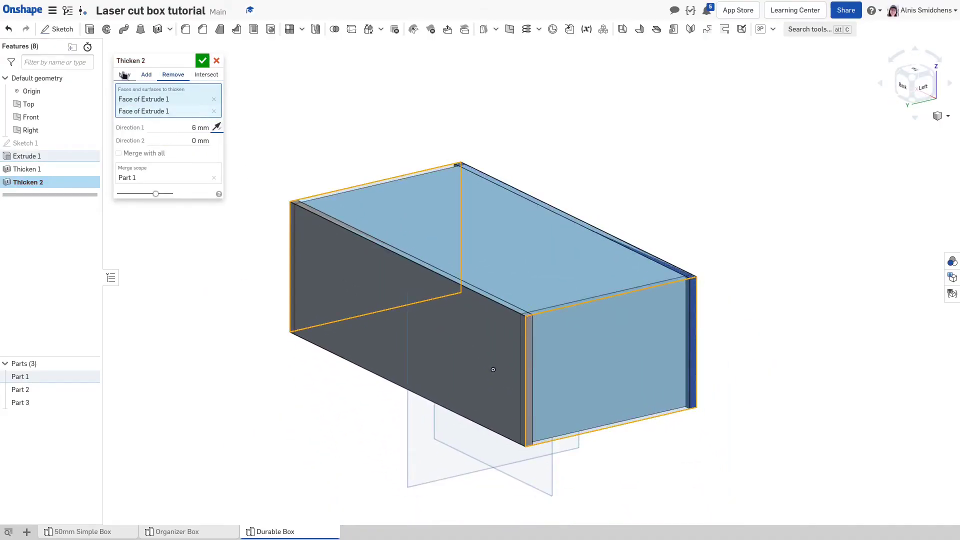
{"action": "left_click", "coordinate": [123, 74]}
{"action": "key", "text": "shift+Return"}
Thicken the bottom face 6 mm as a new separate part
{"action": "right_click_drag", "start_coordinate": [353, 299], "coordinate": [425, 314]}
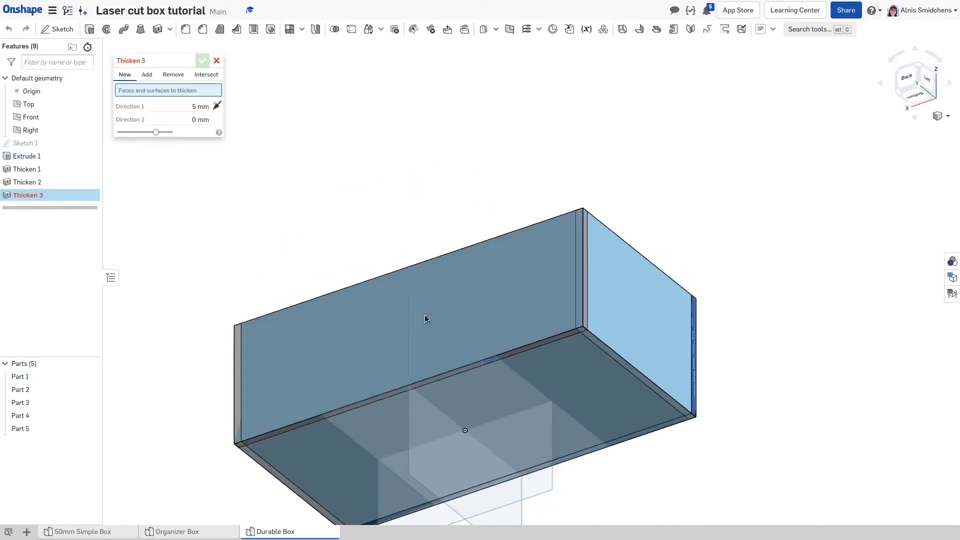
{"action": "left_click", "coordinate": [470, 415]}
{"action": "left_click", "coordinate": [200, 116]}
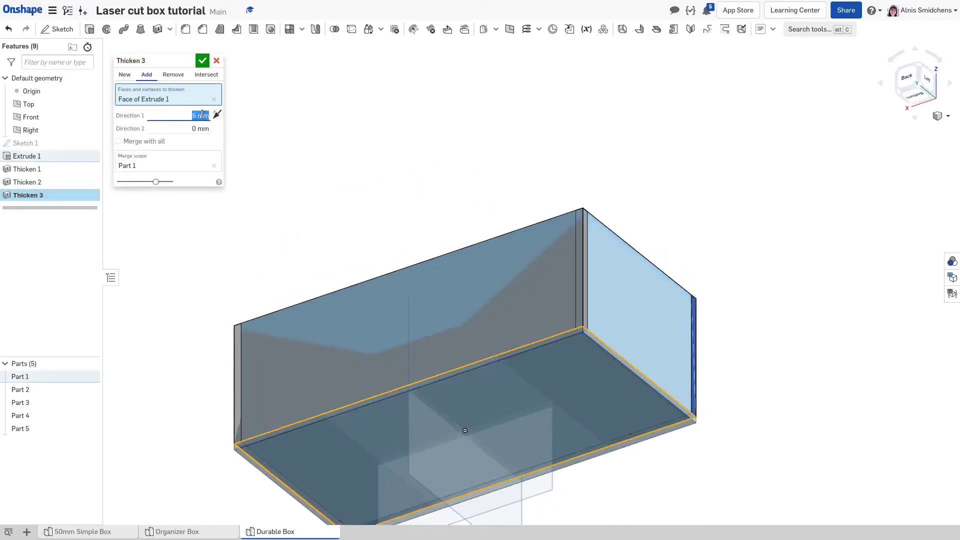
{"action": "type", "text": "6"}
{"action": "key", "text": "Return"}
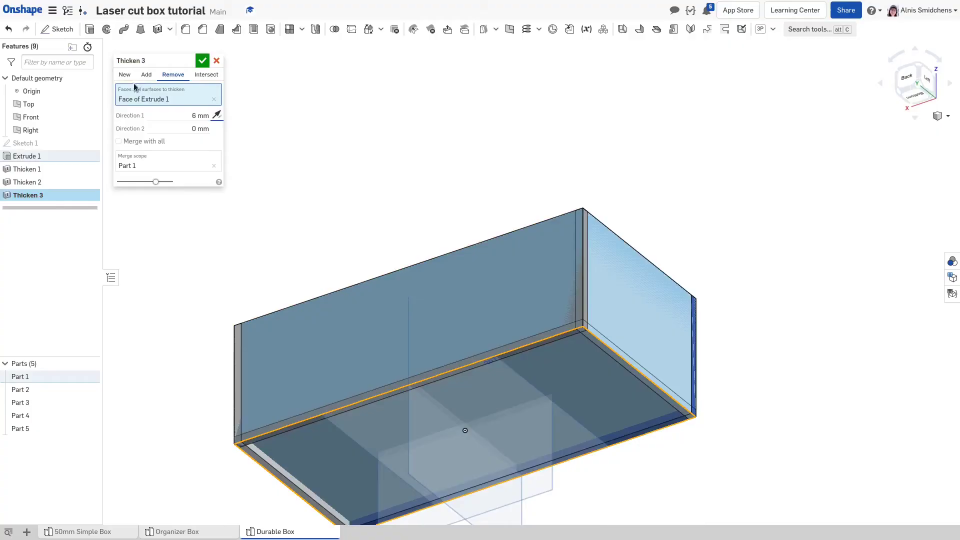
{"action": "left_click", "coordinate": [125, 75]}
{"action": "left_click", "coordinate": [203, 63]}
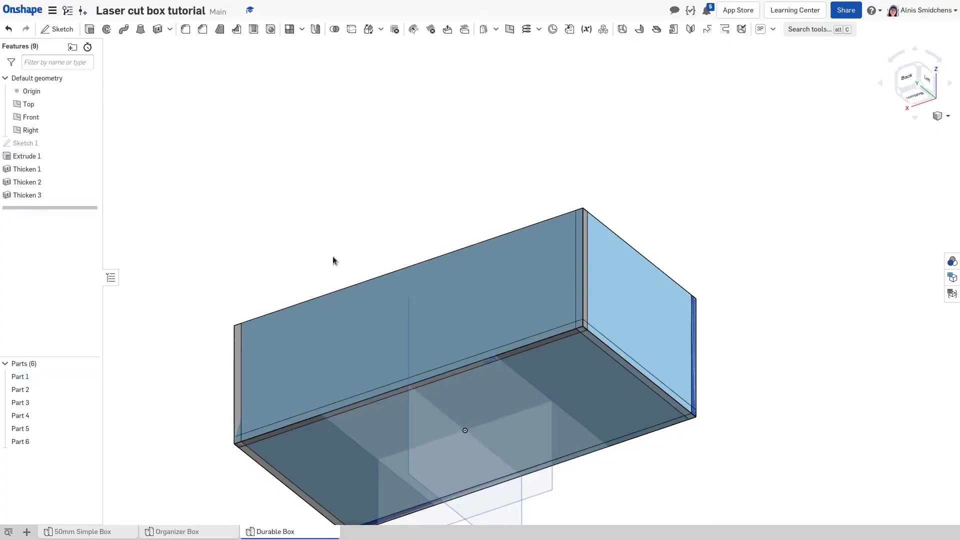
{"action": "key", "text": "shift+7"}
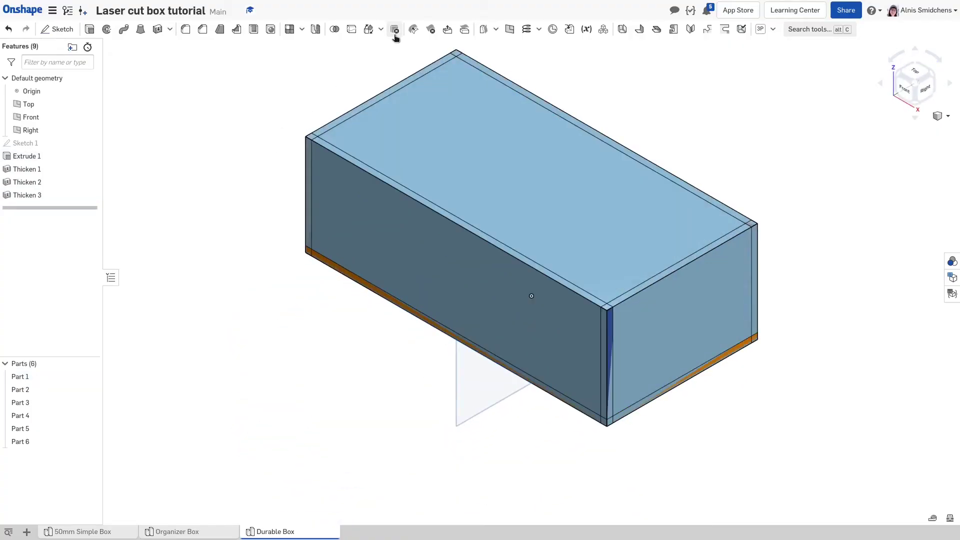
Delete the solid core block with Delete part
{"action": "left_click", "coordinate": [395, 30]}
{"action": "left_click", "coordinate": [436, 130]}
{"action": "left_click", "coordinate": [202, 61]}
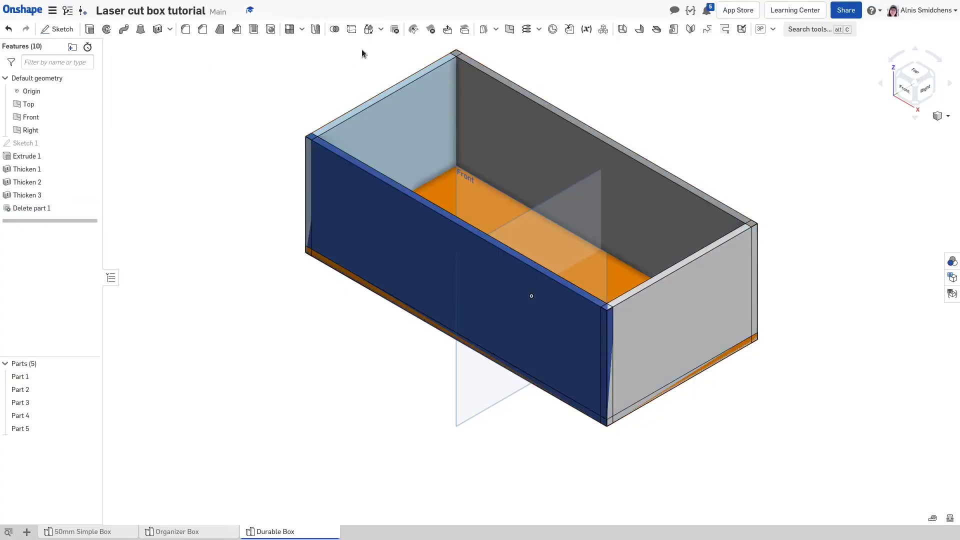
Transform the bottom panel by XYZ, raising it 6 mm in Z
{"action": "left_click", "coordinate": [369, 29]}
{"action": "left_click", "coordinate": [429, 183]}
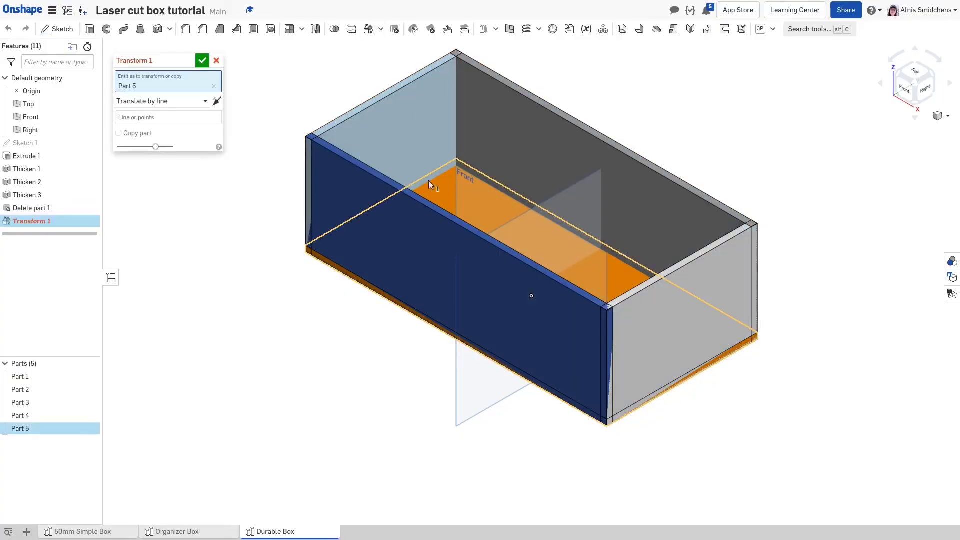
{"action": "left_click", "coordinate": [160, 101]}
{"action": "left_click", "coordinate": [171, 142]}
{"action": "left_click", "coordinate": [180, 141]}
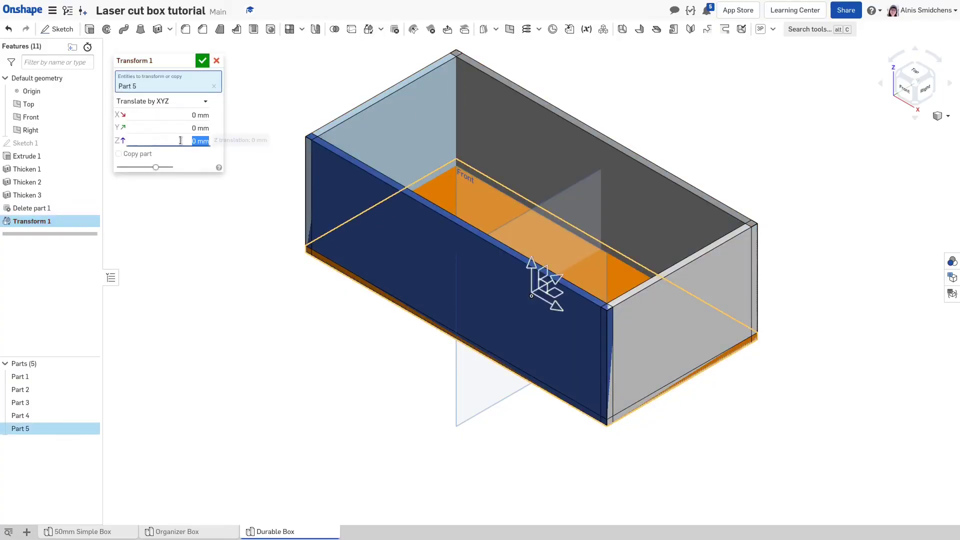
{"action": "type", "text": "6"}
{"action": "key", "text": "Return"}
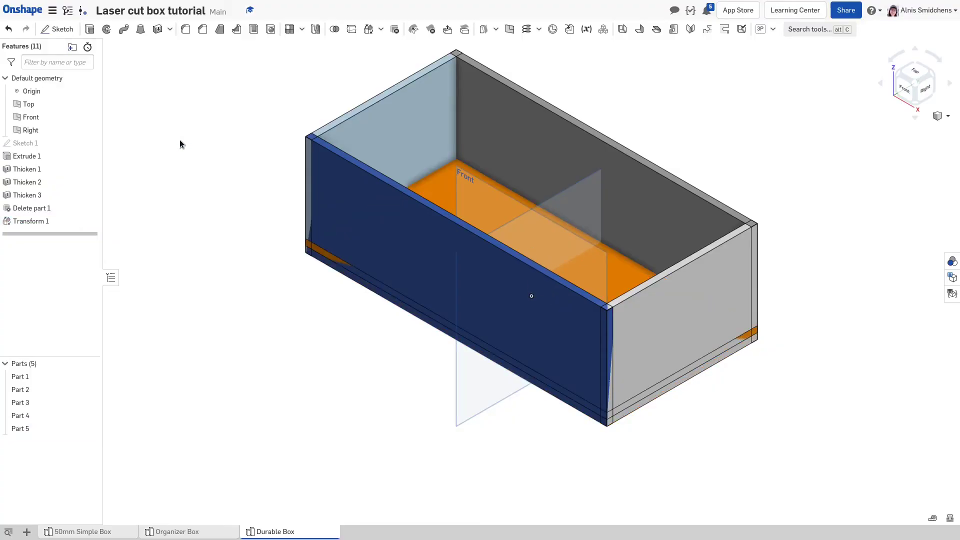
{"action": "left_click", "coordinate": [469, 393]}
Sketch the divider rectangle on the Right plane, its corner constrained onto the end wall's edge
{"action": "key", "text": "shift+s"}
{"action": "right_click_drag", "start_coordinate": [470, 392], "coordinate": [433, 392]}
{"action": "key", "text": "r"}
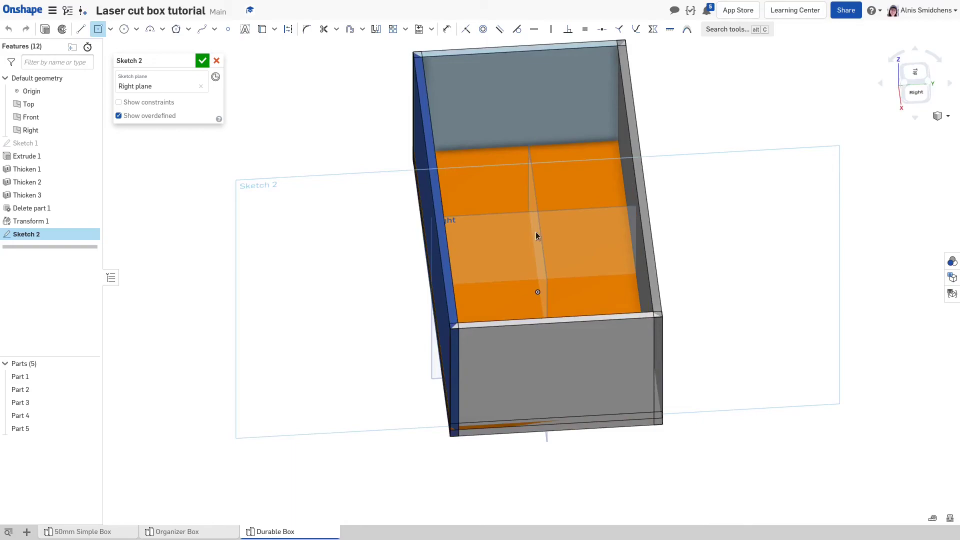
{"action": "left_click", "coordinate": [661, 184]}
{"action": "key", "text": "w"}
{"action": "left_click_drag", "start_coordinate": [636, 166], "coordinate": [688, 256]}
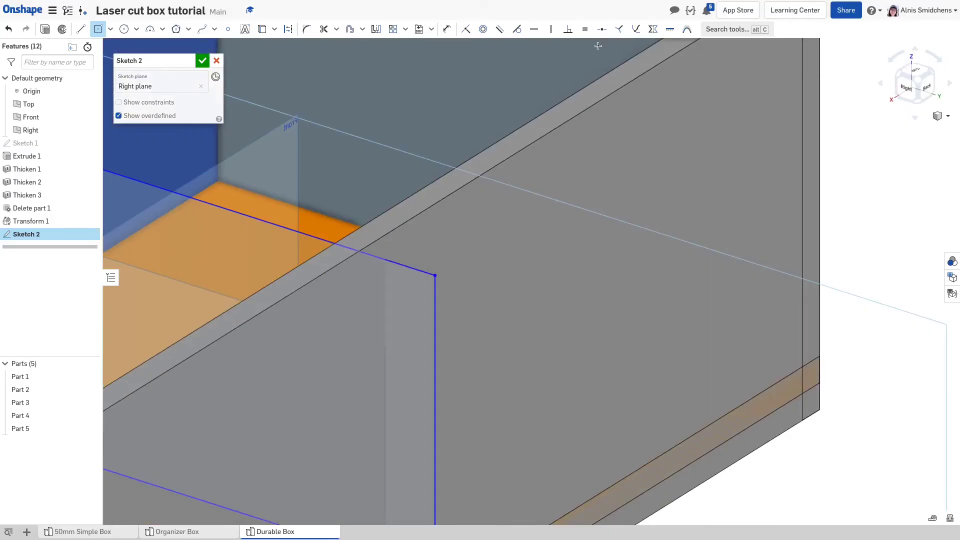
{"action": "left_click", "coordinate": [635, 28]}
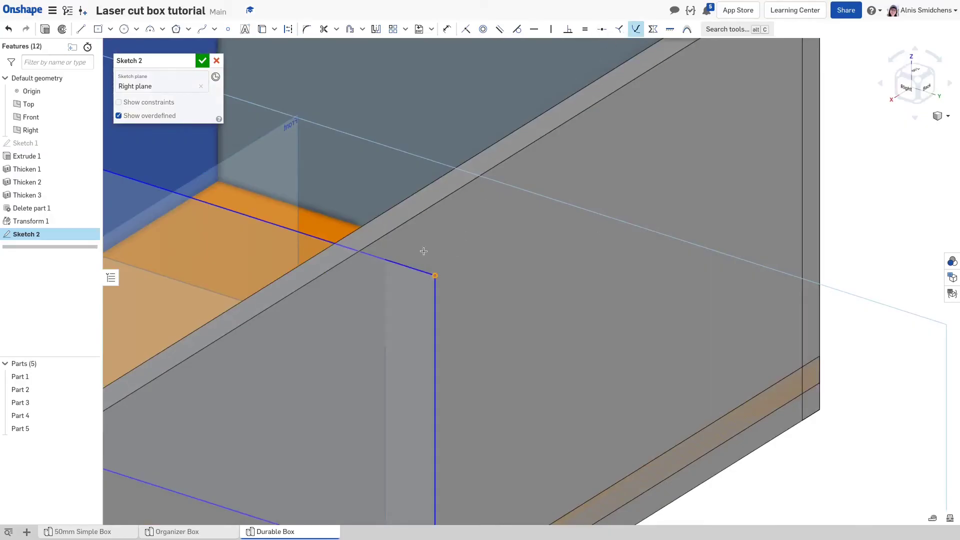
{"action": "middle_click_drag", "start_coordinate": [456, 358], "coordinate": [562, 160]}
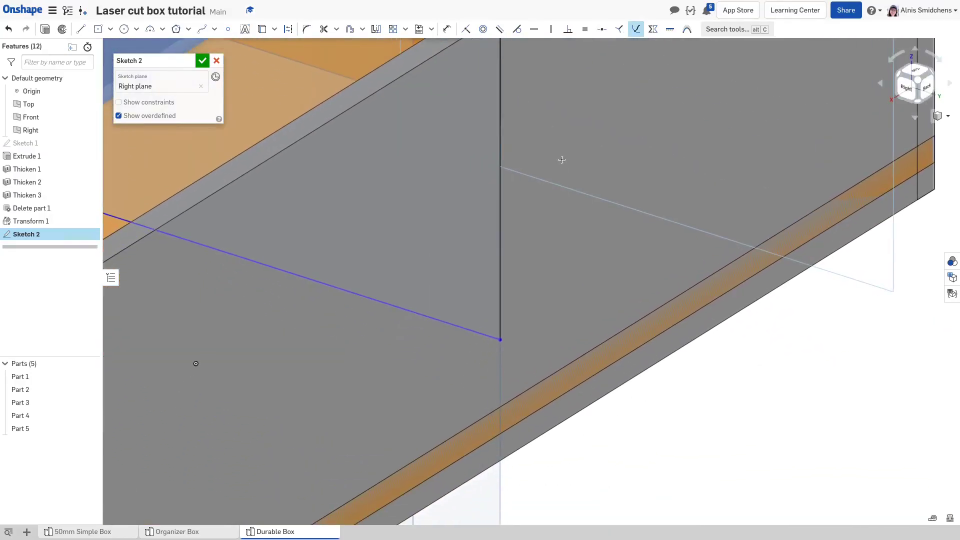
{"action": "left_click", "coordinate": [501, 337]}
{"action": "left_click", "coordinate": [534, 413]}
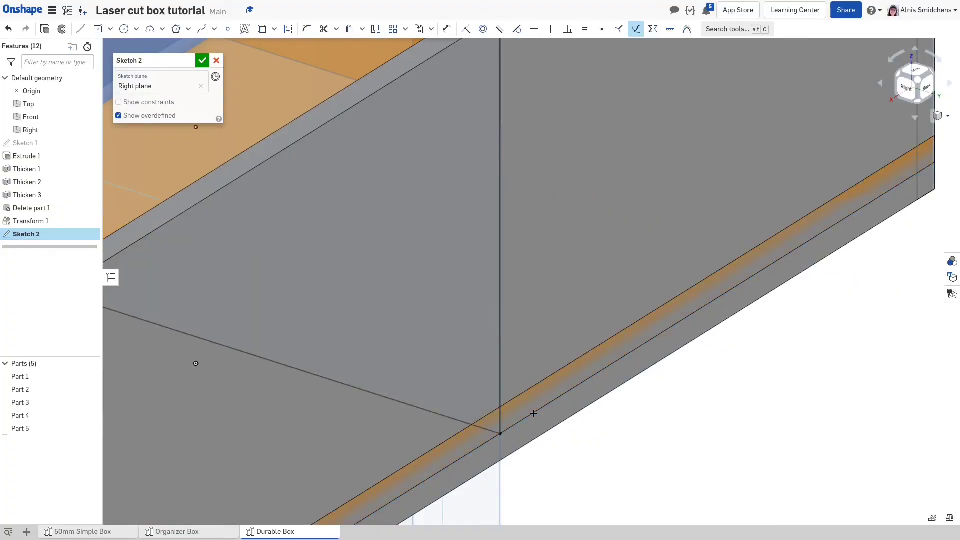
{"action": "scroll", "coordinate": [540, 398], "scroll_direction": "down", "scroll_amount": 3}
Extrude the divider sketch symmetrically as Extrude 2
{"action": "key", "text": "shift+e"}
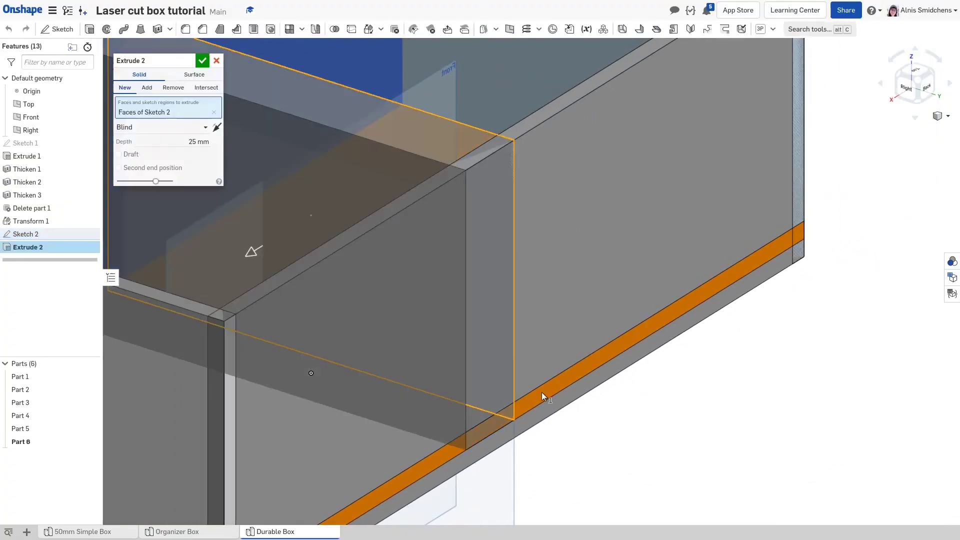
{"action": "left_click", "coordinate": [161, 127]}
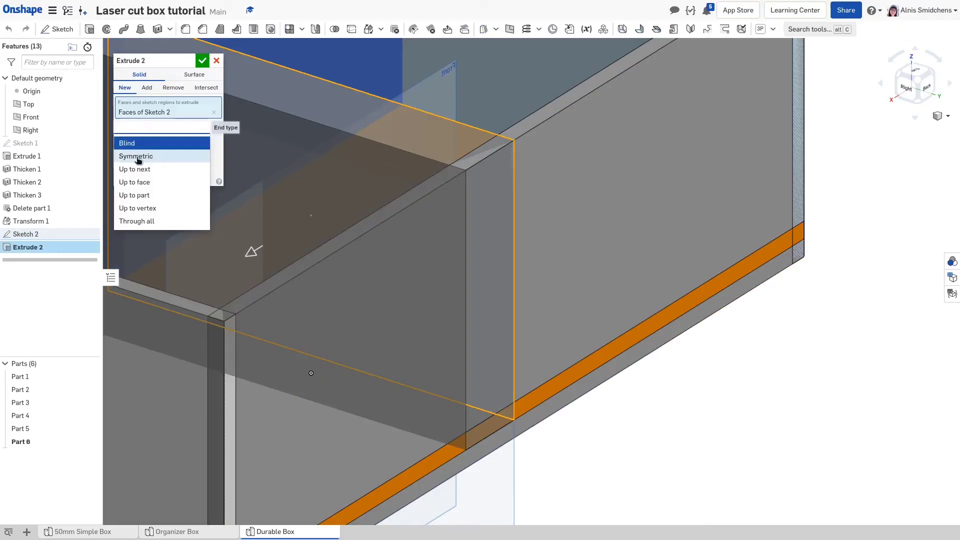
{"action": "left_click", "coordinate": [159, 150]}
{"action": "left_click", "coordinate": [166, 140]}
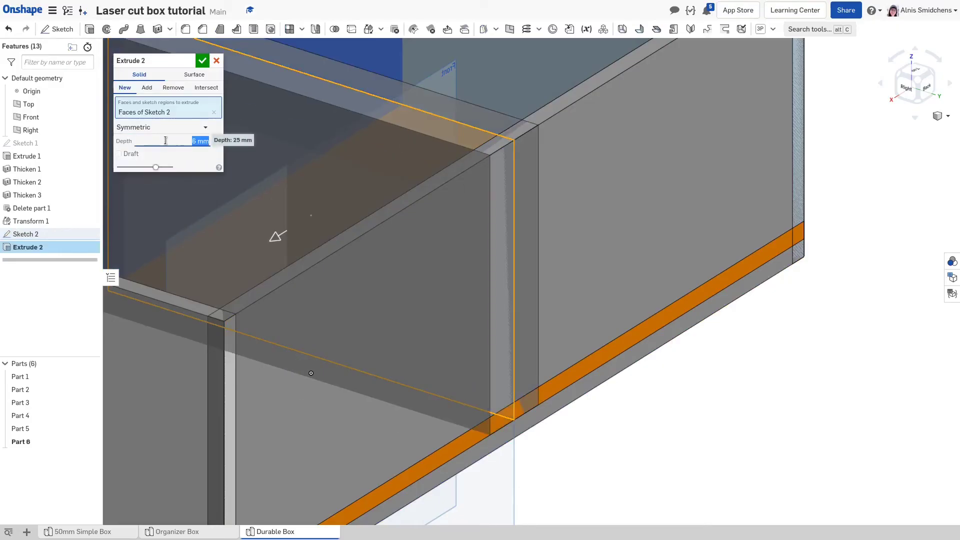
{"action": "key", "text": "Return"}
Linear-pattern divider Part 6 along the Right plane, 75 mm apart and centred
{"action": "key", "text": "shift+7"}
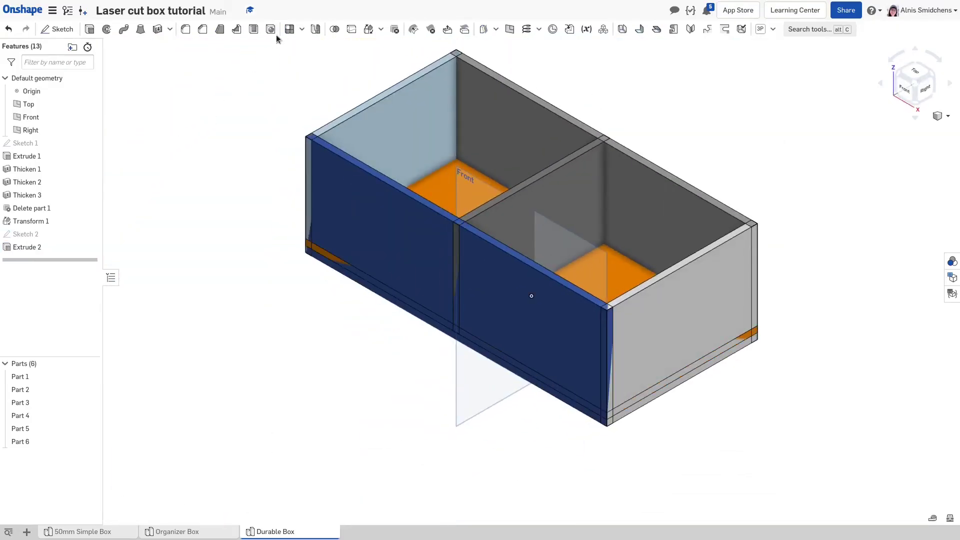
{"action": "left_click", "coordinate": [290, 29]}
{"action": "left_click", "coordinate": [518, 215]}
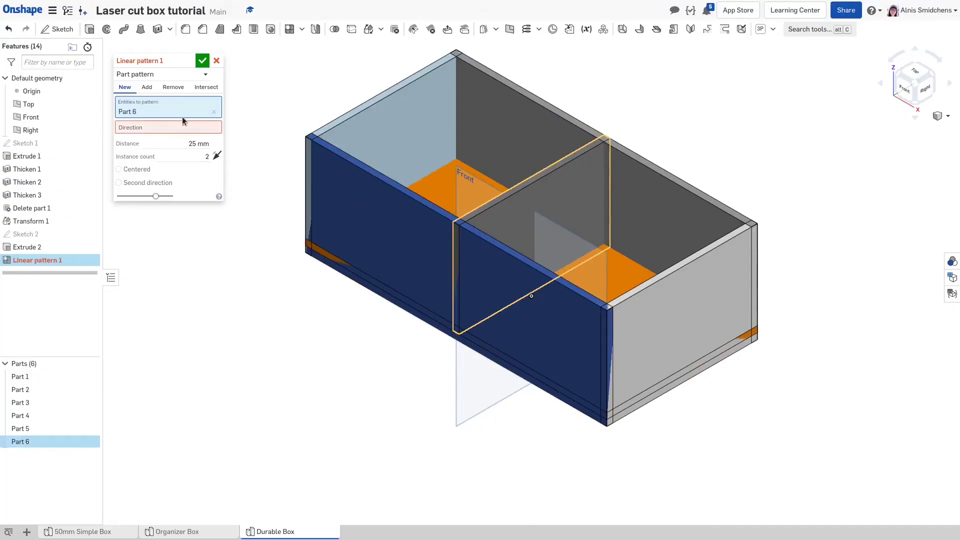
{"action": "left_click", "coordinate": [152, 126]}
{"action": "left_click", "coordinate": [454, 364]}
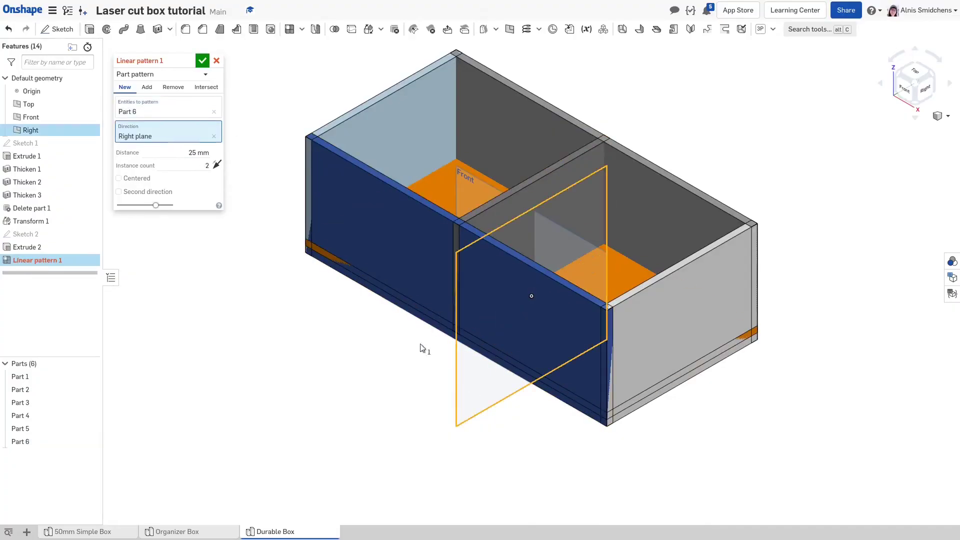
{"action": "left_click", "coordinate": [179, 153]}
{"action": "type", "text": "75"}
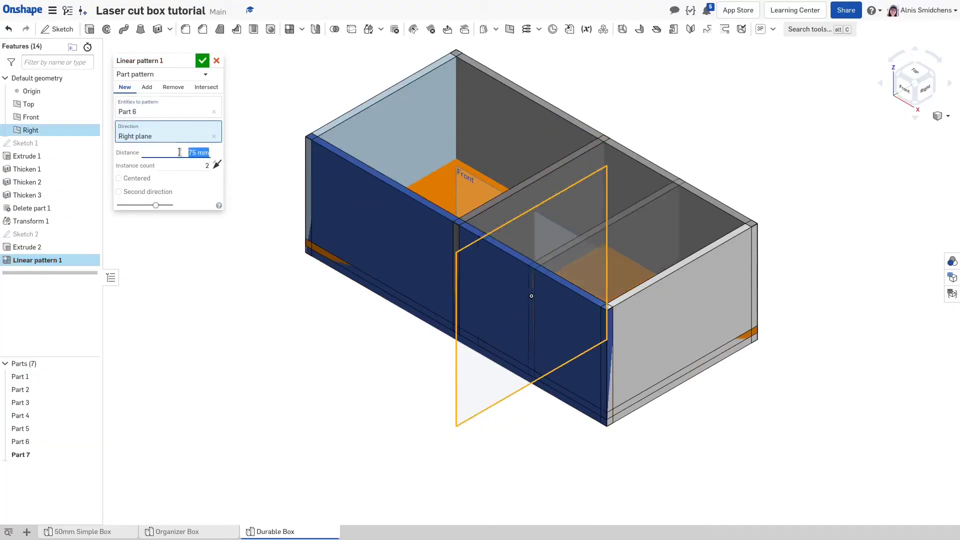
{"action": "left_click", "coordinate": [132, 179]}
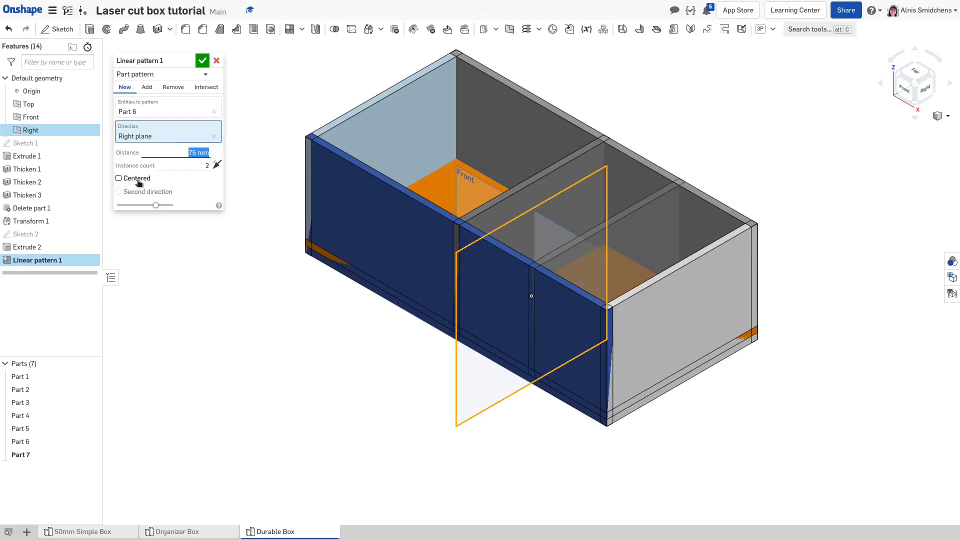
{"action": "left_click", "coordinate": [202, 61]}
Move both end walls' top faces up 50 mm
{"action": "left_click", "coordinate": [448, 29]}
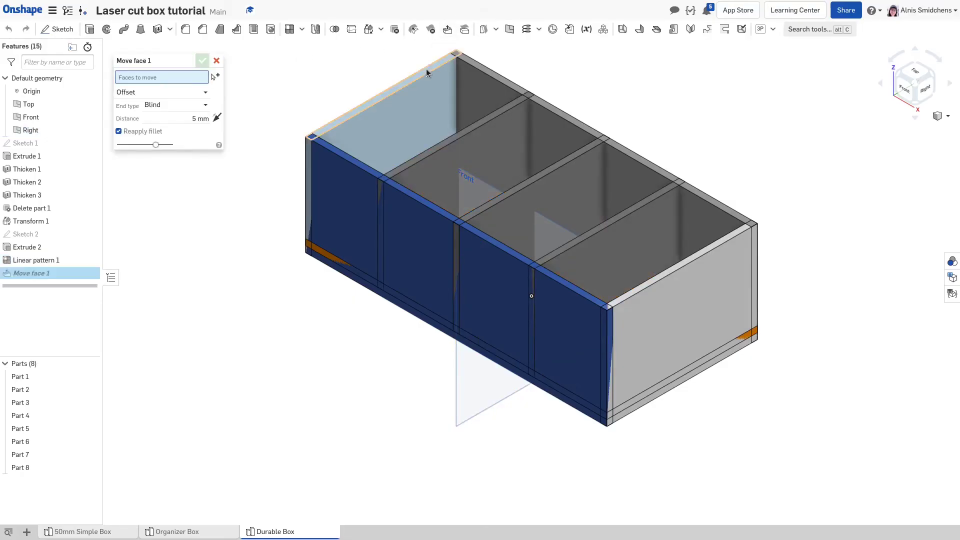
{"action": "left_click", "coordinate": [426, 71]}
{"action": "left_click", "coordinate": [656, 282]}
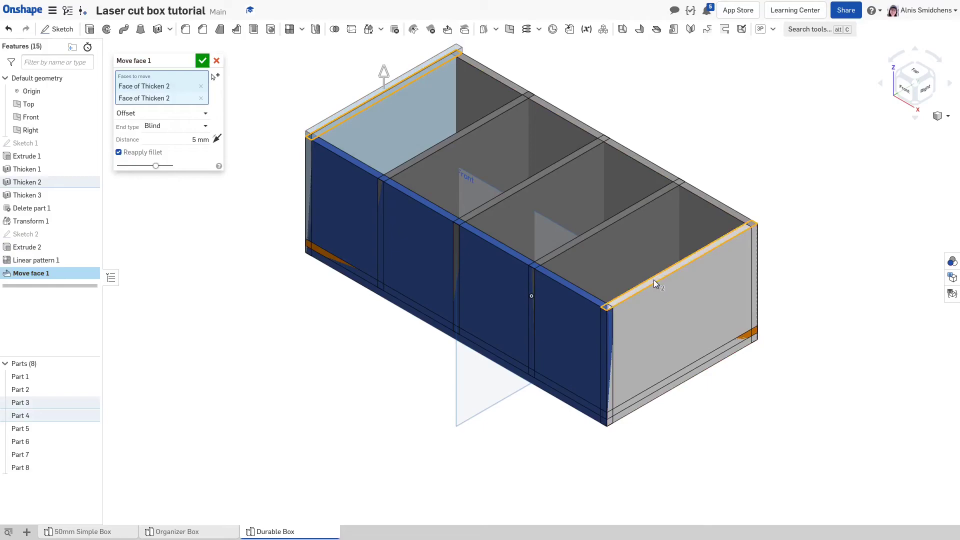
{"action": "left_click", "coordinate": [192, 139]}
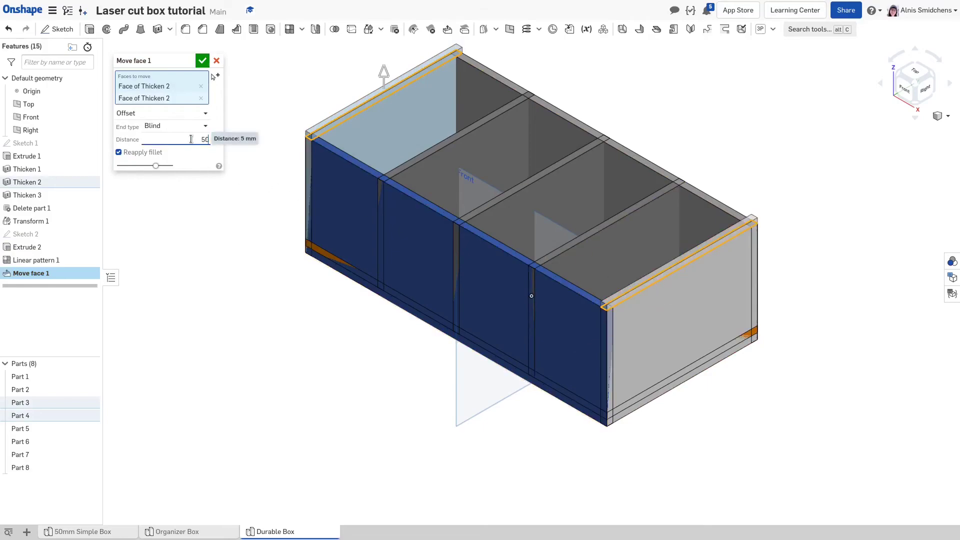
{"action": "type", "text": "50"}
{"action": "key", "text": "Return"}
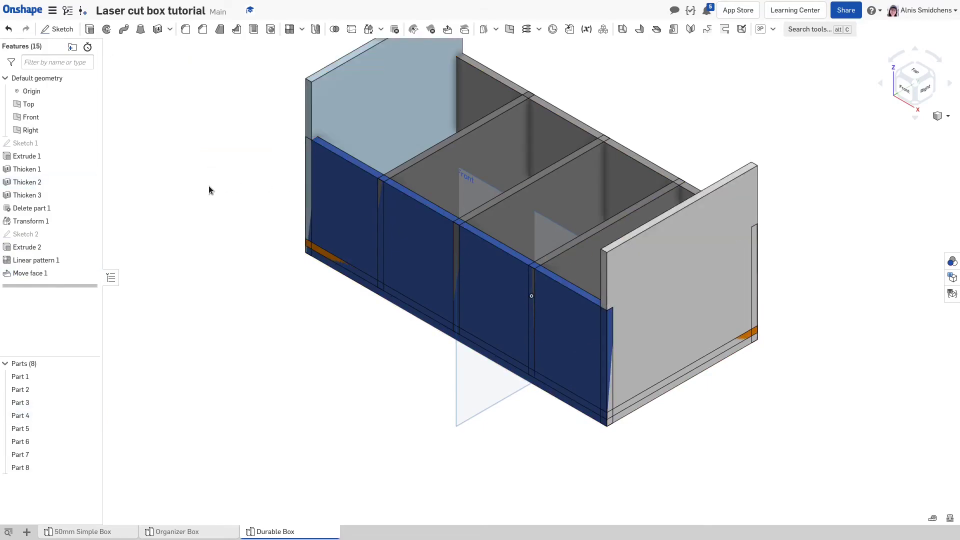
{"action": "middle_click_drag", "start_coordinate": [209, 185], "coordinate": [210, 235]}
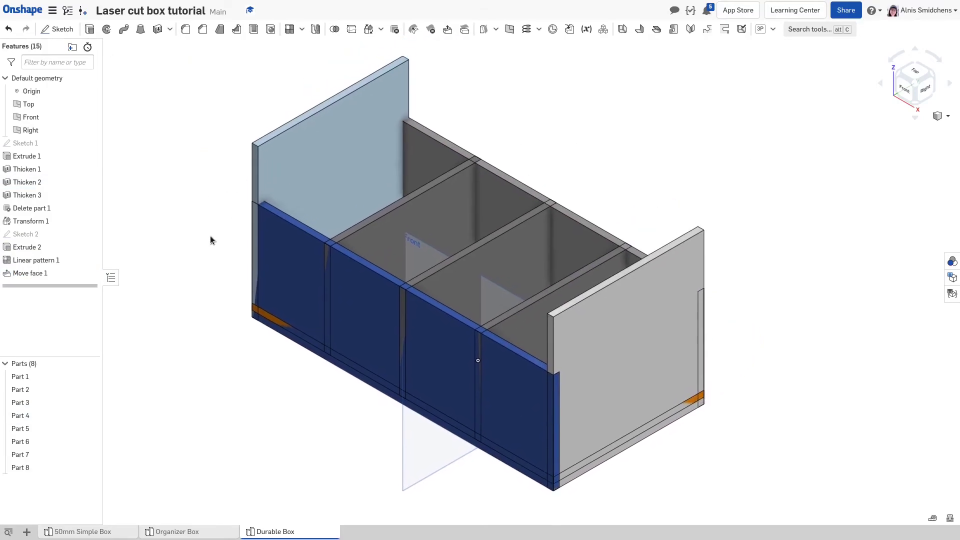
Fillet the four top corner edges of the left and right end walls
{"action": "left_click", "coordinate": [185, 30]}
{"action": "left_click", "coordinate": [348, 104]}
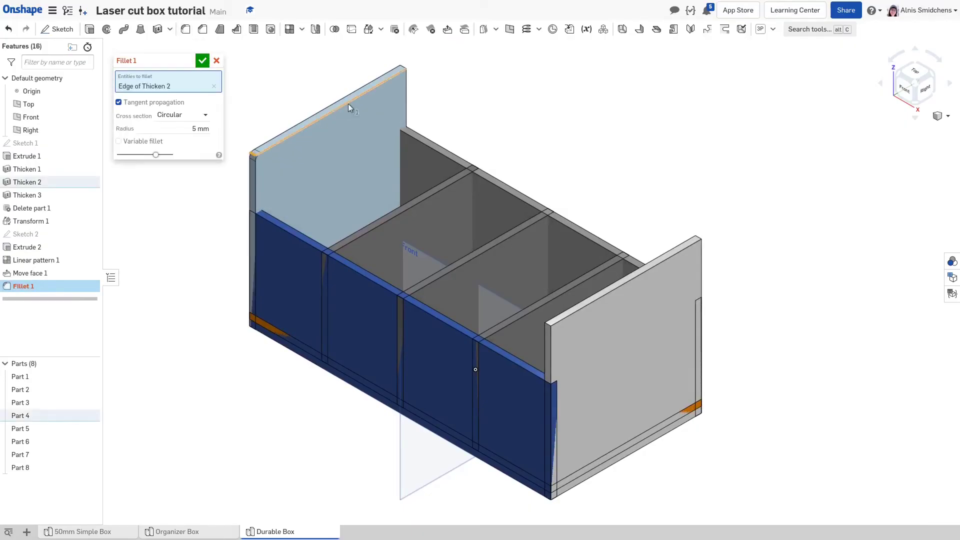
{"action": "left_click", "coordinate": [402, 67]}
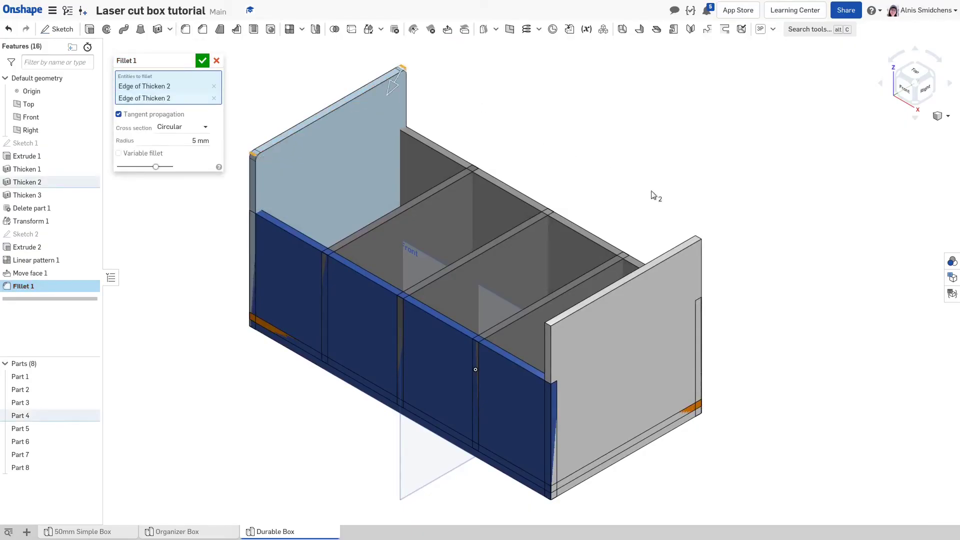
{"action": "left_click", "coordinate": [700, 238]}
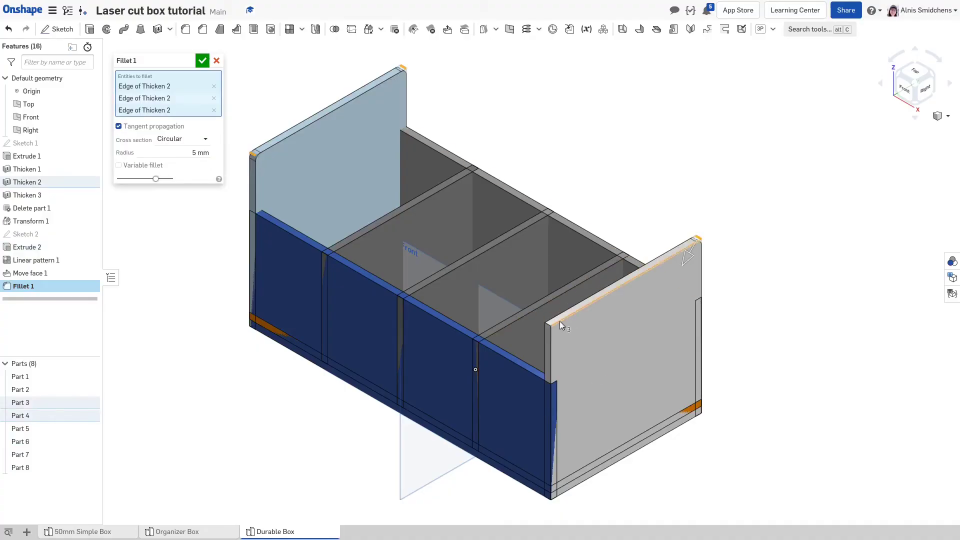
{"action": "left_click", "coordinate": [547, 327]}
{"action": "left_click", "coordinate": [194, 158]}
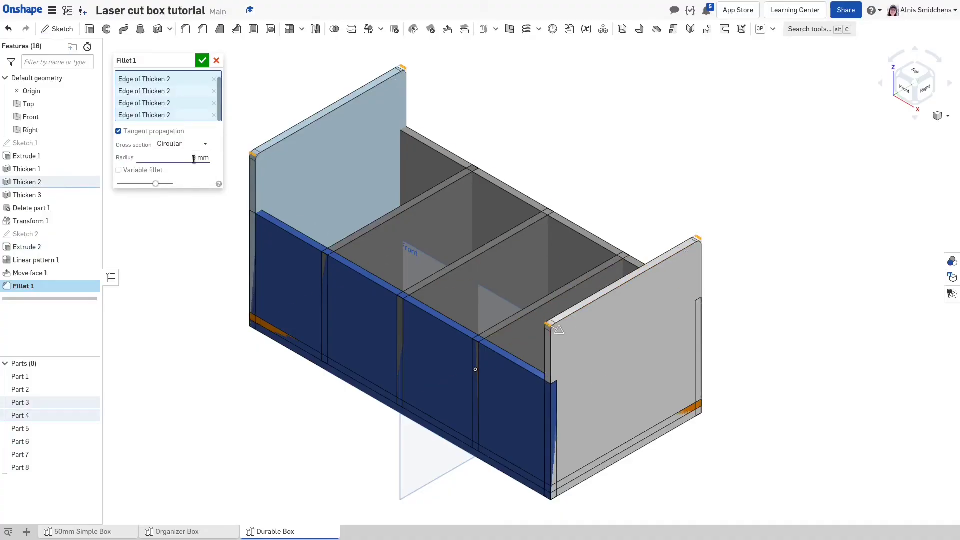
{"action": "key", "text": "Return"}
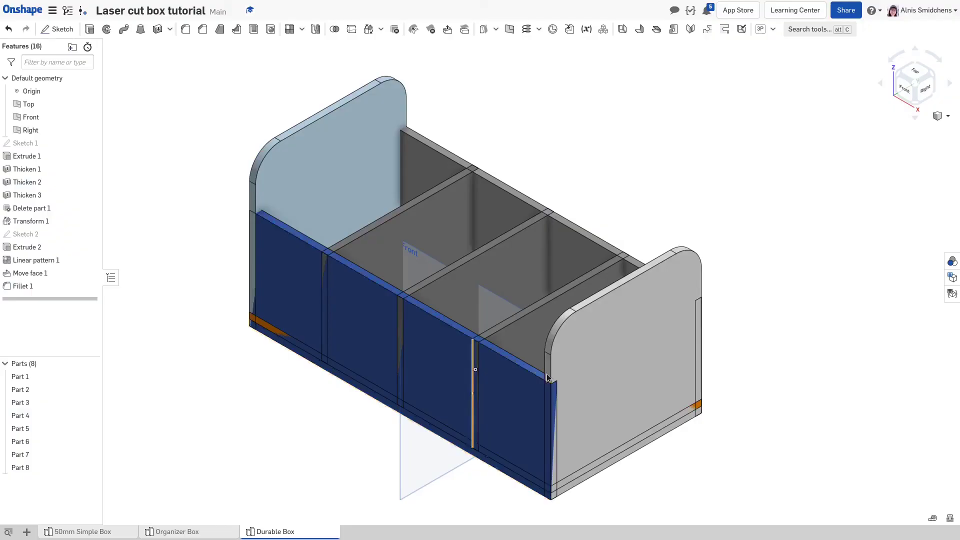
Sketch a 100 mm horizontal line near the top of the right end wall
{"action": "left_click", "coordinate": [622, 379]}
{"action": "key", "text": "shift+s"}
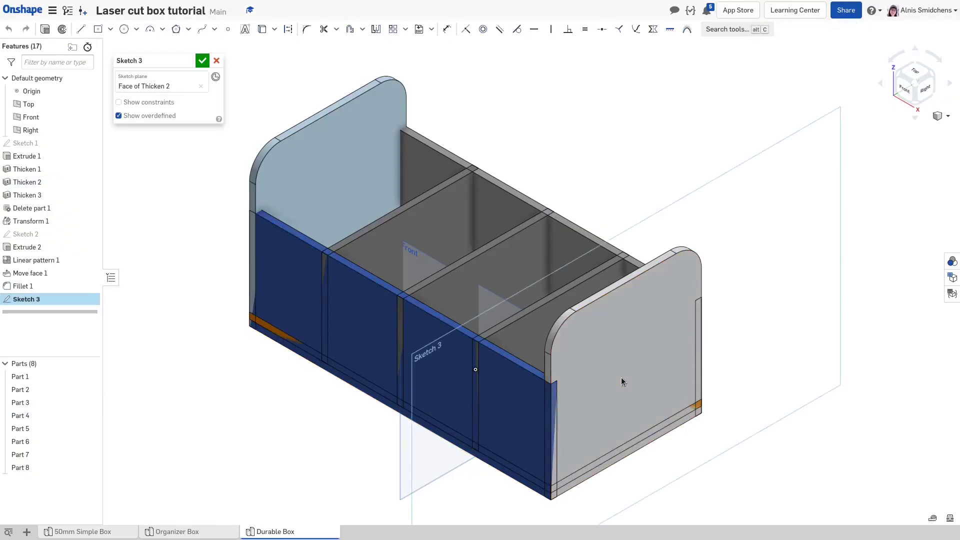
{"action": "key", "text": "n"}
{"action": "key", "text": "w"}
{"action": "left_click_drag", "start_coordinate": [354, 110], "coordinate": [672, 308]}
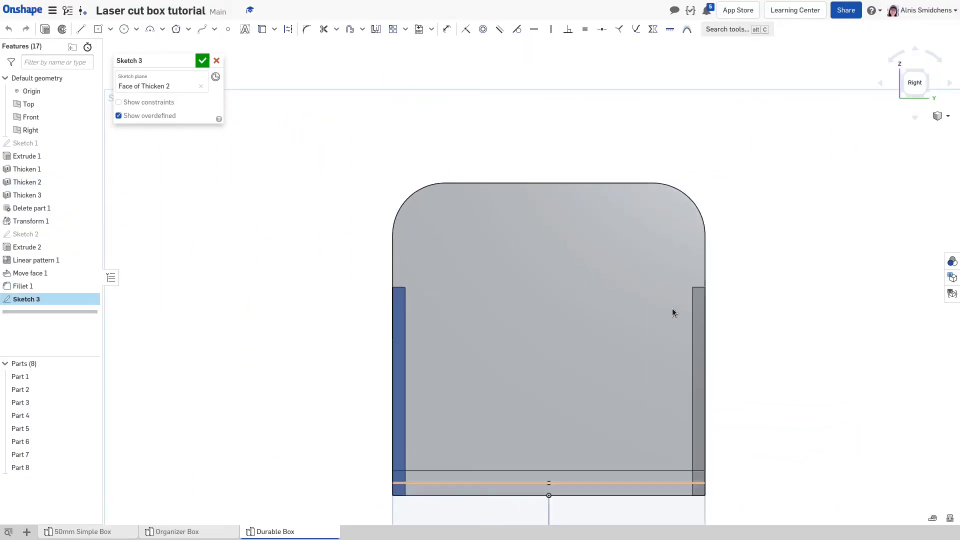
{"action": "key", "text": "l"}
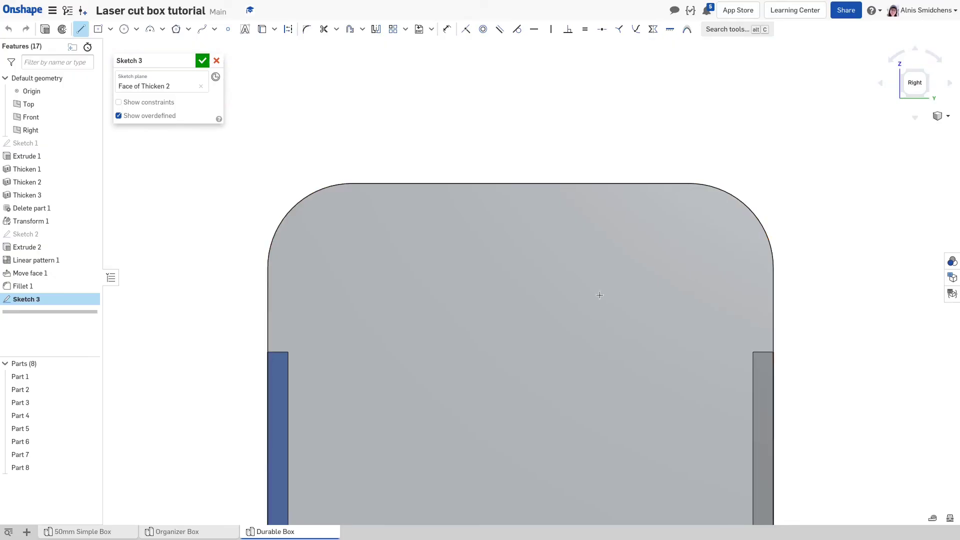
{"action": "left_click", "coordinate": [352, 268]}
{"action": "left_click", "coordinate": [687, 268]}
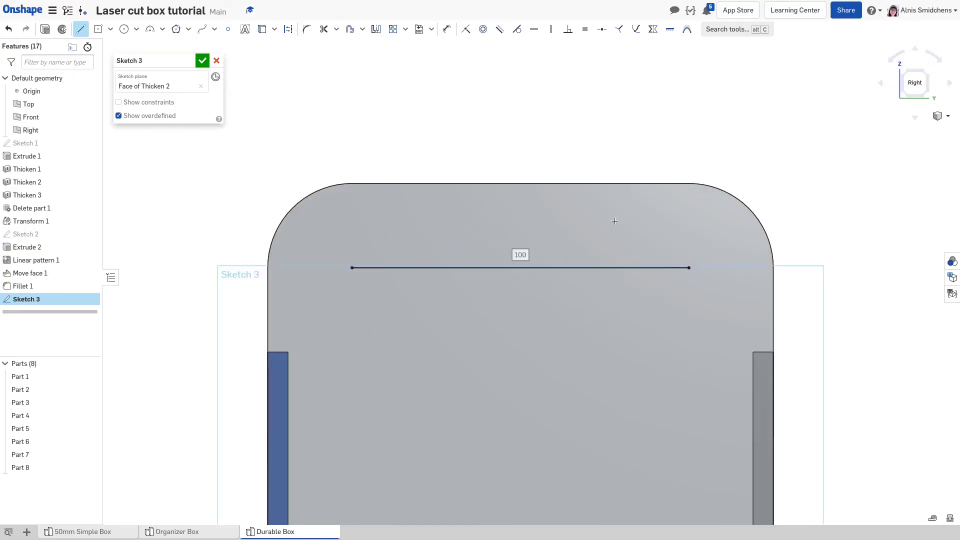
Wrap a 25 mm-wide slot around the line and close the sketch
{"action": "left_click", "coordinate": [362, 29]}
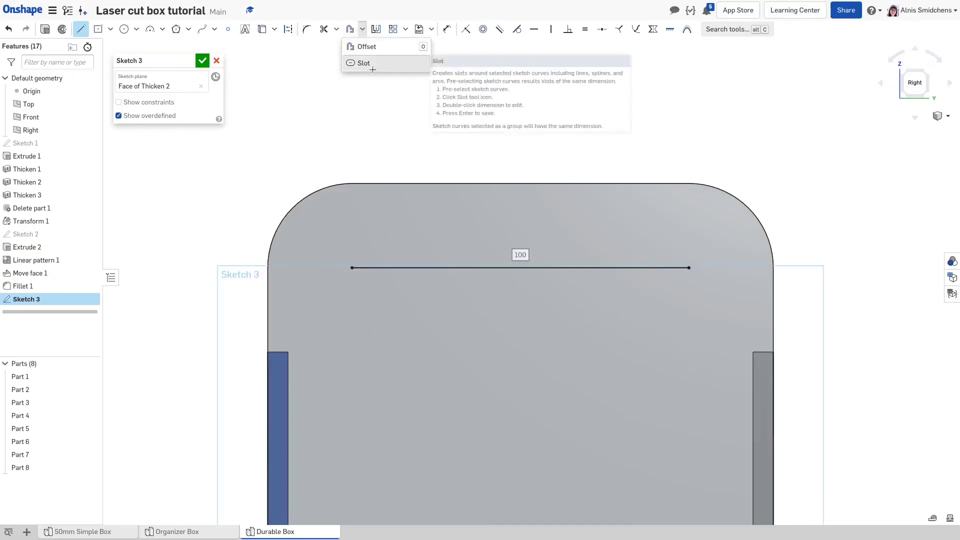
{"action": "left_click", "coordinate": [367, 64]}
{"action": "left_click", "coordinate": [407, 268]}
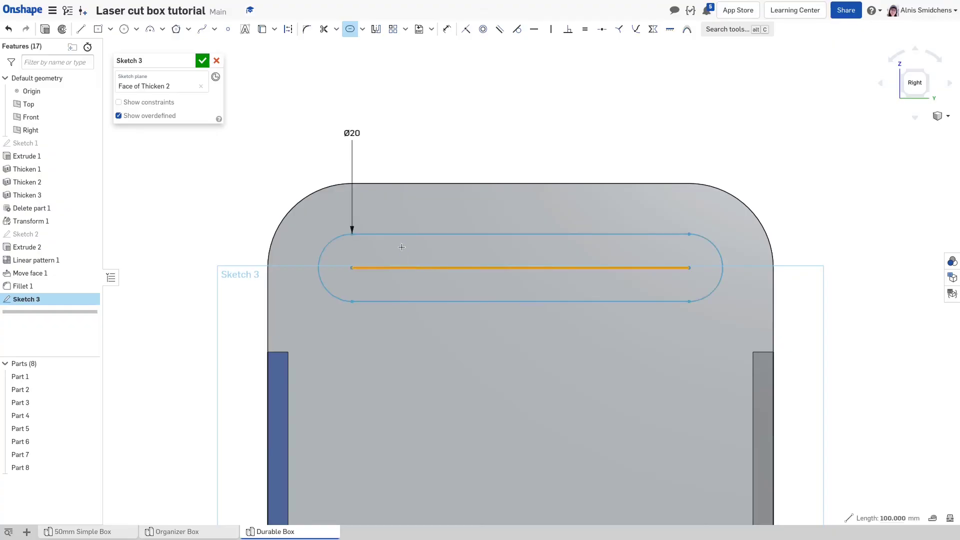
{"action": "double_click", "coordinate": [352, 133]}
{"action": "type", "text": "25"}
{"action": "key", "text": "Return"}
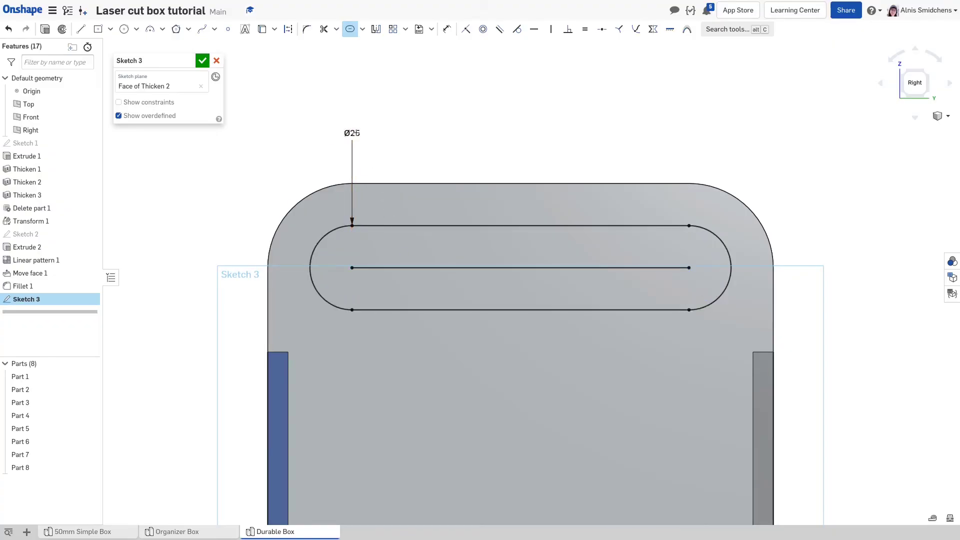
{"action": "key", "text": "Return"}
{"action": "key", "text": "shift+e"}
Extrude the slot sketch as a Through all Remove cut on end walls Part 3 and Part 4
{"action": "key", "text": "shift+7"}
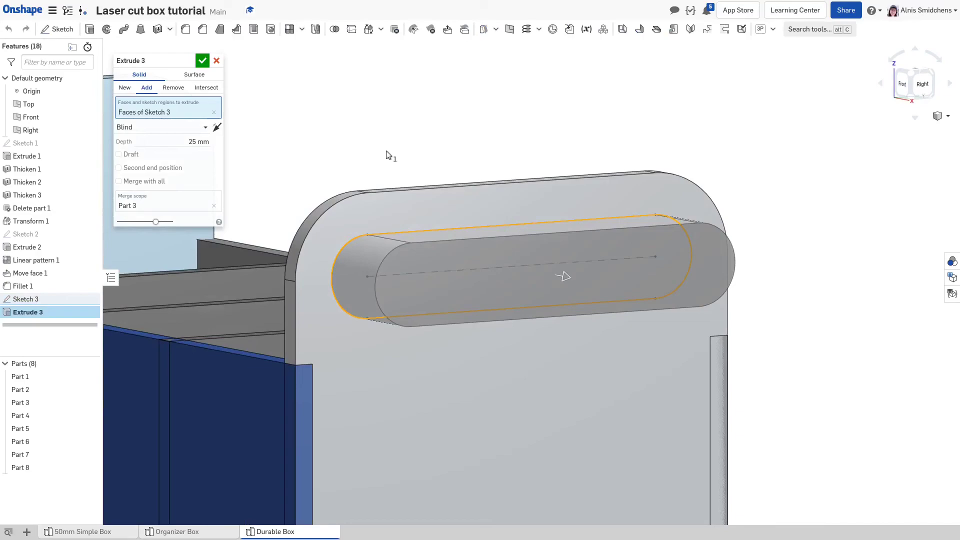
{"action": "left_click", "coordinate": [168, 89]}
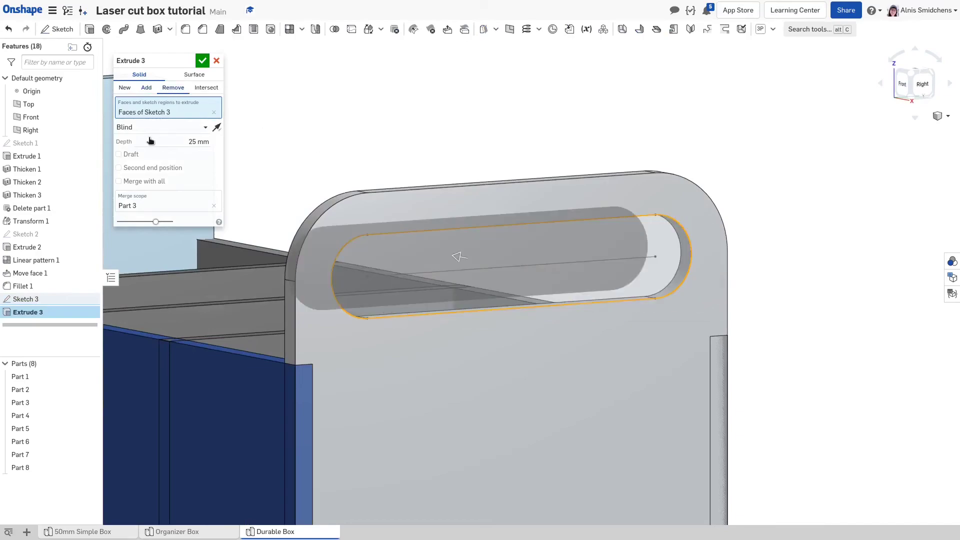
{"action": "left_click", "coordinate": [134, 206]}
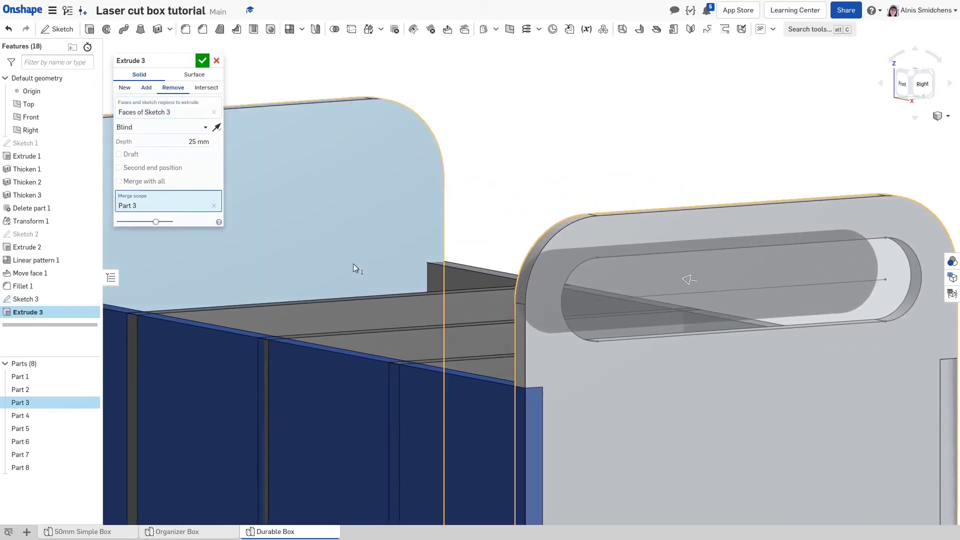
{"action": "left_click", "coordinate": [329, 256]}
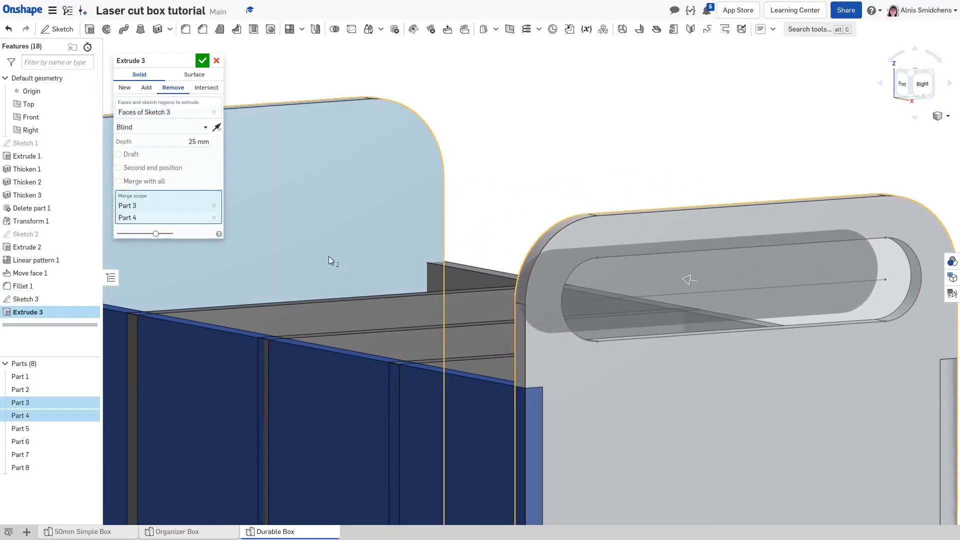
{"action": "left_click", "coordinate": [150, 127]}
{"action": "left_click", "coordinate": [152, 219]}
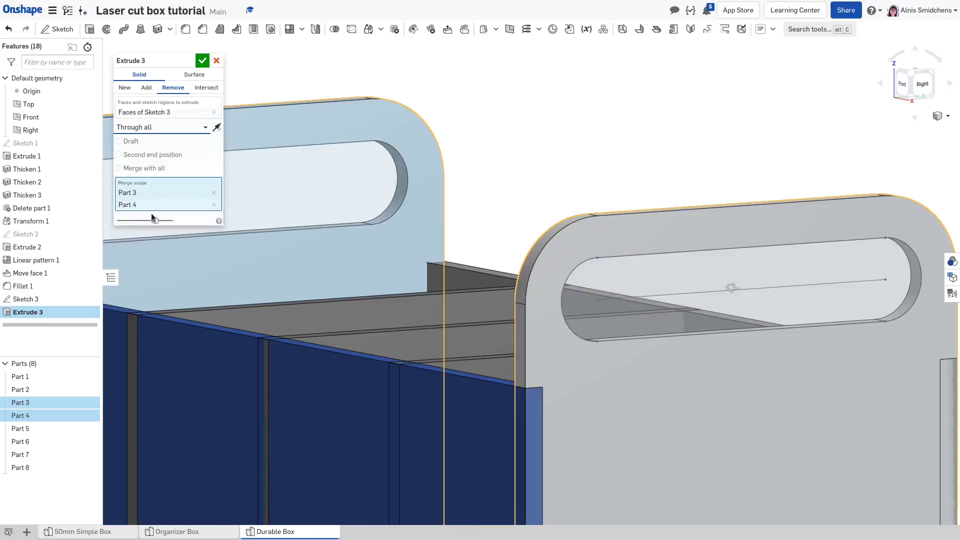
Confirm the slot cut, then start an automatic Laser Joint on all eight box parts
{"action": "left_click", "coordinate": [201, 60]}
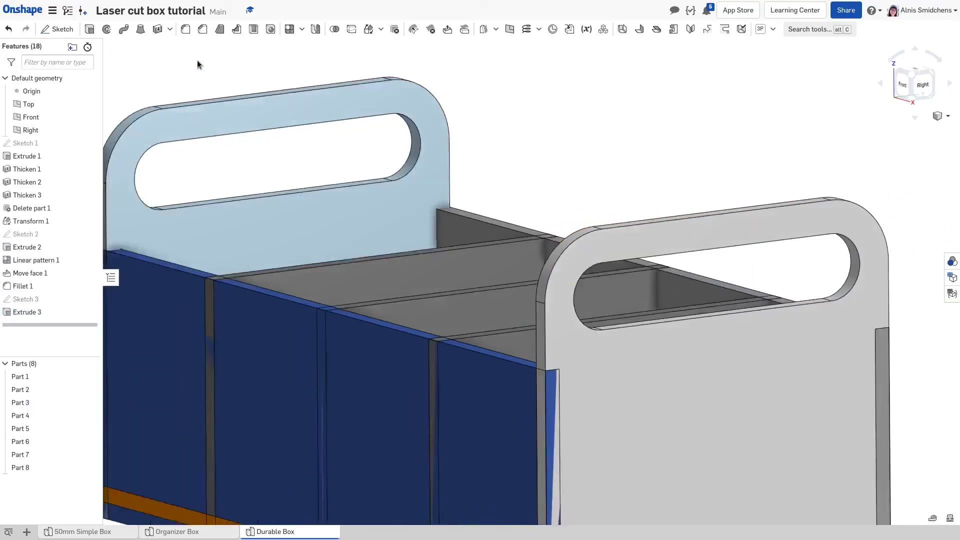
{"action": "key", "text": "f"}
{"action": "key", "text": "alt+c"}
{"action": "type", "text": "las"}
{"action": "key", "text": "Escape"}
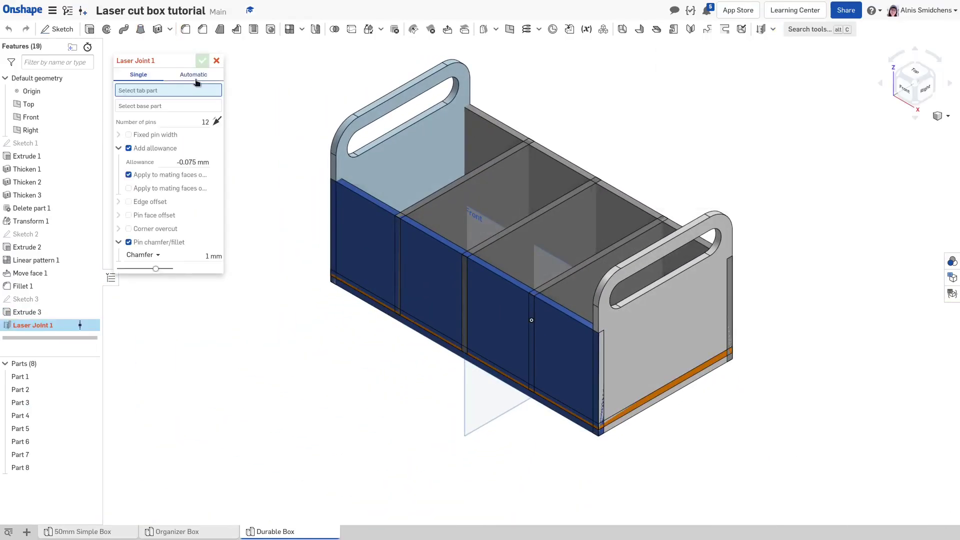
{"action": "left_click", "coordinate": [195, 80]}
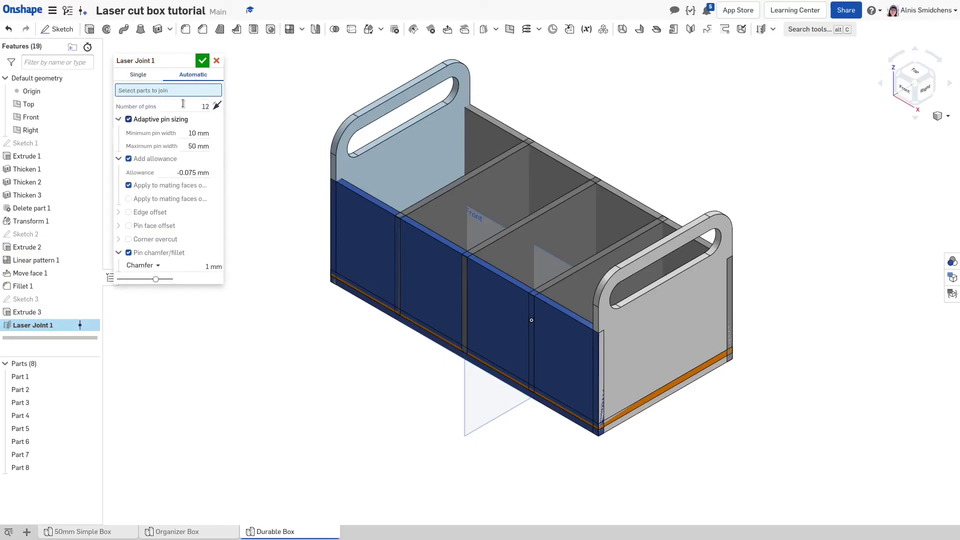
{"action": "left_click_drag", "start_coordinate": [272, 48], "coordinate": [790, 447]}
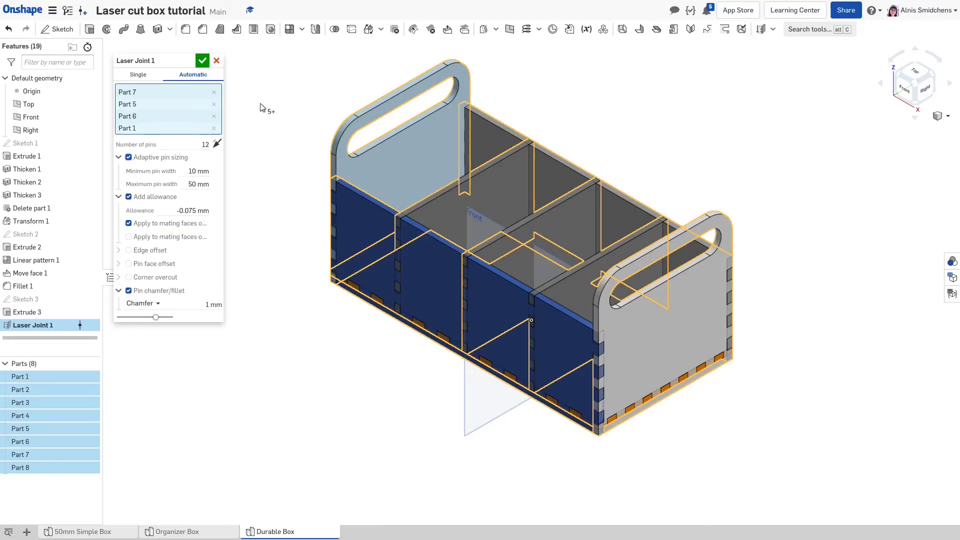
Apply the finger joints and add an Auto Layout with 6 mm material thickness
{"action": "left_click", "coordinate": [201, 61]}
{"action": "key", "text": "alt+c"}
{"action": "type", "text": "auto"}
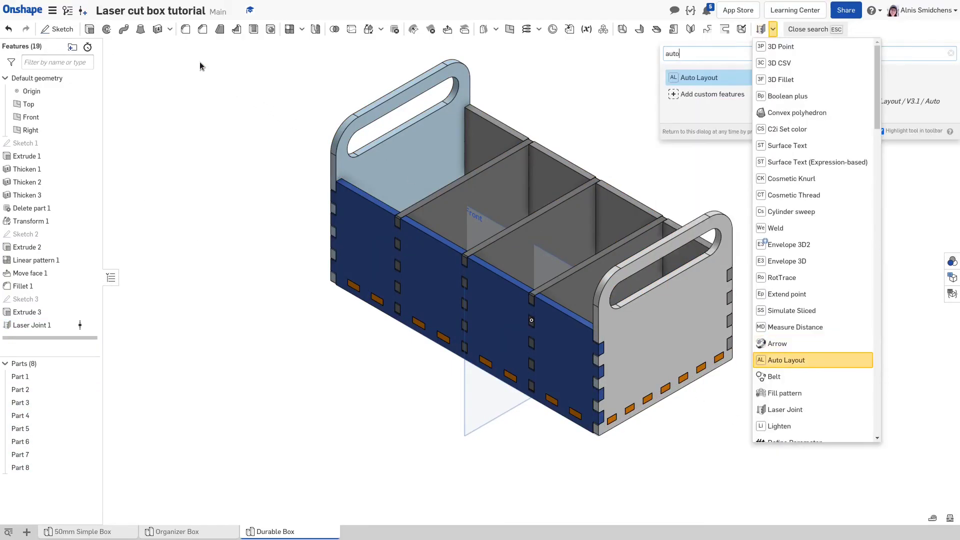
{"action": "key", "text": "Return"}
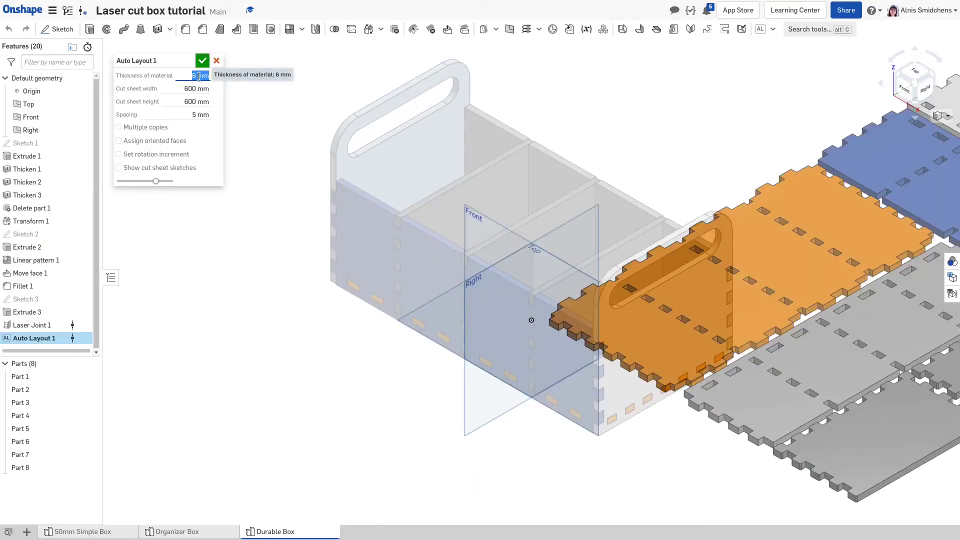
{"action": "left_click", "coordinate": [199, 76]}
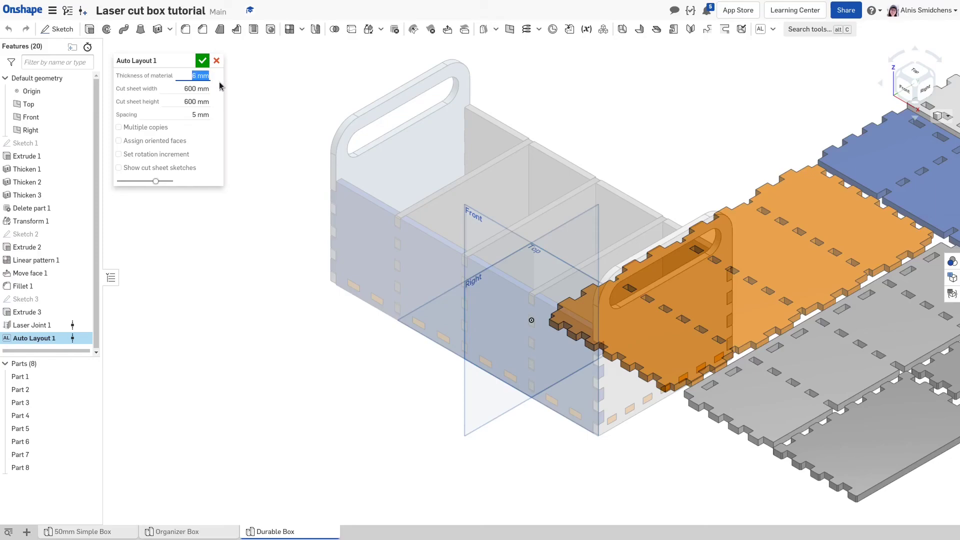
{"action": "middle_click_drag", "start_coordinate": [486, 162], "coordinate": [293, 214]}
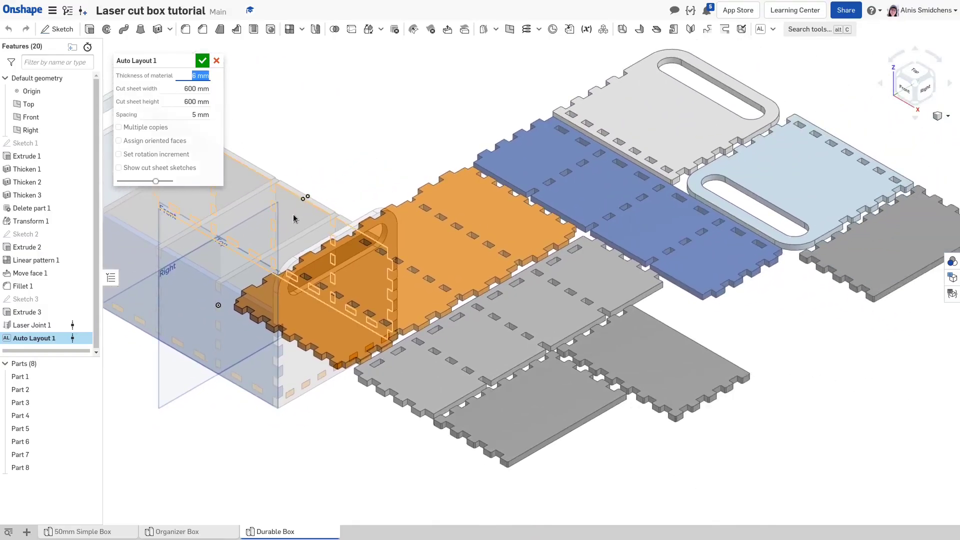
{"action": "scroll", "coordinate": [289, 220], "scroll_direction": "down", "scroll_amount": 2}
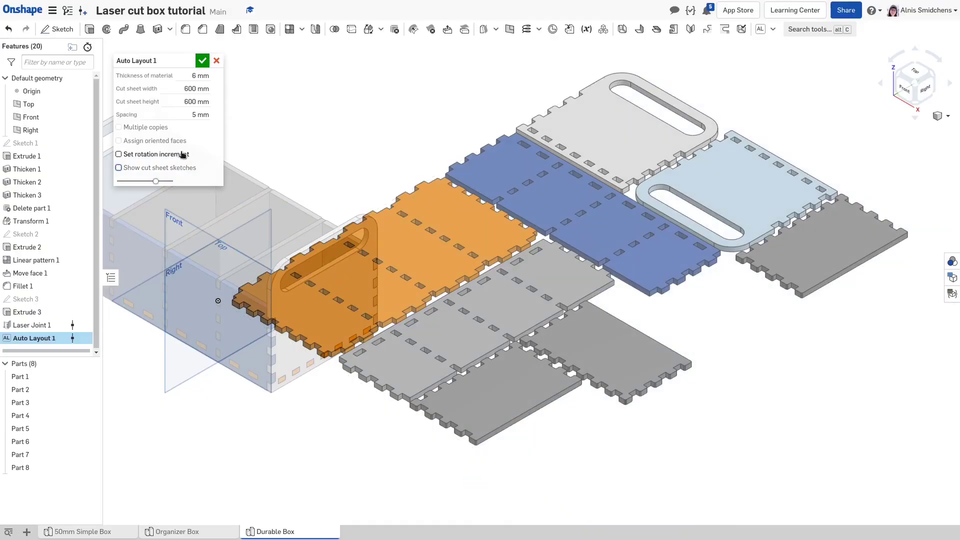
{"action": "left_click", "coordinate": [203, 63]}
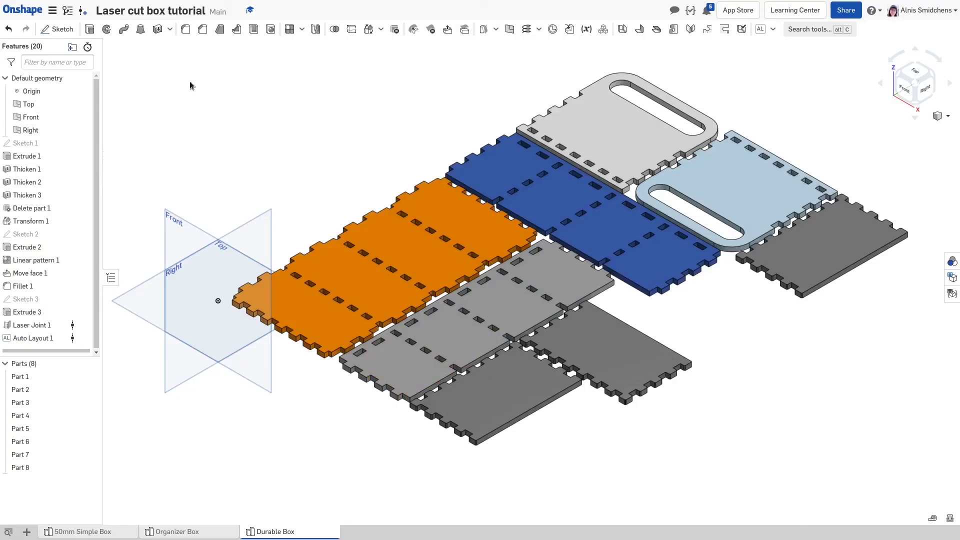
Create Drawing 1 from a custom ISO A0 template with no border or title block
{"action": "left_click", "coordinate": [26, 533]}
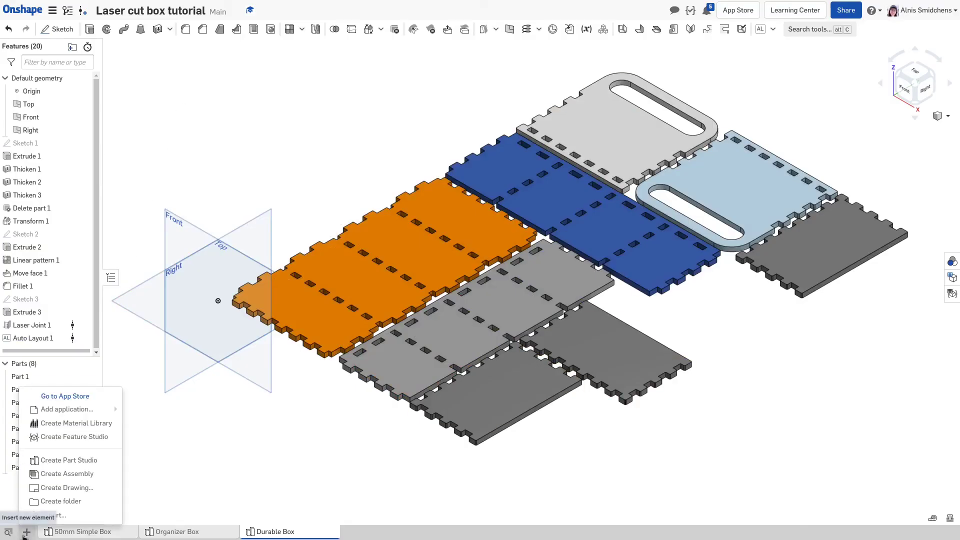
{"action": "left_click", "coordinate": [55, 488]}
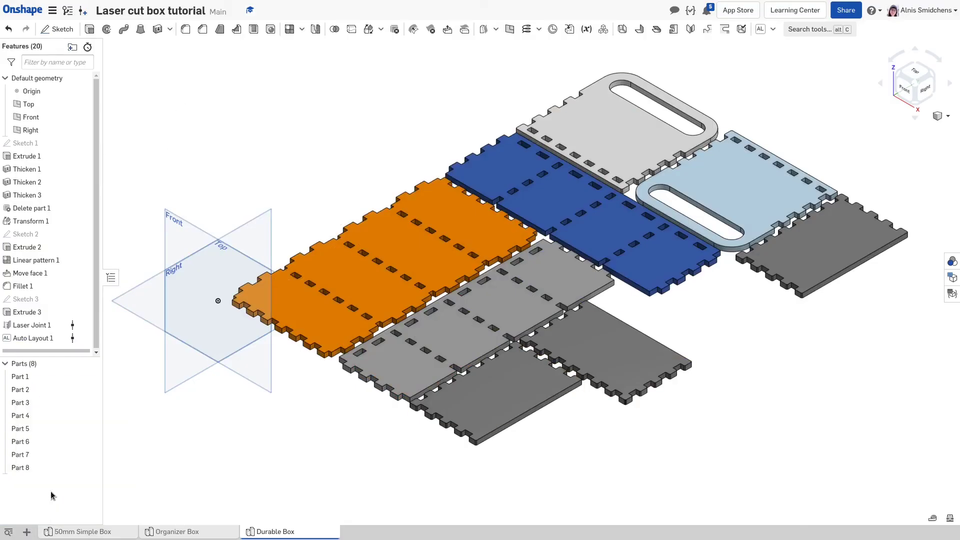
{"action": "left_click", "coordinate": [330, 41]}
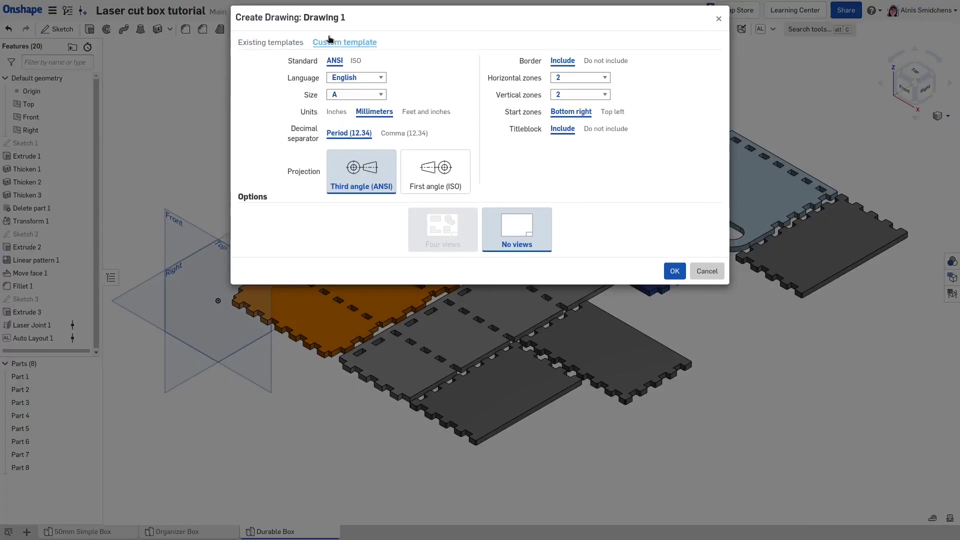
{"action": "left_click", "coordinate": [356, 61]}
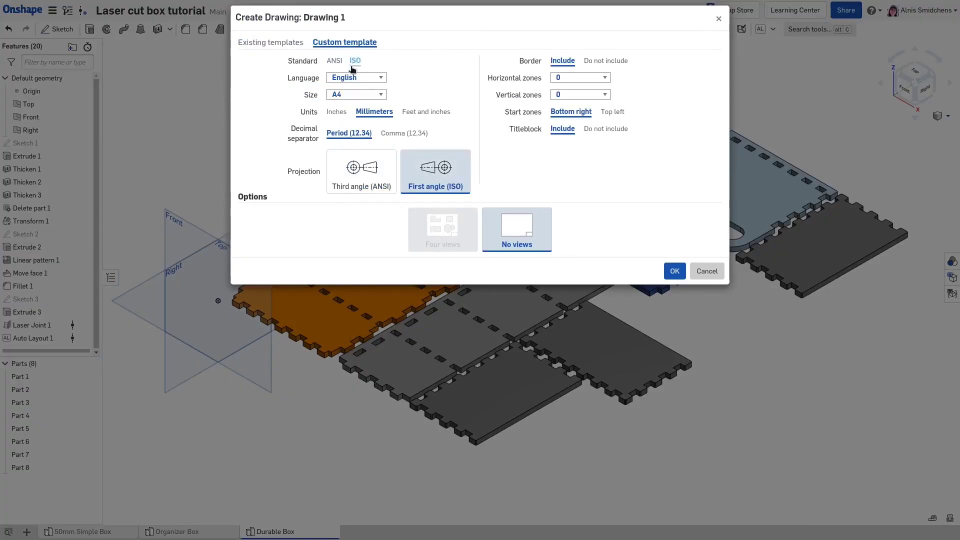
{"action": "left_click", "coordinate": [350, 95]}
{"action": "left_click", "coordinate": [343, 156]}
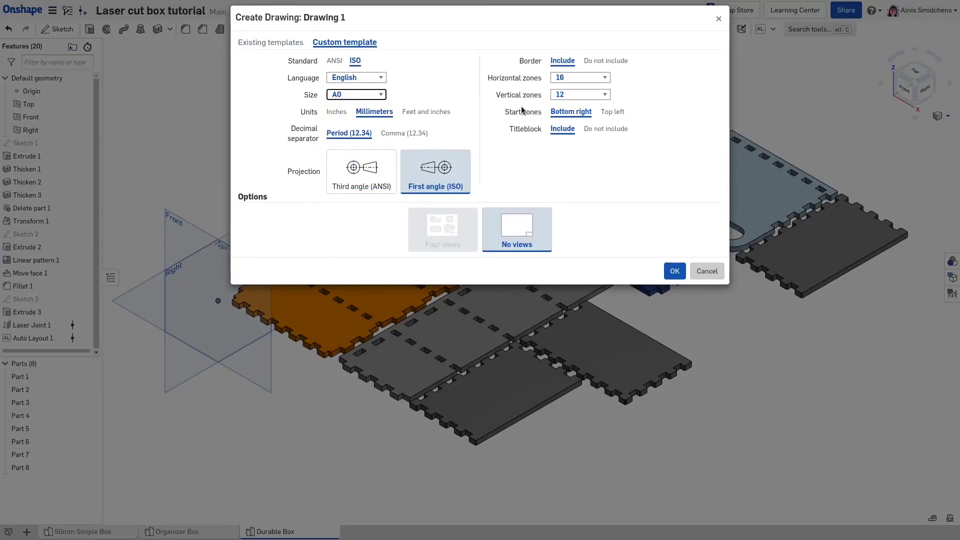
{"action": "left_click", "coordinate": [597, 61]}
{"action": "left_click", "coordinate": [603, 78]}
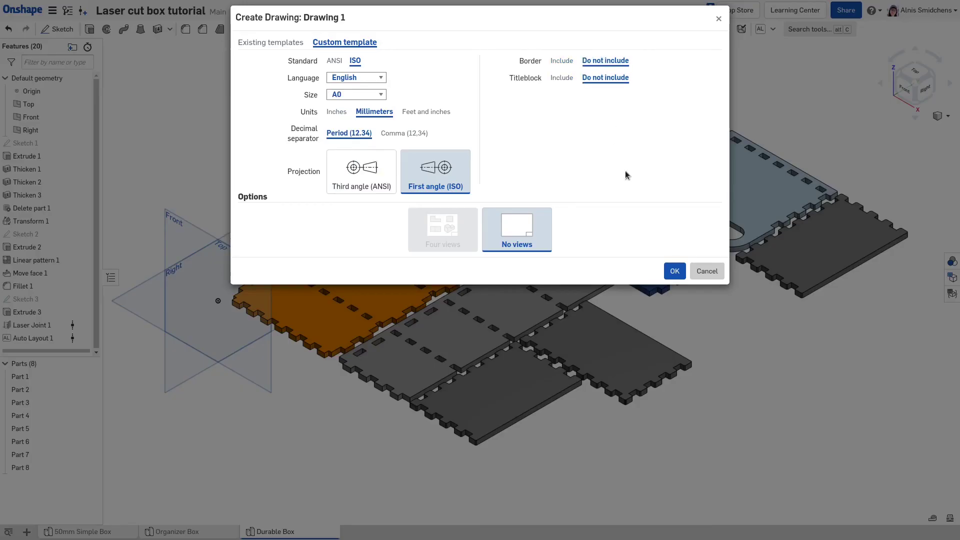
{"action": "left_click", "coordinate": [666, 274]}
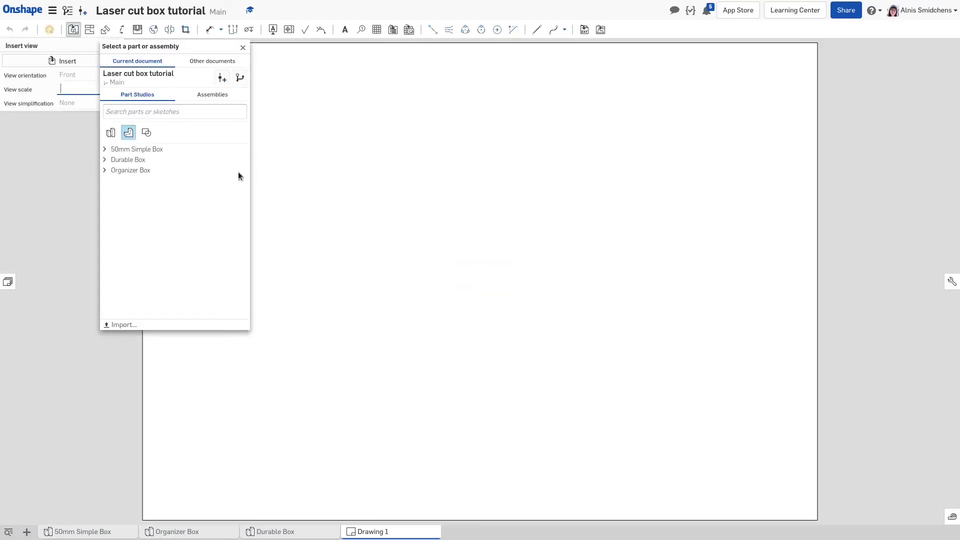
Place a 1:1 Top view of the Durable Box part studio on the sheet
{"action": "left_click", "coordinate": [110, 133]}
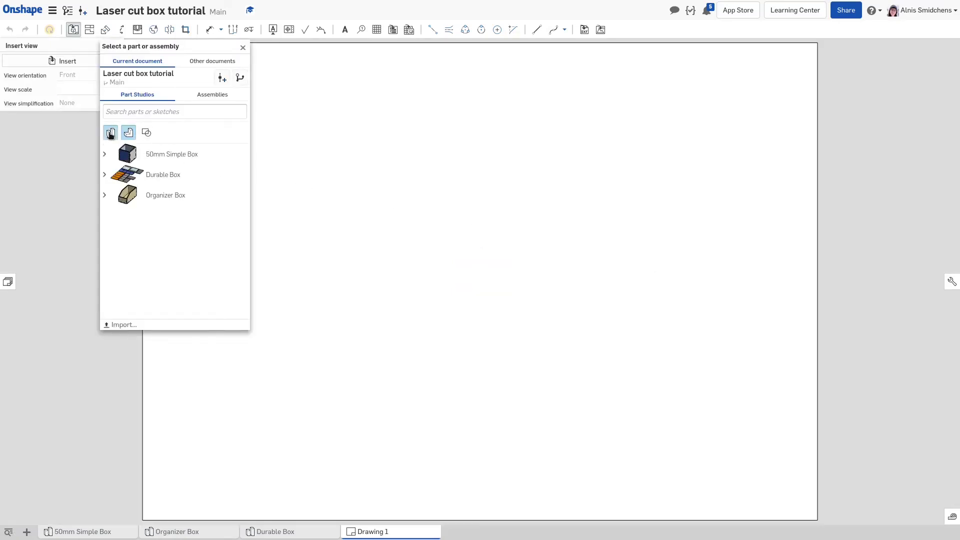
{"action": "left_click", "coordinate": [115, 178]}
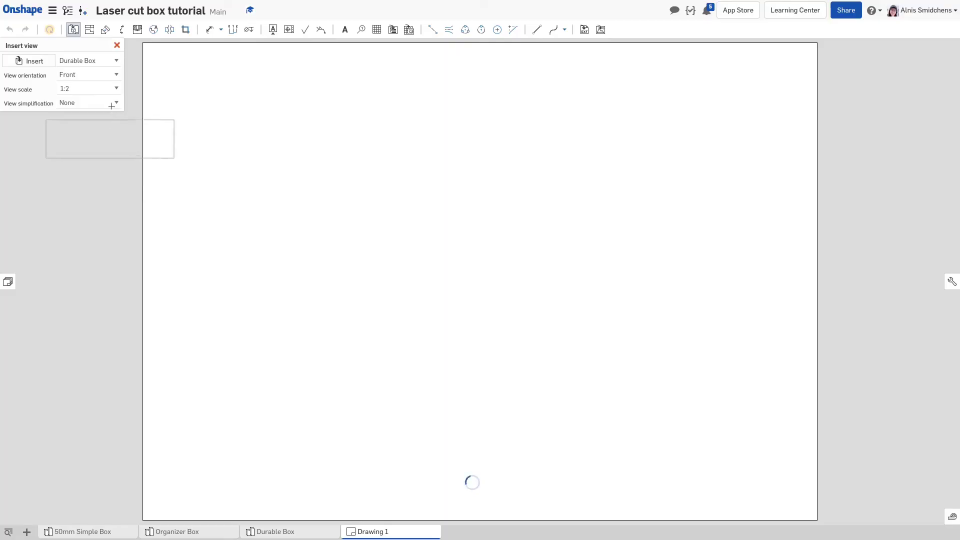
{"action": "left_click", "coordinate": [111, 75]}
{"action": "left_click", "coordinate": [102, 86]}
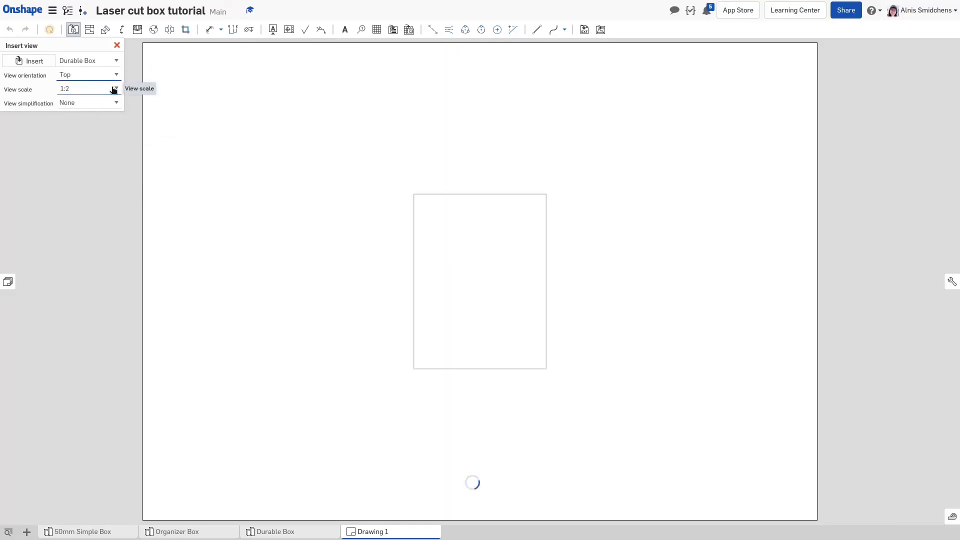
{"action": "left_click", "coordinate": [114, 88]}
{"action": "left_click", "coordinate": [95, 108]}
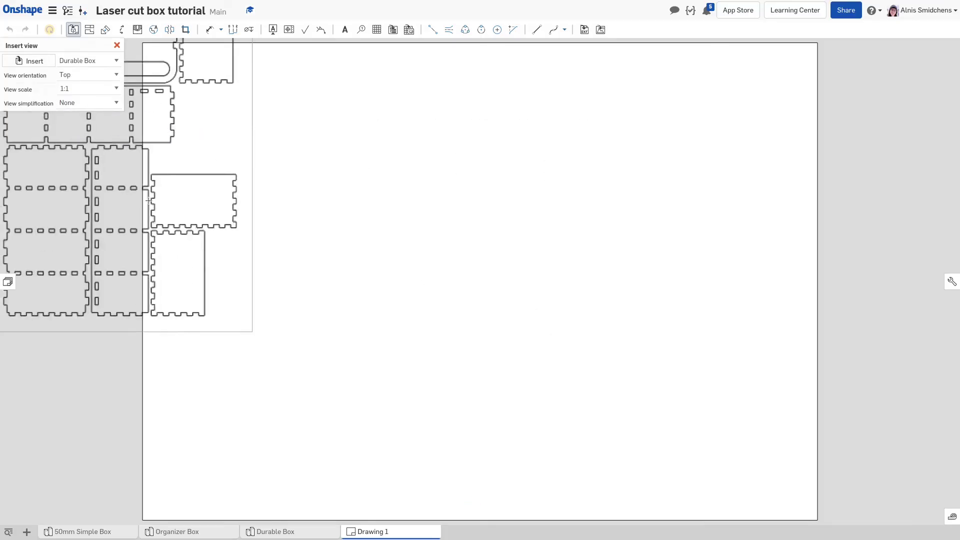
{"action": "left_click", "coordinate": [266, 354]}
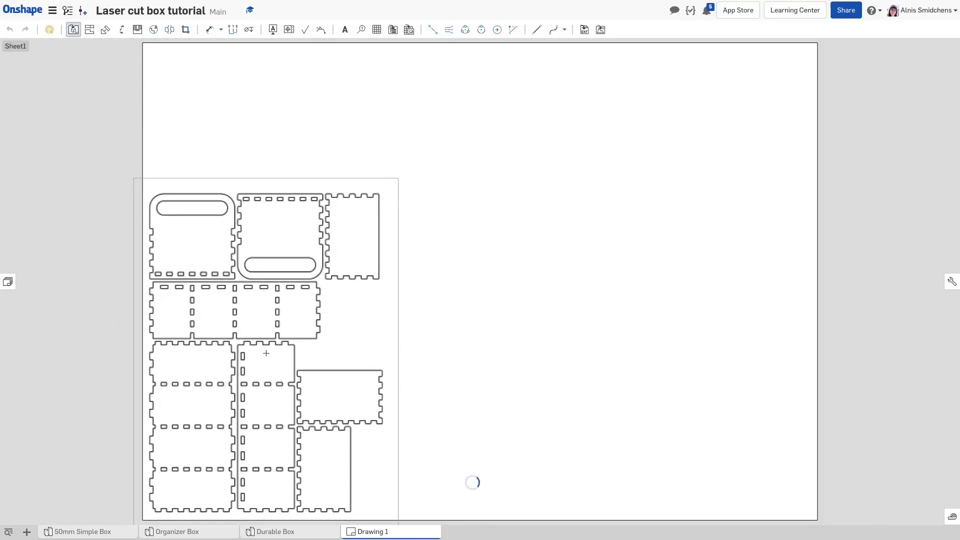
Export Drawing 1 as a downloaded DXF file named 'Laser Cut DXF'
{"action": "right_click", "coordinate": [384, 534]}
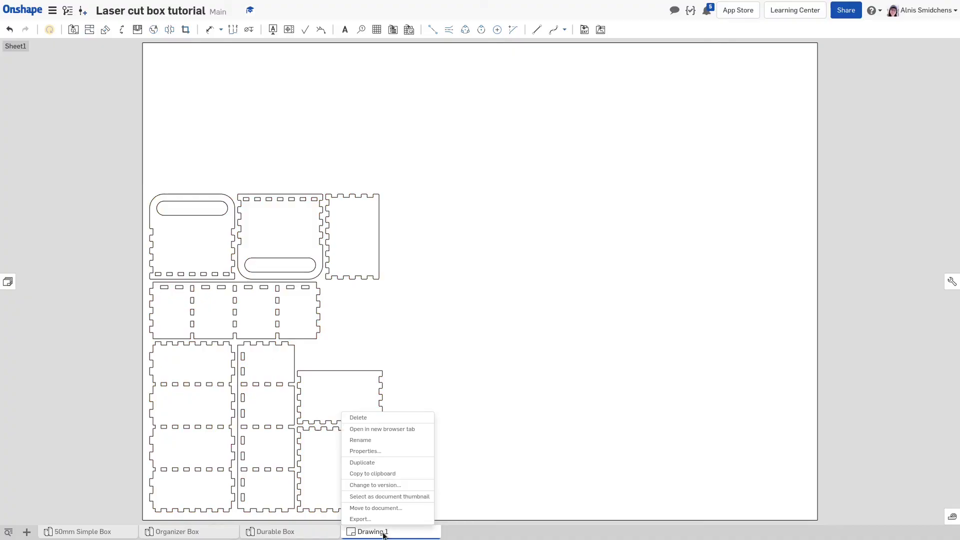
{"action": "left_click", "coordinate": [377, 520]}
{"action": "type", "text": "Laser Cut DXF"}
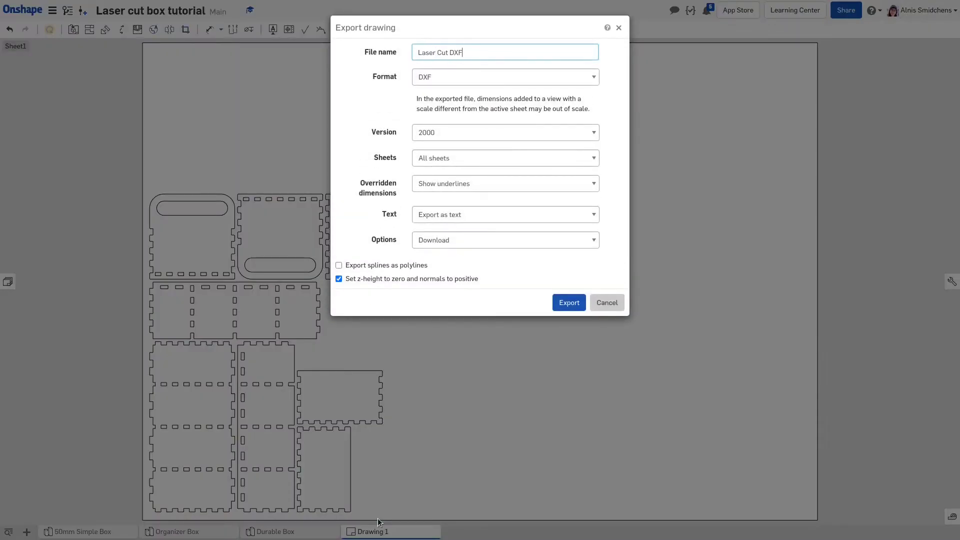
{"action": "left_click", "coordinate": [449, 78]}
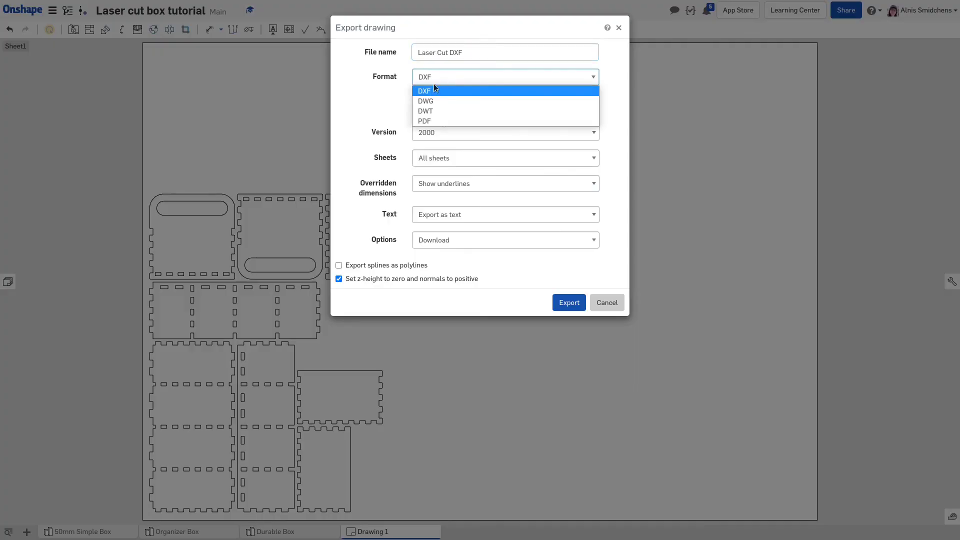
{"action": "left_click", "coordinate": [434, 90]}
{"action": "left_click", "coordinate": [448, 241]}
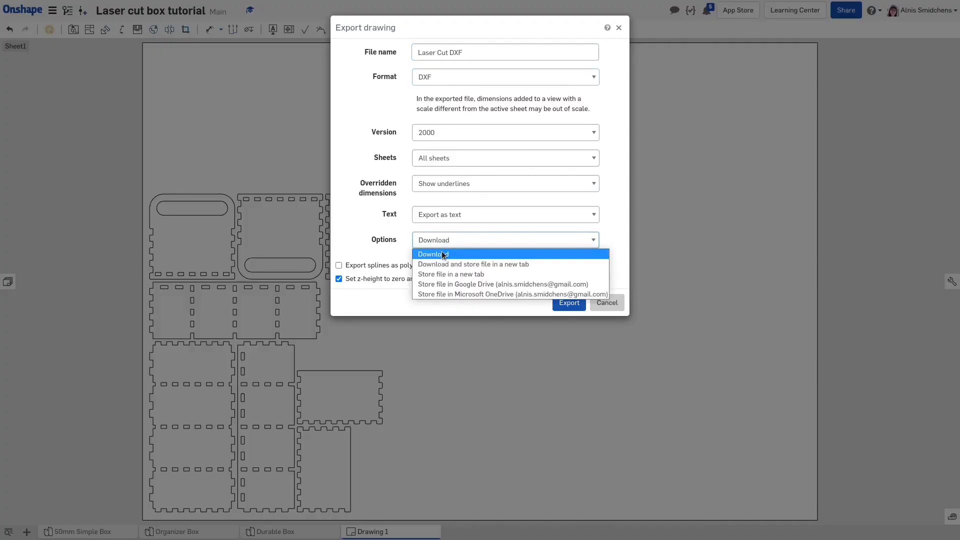
{"action": "left_click", "coordinate": [443, 254]}
{"action": "left_click", "coordinate": [560, 299]}
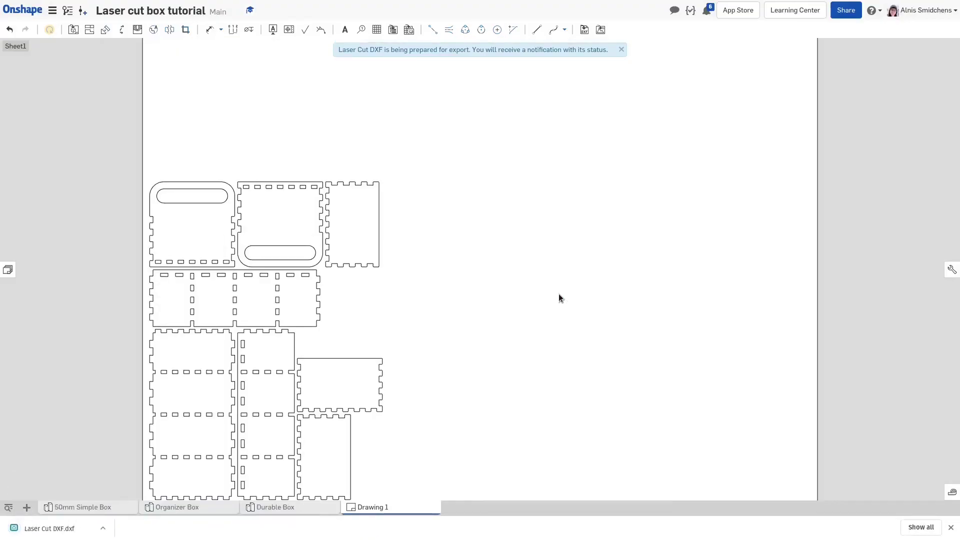
Open Laser Cut DXF.dxf in LibreCAD and maximize the window to show all panels
{"action": "left_click", "coordinate": [66, 534]}
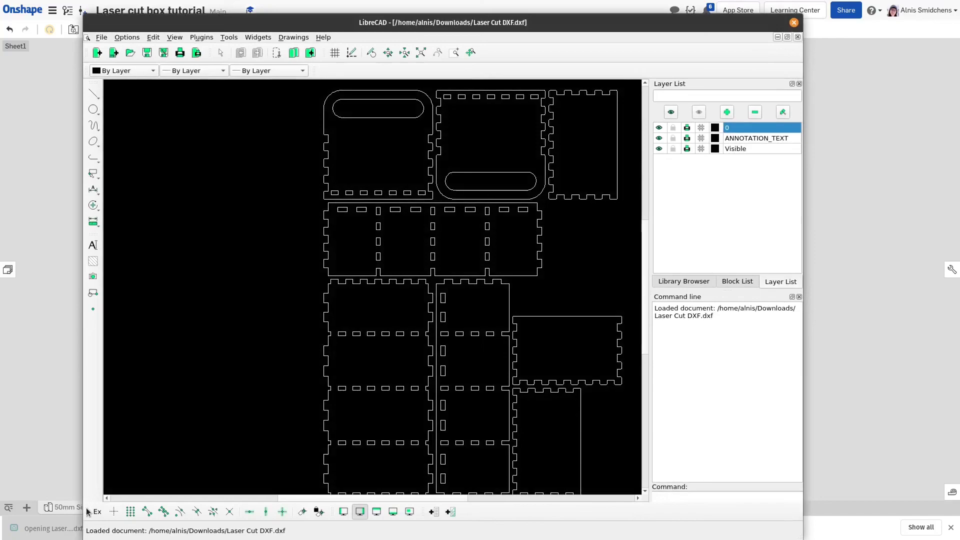
{"action": "double_click", "coordinate": [428, 22]}
{"action": "scroll", "coordinate": [515, 278], "scroll_direction": "down", "scroll_amount": 3}
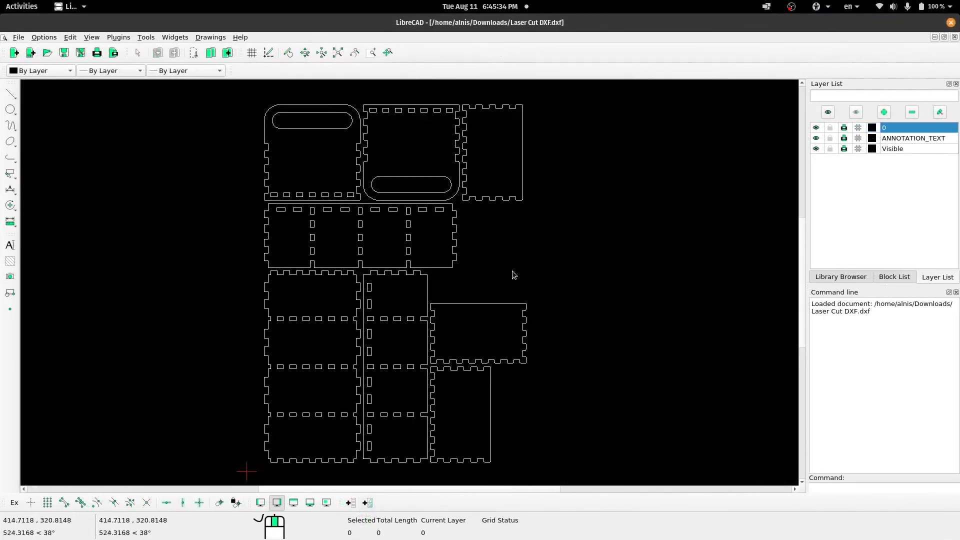